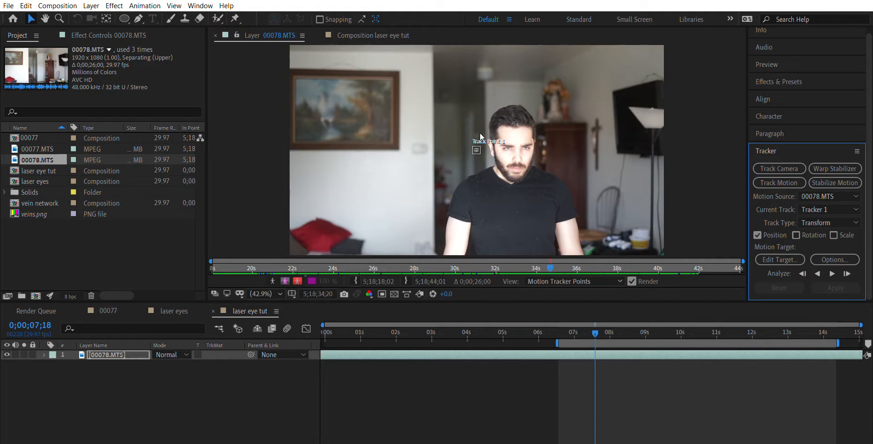
Step: Place Track Point 1 on the man's right eye in 00078.MTS and analyze its position forward
scroll(481, 143, up, 4)
drag(482, 153, 629, 146)
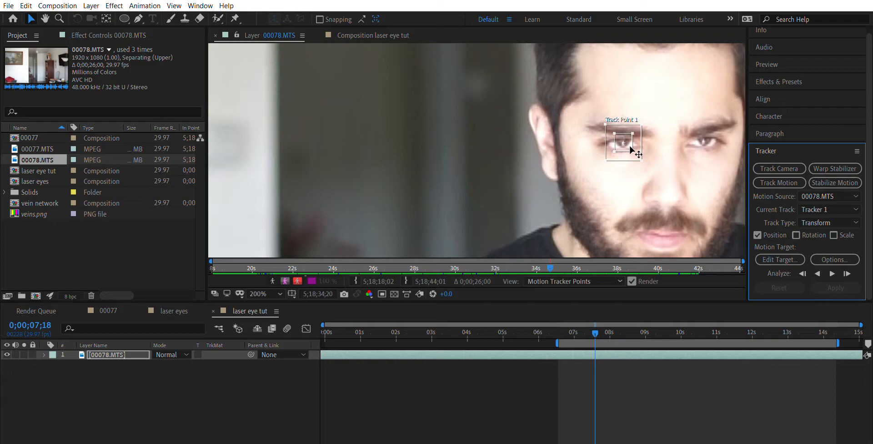
scroll(498, 150, down, 4)
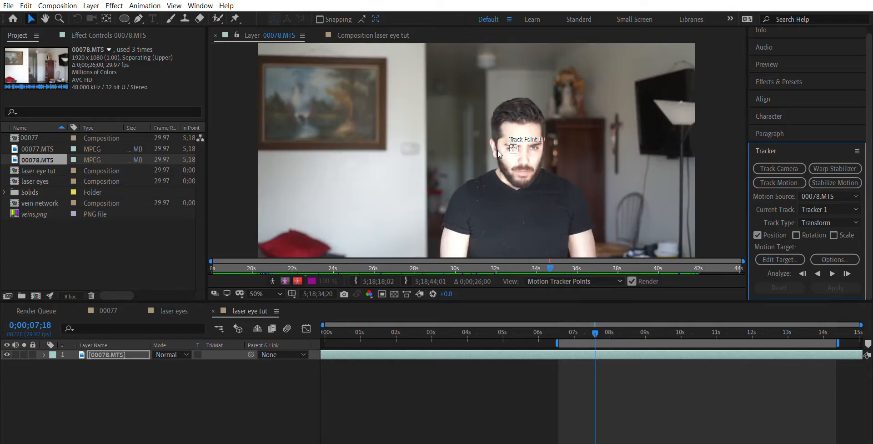
click(831, 272)
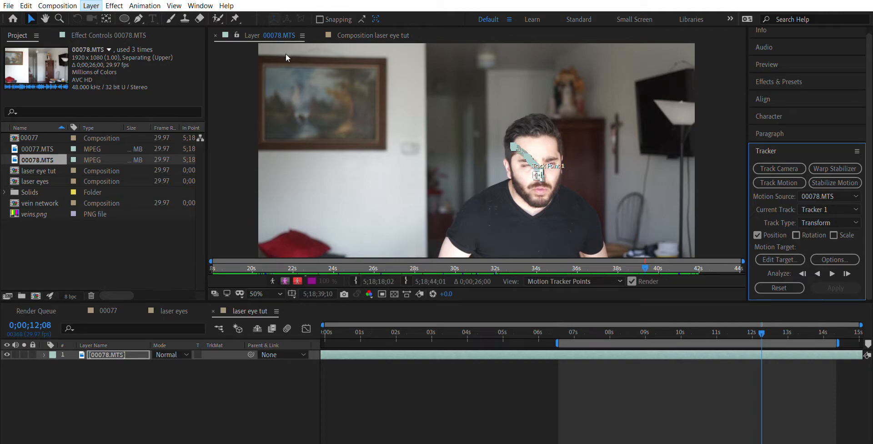
Step: Create a null object, set it as the motion target and apply the right-eye tracking data to it
key(ctrl+alt+shift+y)
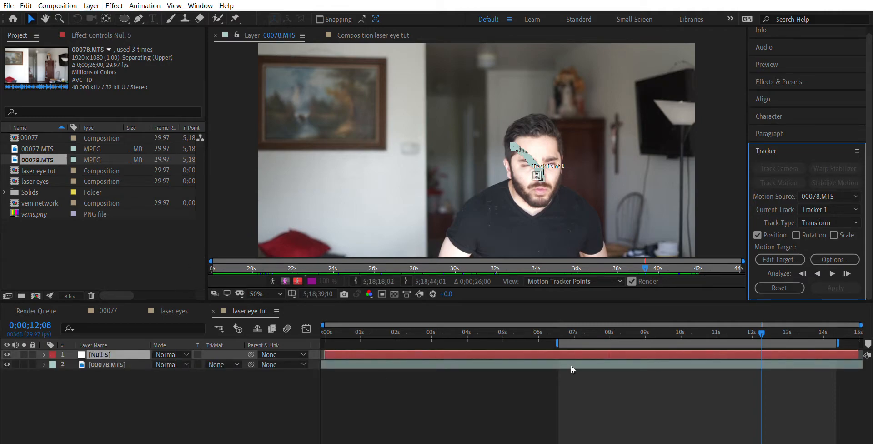
click(770, 251)
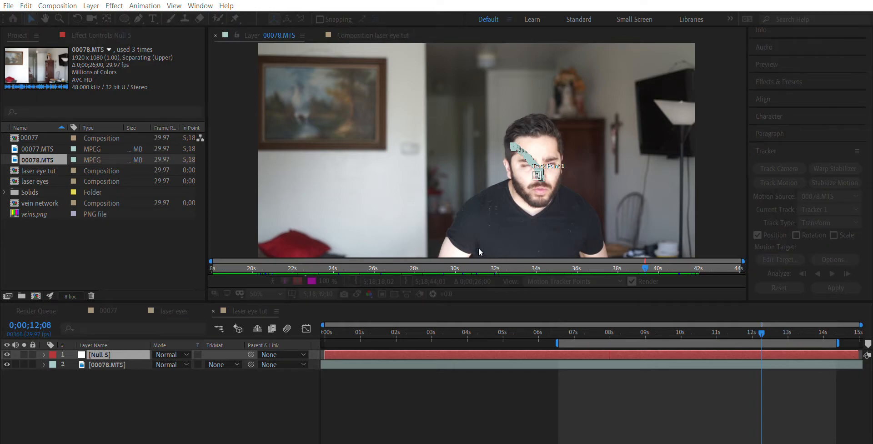
click(464, 251)
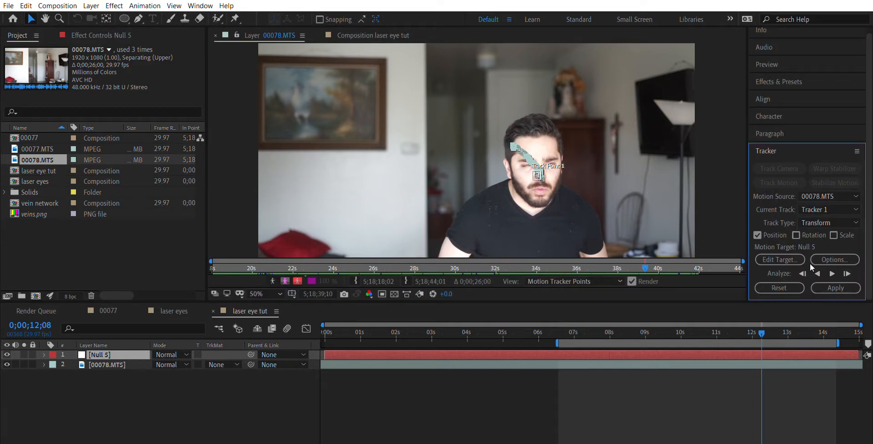
click(822, 283)
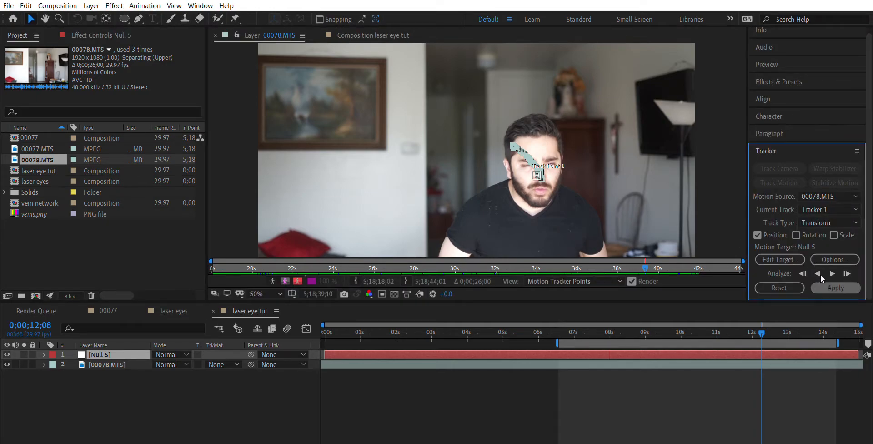
click(447, 229)
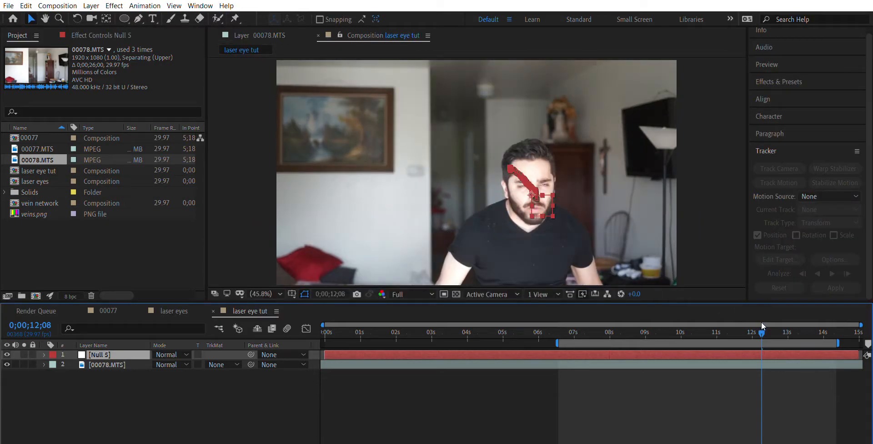
Step: Review the null's tracked motion in the footage and examine the existing laser eyes compositions for reference
drag(761, 320, 563, 323)
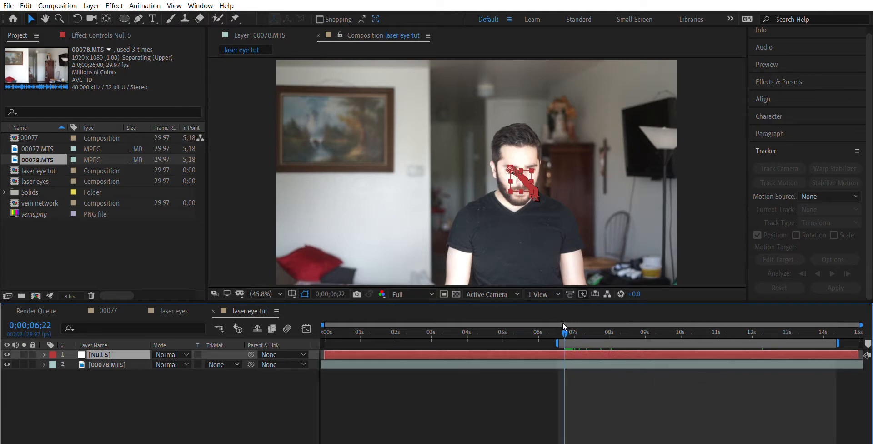
click(170, 303)
click(119, 304)
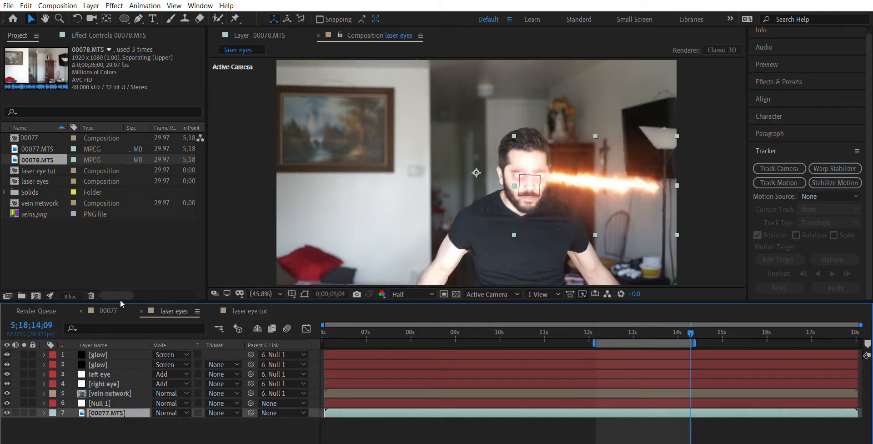
click(172, 303)
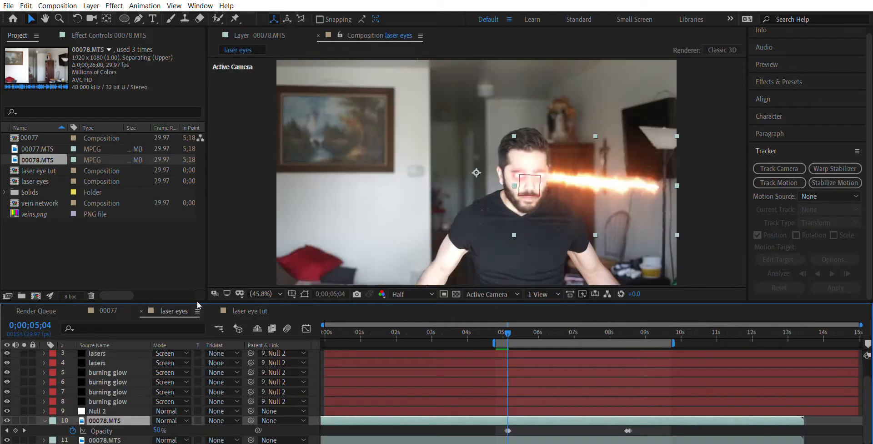
click(244, 302)
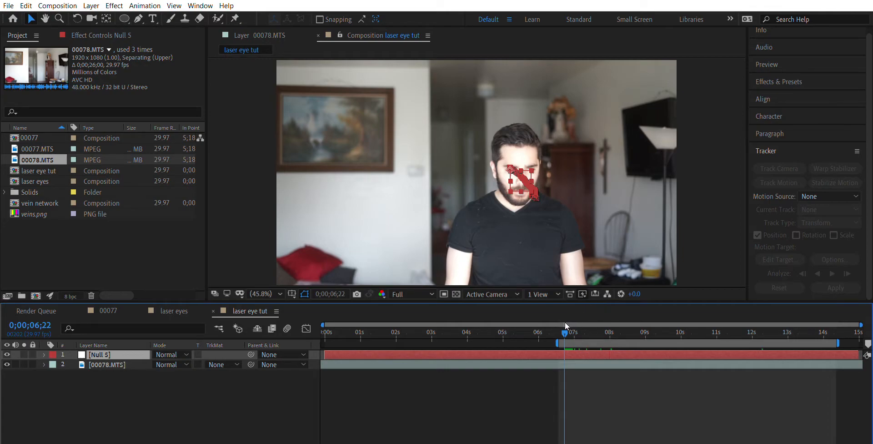
Step: At 0;00;07;22, add a second motion tracker to 00078.MTS on the man's left eye and analyze it forward
drag(565, 325, 601, 332)
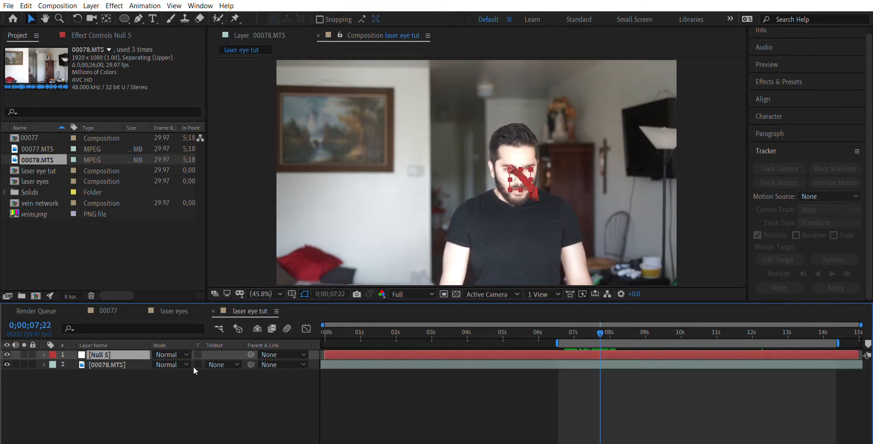
click(128, 364)
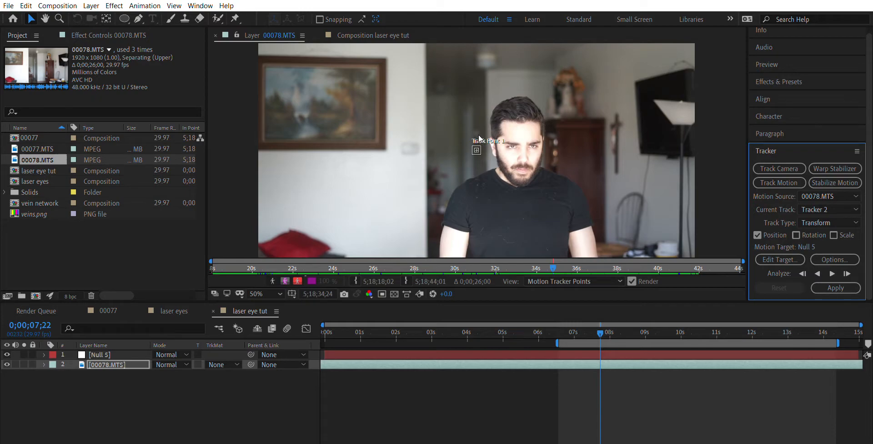
scroll(480, 142, up, 3)
drag(490, 142, 713, 129)
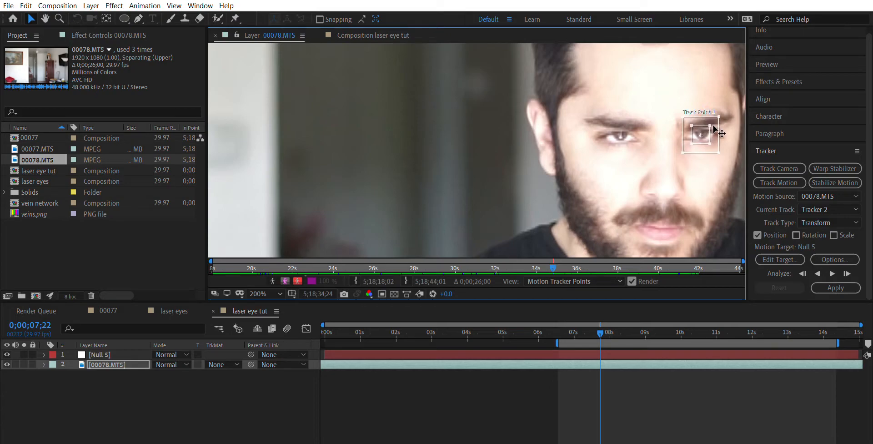
click(831, 273)
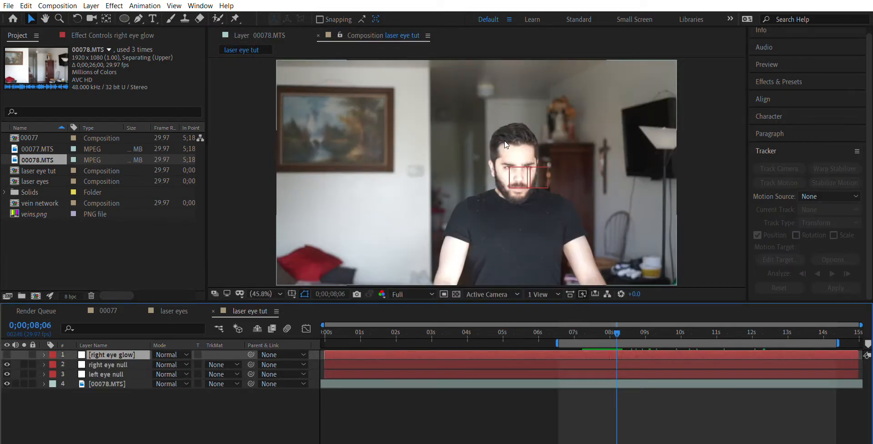
Step: Draw a closed, curved Pen mask around the right eye's iris on the right eye glow layer and make the layer visible
scroll(565, 151, up, 5)
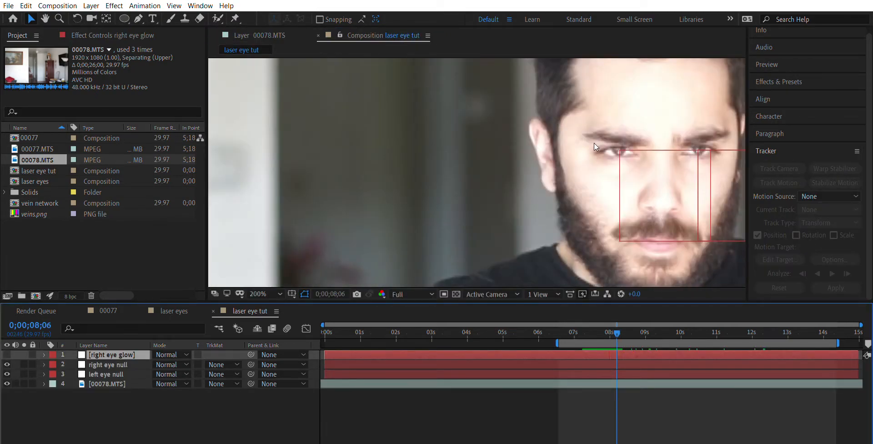
key(h)
drag(596, 144, 402, 148)
key(v)
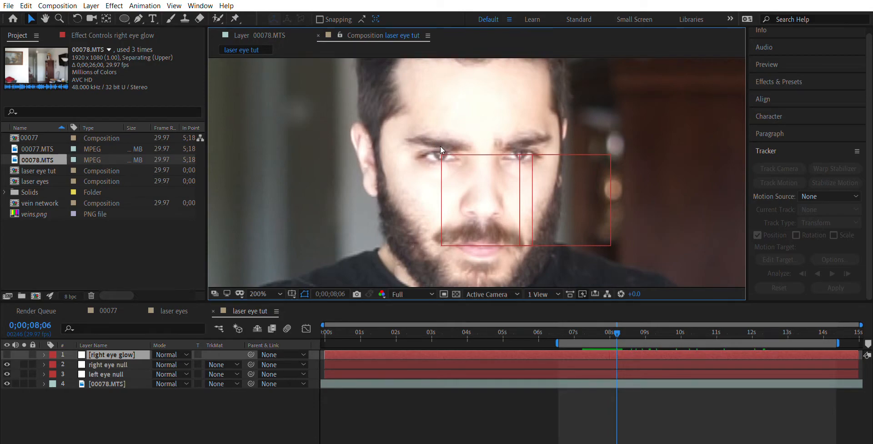
key(period)
key(period)
key(period)
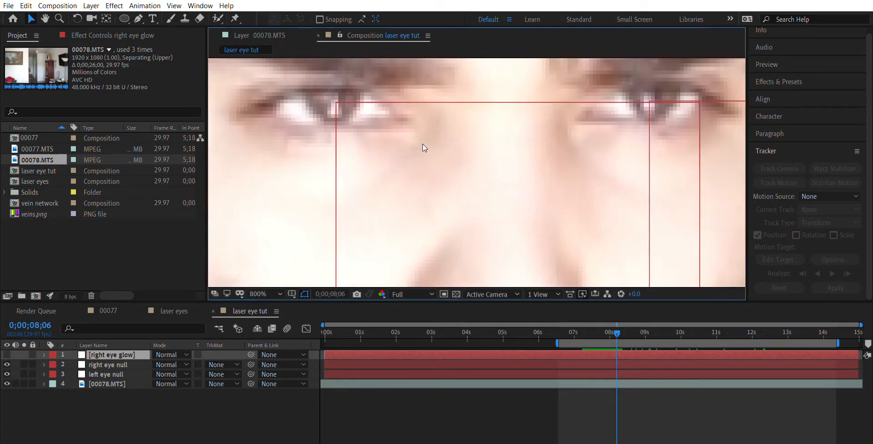
key(h)
drag(392, 136, 438, 188)
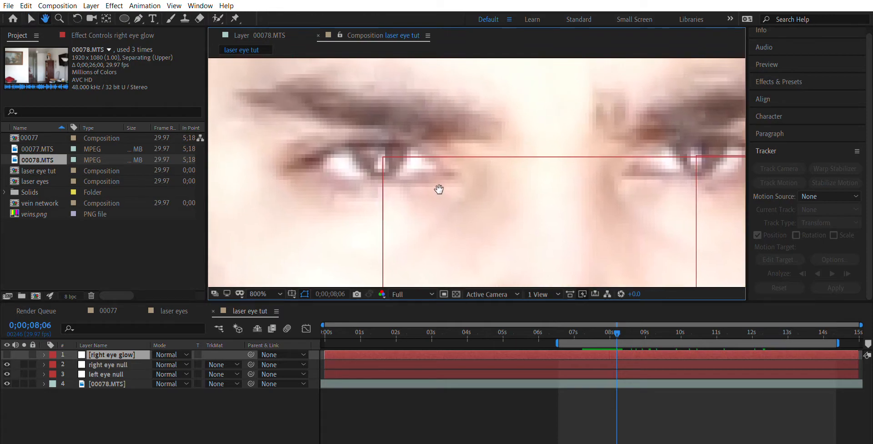
key(v)
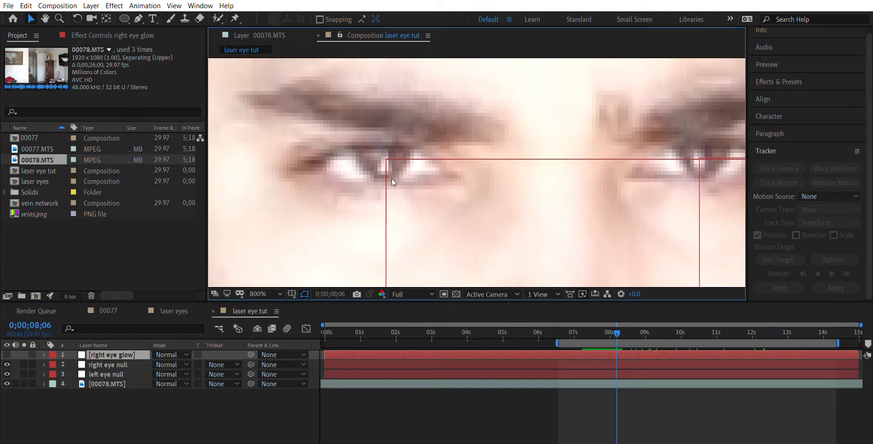
click(138, 18)
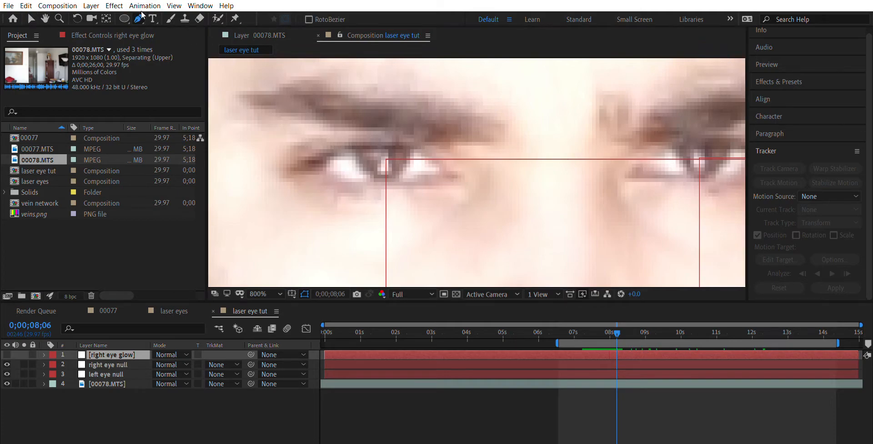
click(356, 153)
drag(381, 179, 409, 186)
click(412, 153)
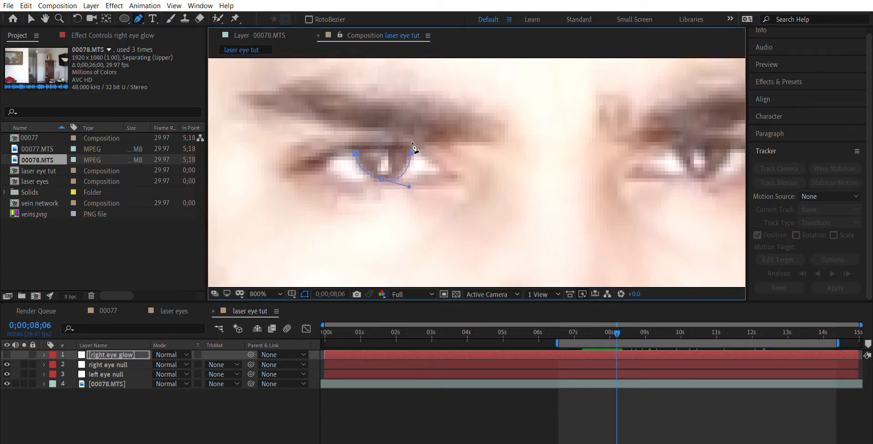
key(ctrl+z)
click(411, 150)
drag(408, 186, 405, 168)
click(386, 148)
click(352, 175)
click(7, 354)
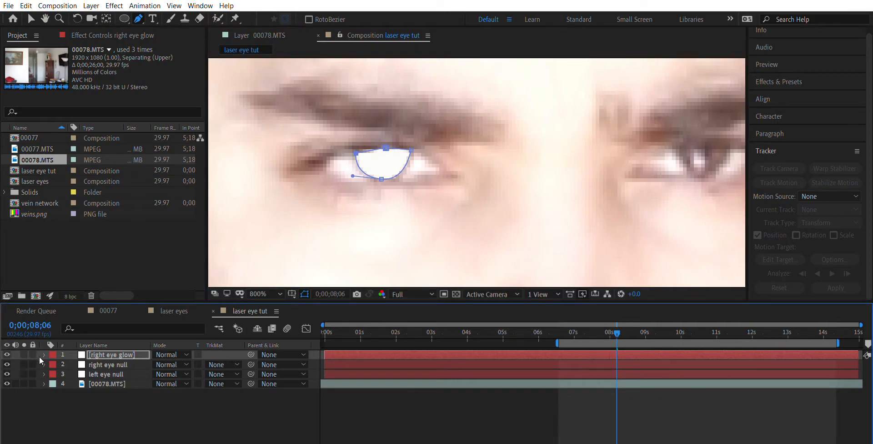
Step: Set the mask feather of the right eye glow layer to 1 pixel
key(f)
click(178, 373)
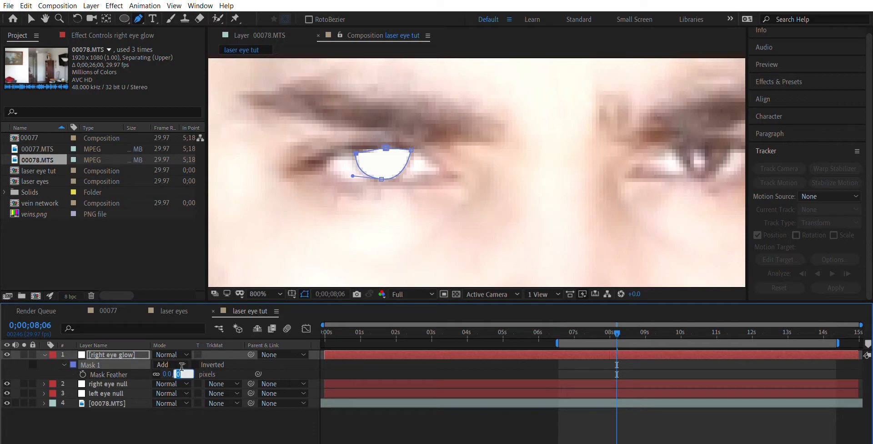
text(1)
key(Return)
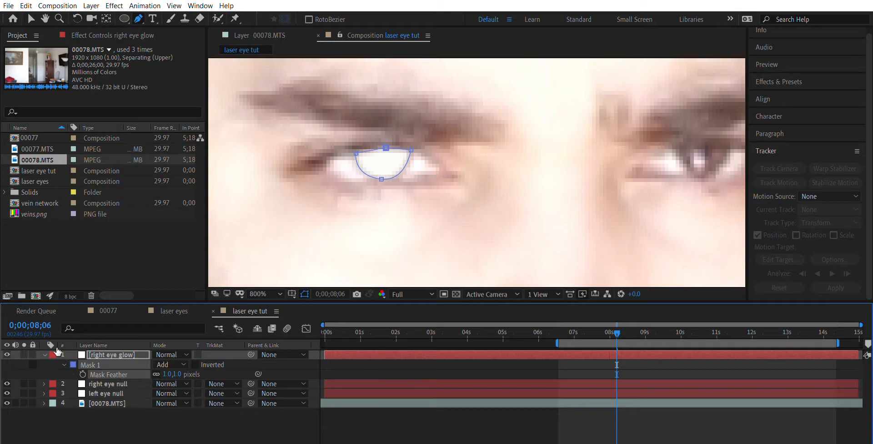
key(f)
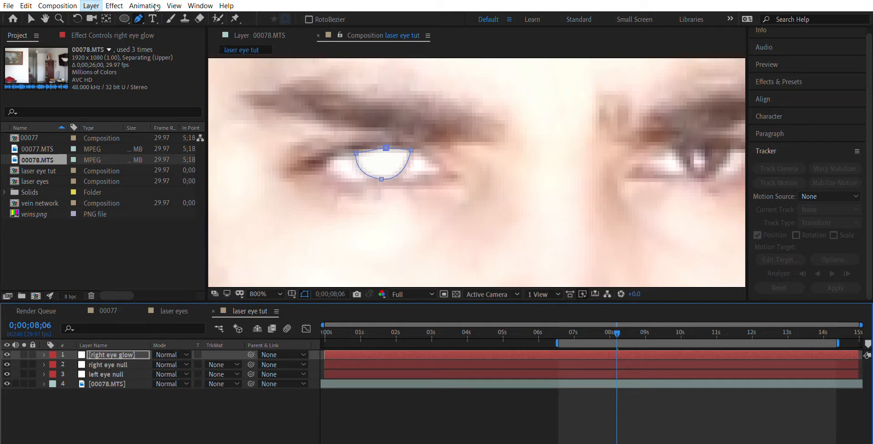
Step: Create a white solid layer named left eye and hide it
click(271, 15)
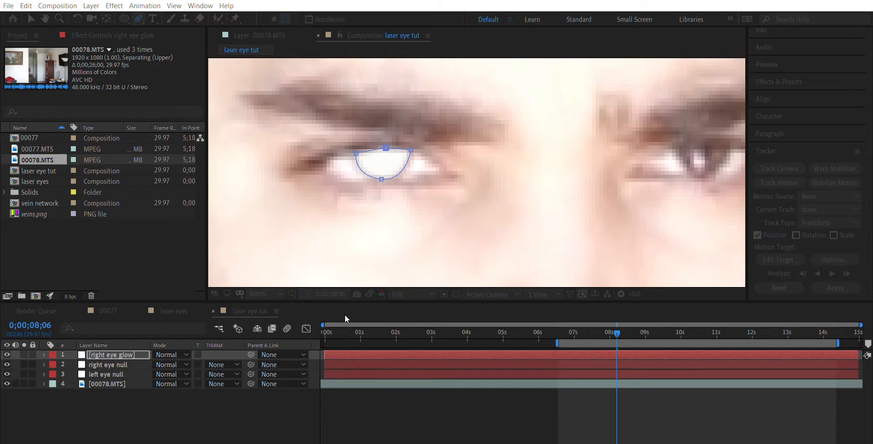
key(Return)
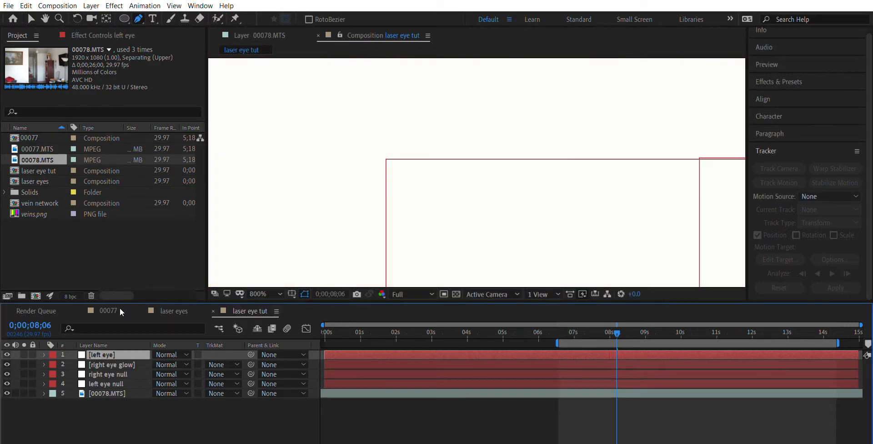
click(7, 354)
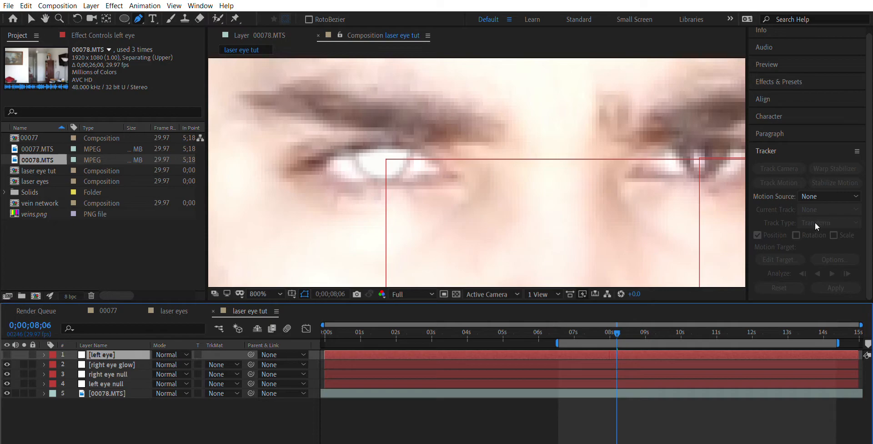
Step: Draw a closed Pen mask around the left eye's iris on the left eye layer and make the layer visible
click(678, 152)
drag(700, 176, 711, 171)
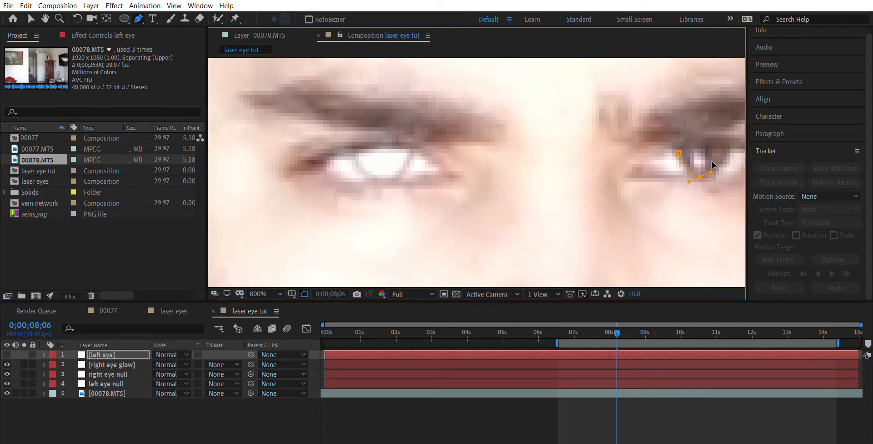
click(730, 151)
click(704, 146)
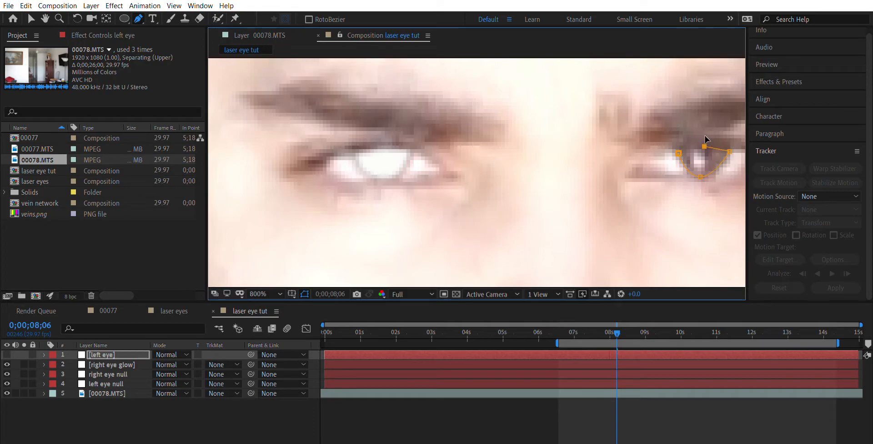
click(678, 152)
click(7, 354)
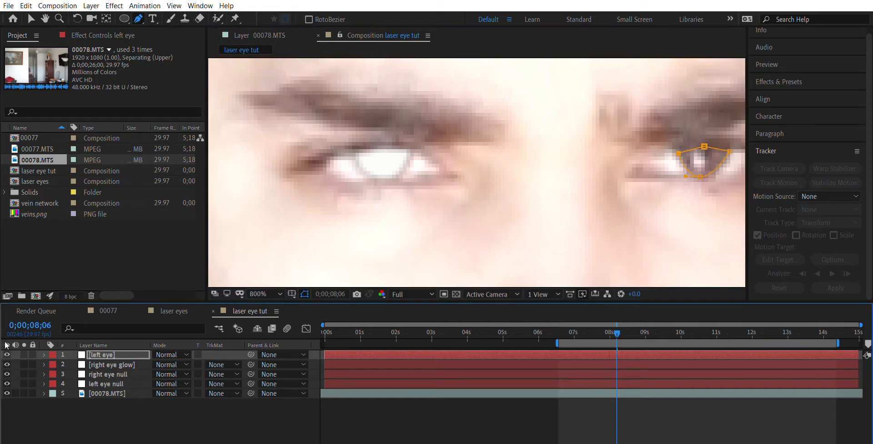
Step: Set the mask feather of the left eye layer to 1 pixel
key(f)
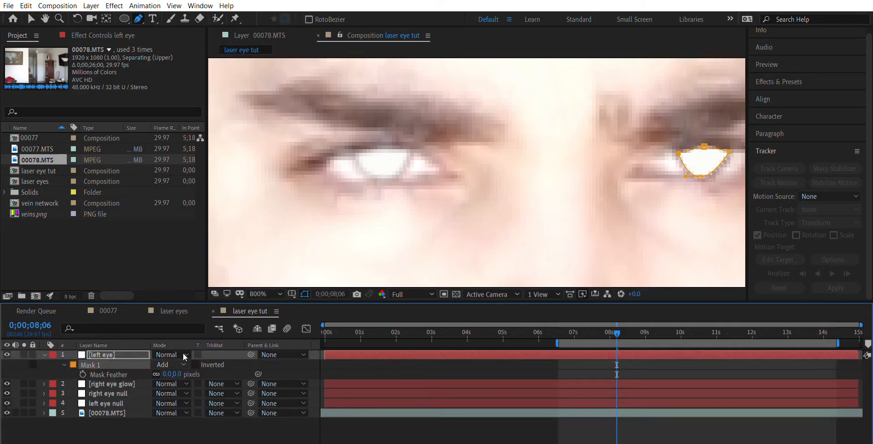
text(1)
key(Return)
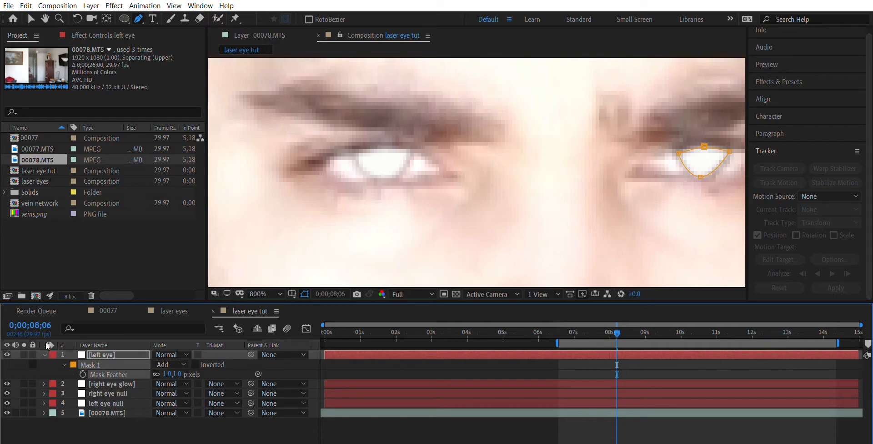
Step: Parent the right eye glow layer to the right eye null and the left eye layer to the left eye null
key(f)
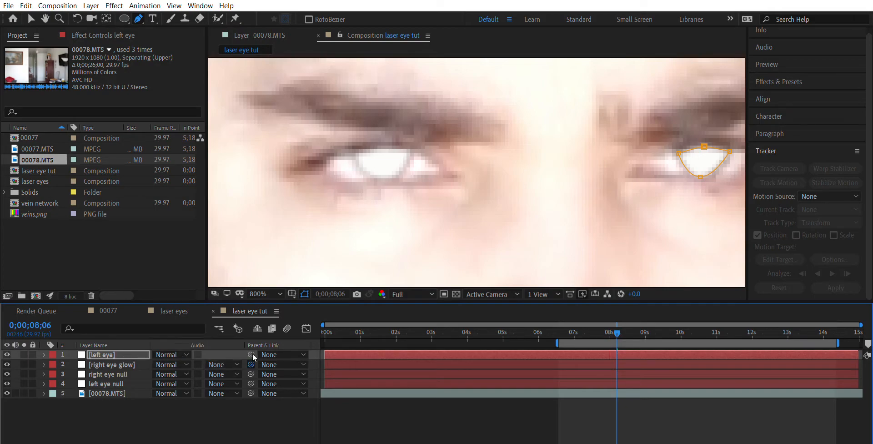
drag(251, 364, 125, 374)
drag(250, 354, 135, 371)
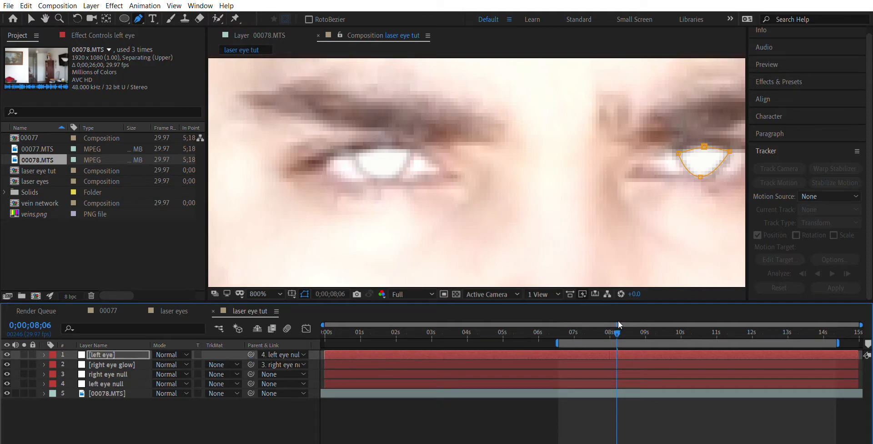
Step: Enable Mask Expansion keyframing on the left eye layer's mask at 0;00;08;02
drag(617, 321, 612, 336)
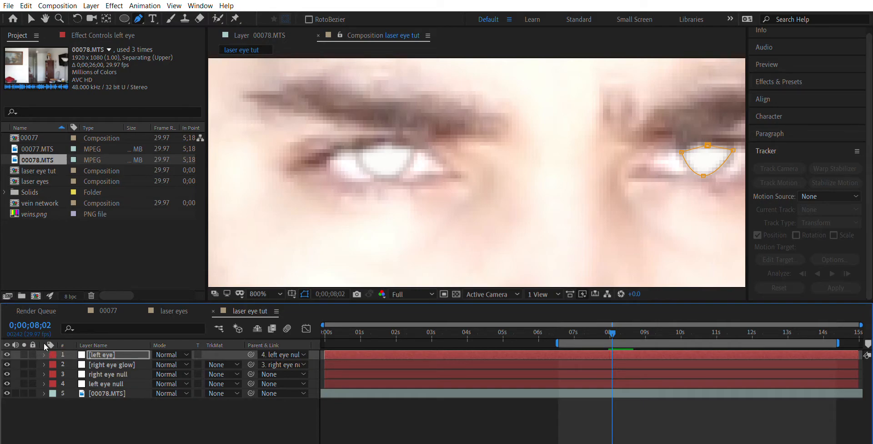
click(44, 354)
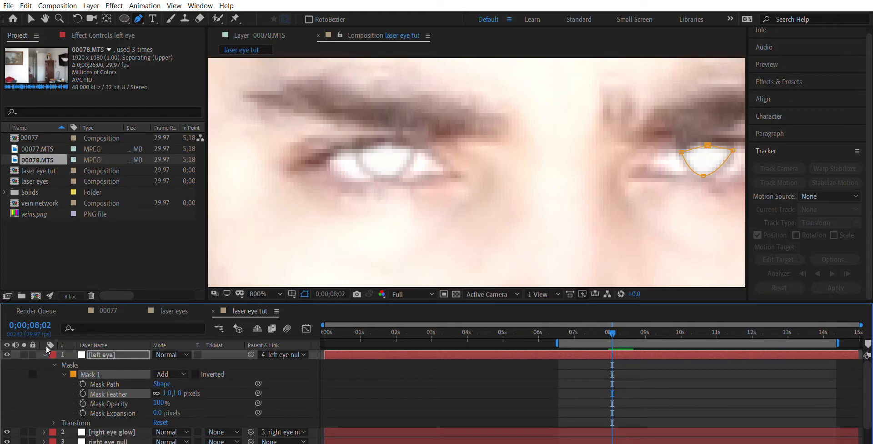
click(83, 411)
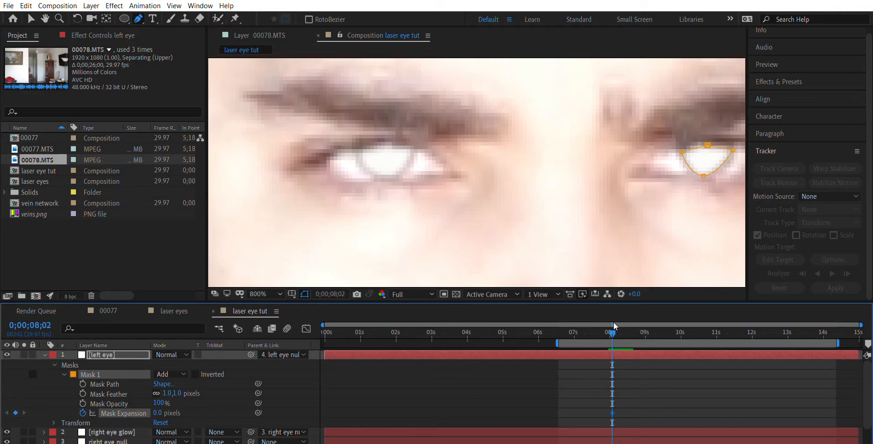
Step: Try to shrink the left eye mask onto the pupil by moving its path points at 0;00;07;22
key(Page_Up)
key(Page_Up)
key(Page_Up)
key(Page_Up)
key(Page_Up)
key(Page_Up)
key(Page_Up)
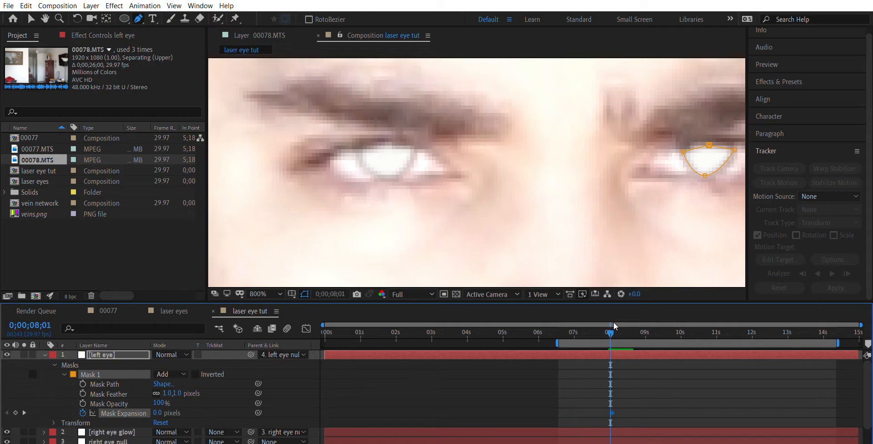
key(Page_Up)
key(Page_Up)
key(Page_Up)
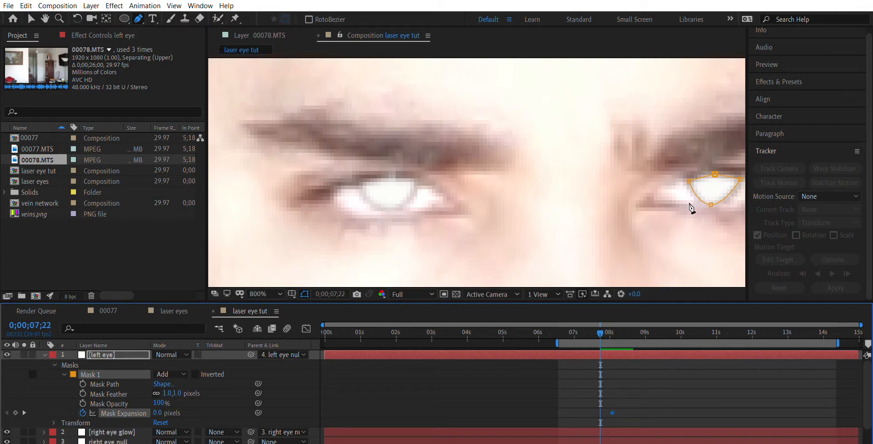
key(v)
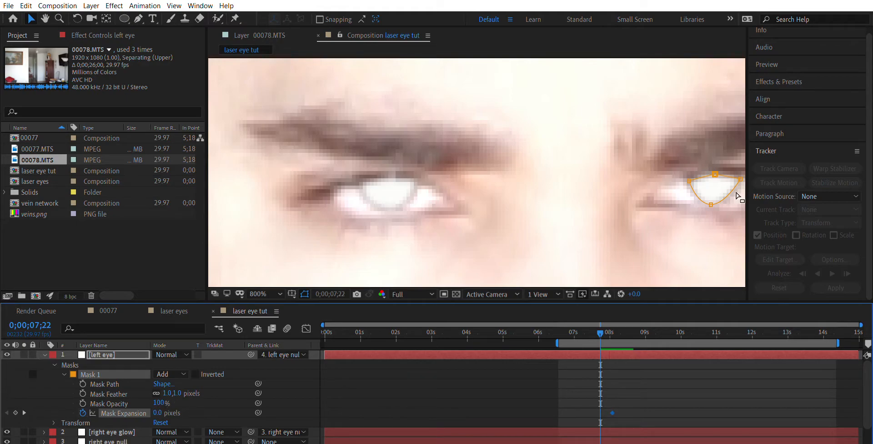
drag(690, 170, 708, 171)
click(717, 164)
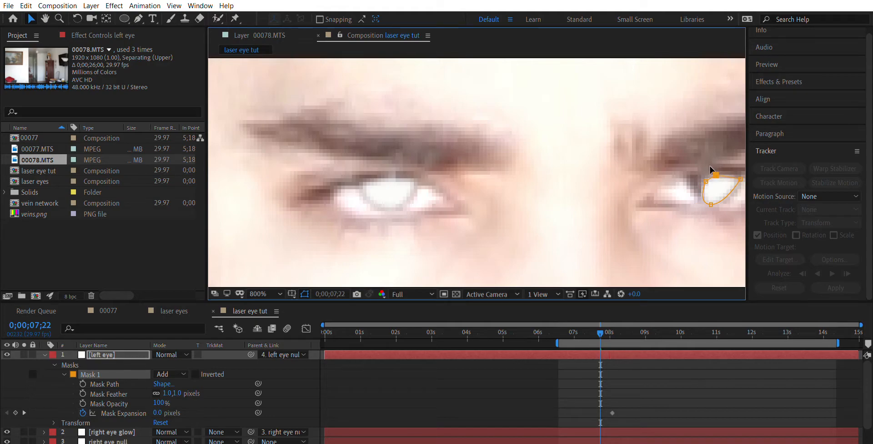
drag(708, 170, 711, 170)
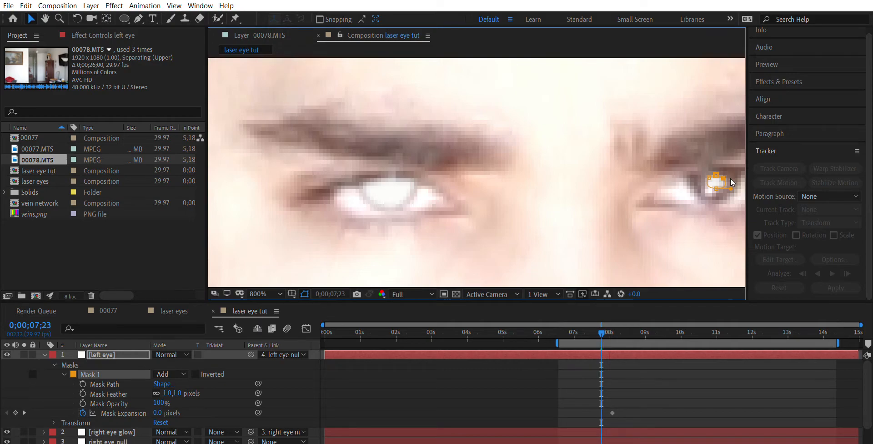
Step: Check the shrunken left eye mask on the surrounding frames and undo the reshaping
key(Page_Down)
key(Page_Down)
key(Page_Down)
key(Page_Down)
key(Page_Down)
key(Page_Down)
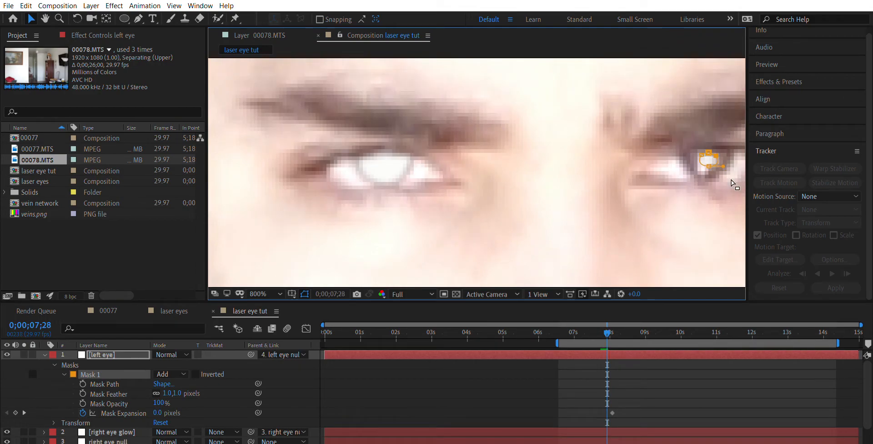
key(Page_Up)
key(Page_Up)
key(Page_Up)
key(Page_Up)
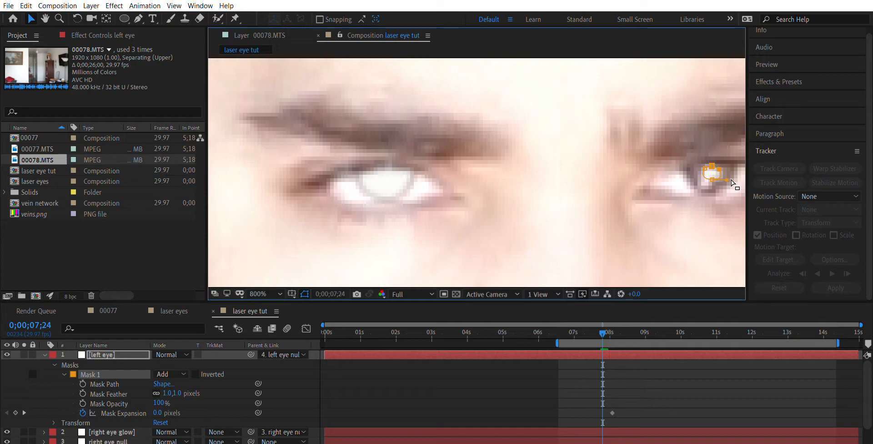
key(Page_Up)
key(Page_Up)
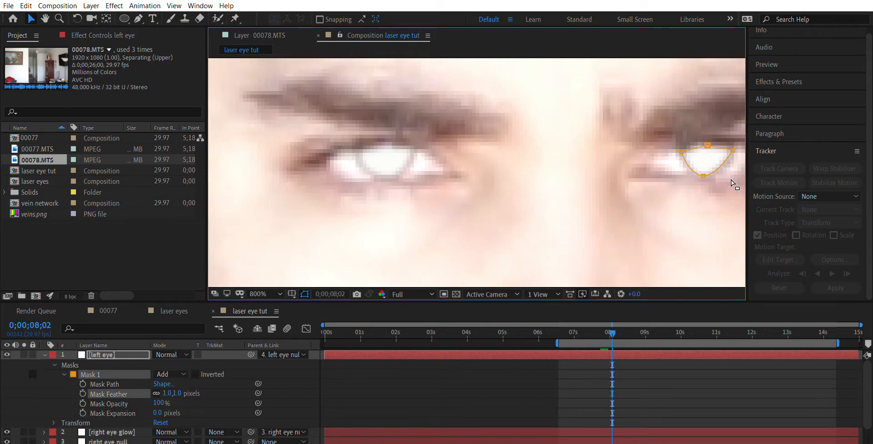
Step: Set a starting Mask Expansion keyframe for the left eye mask at 0;00;08;02 and check the frames after it
click(82, 412)
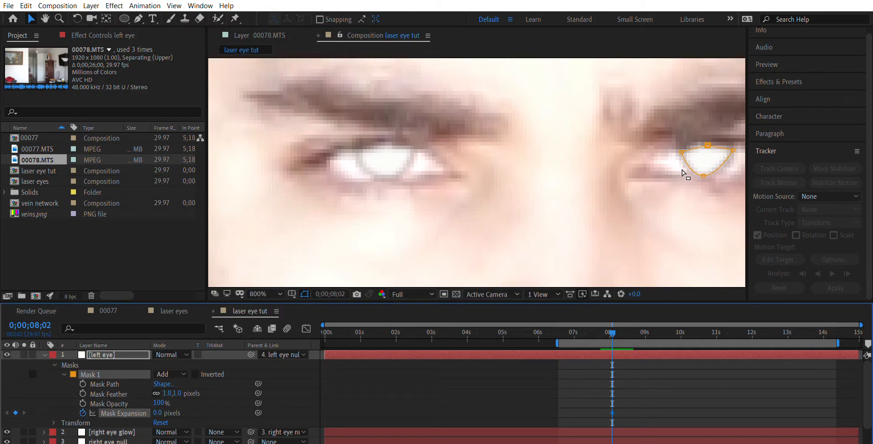
key(Page_Down)
key(Page_Down)
key(Page_Down)
key(Page_Down)
key(Page_Down)
key(Page_Down)
key(Page_Down)
key(Page_Down)
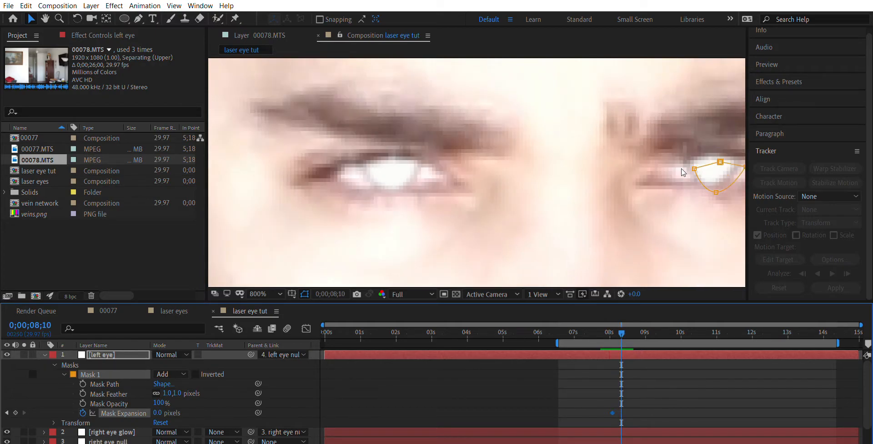
Step: Set the left eye's Mask Expansion to -10 pixels at 0;00;07;25
key(Page_Up)
key(Page_Up)
key(Page_Up)
key(Page_Up)
key(Page_Up)
key(Page_Up)
key(Page_Up)
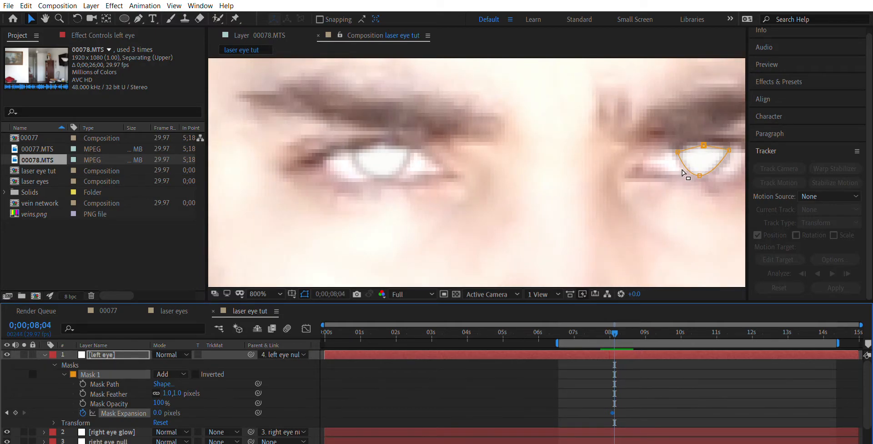
key(Page_Up)
key(Page_Up)
key(Page_Up)
key(Page_Up)
key(Page_Up)
key(Page_Up)
key(Page_Up)
key(Page_Up)
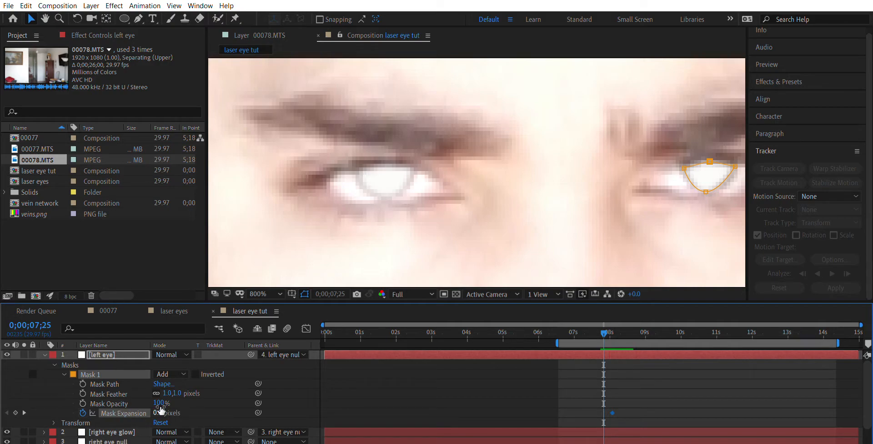
mouse_move(159, 411)
mouse_down()
mouse_move(171, 402)
mouse_move(162, 407)
mouse_up()
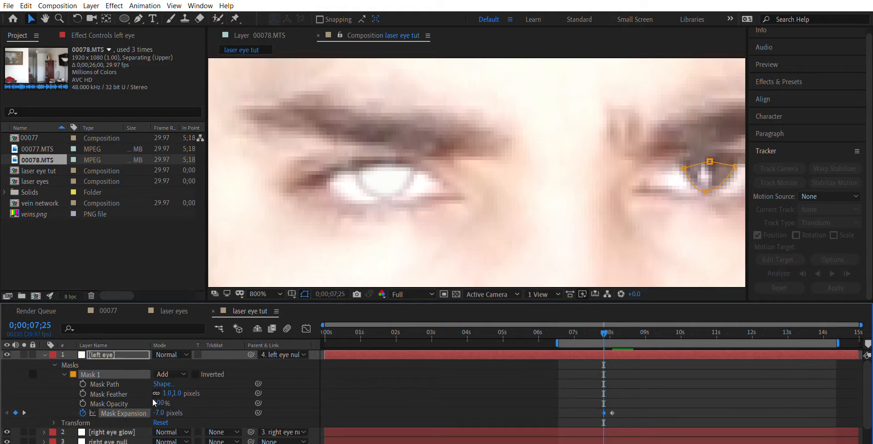
mouse_move(163, 410)
mouse_down()
mouse_move(147, 410)
mouse_move(173, 409)
mouse_move(166, 412)
mouse_up()
Step: Preview the left eye's mask expansion animation and return to its first keyframe at 0;00;07;25
key(space)
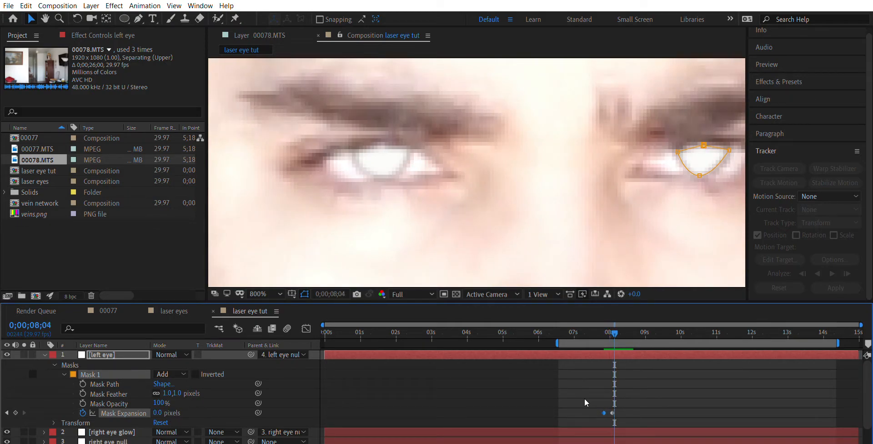
key(j)
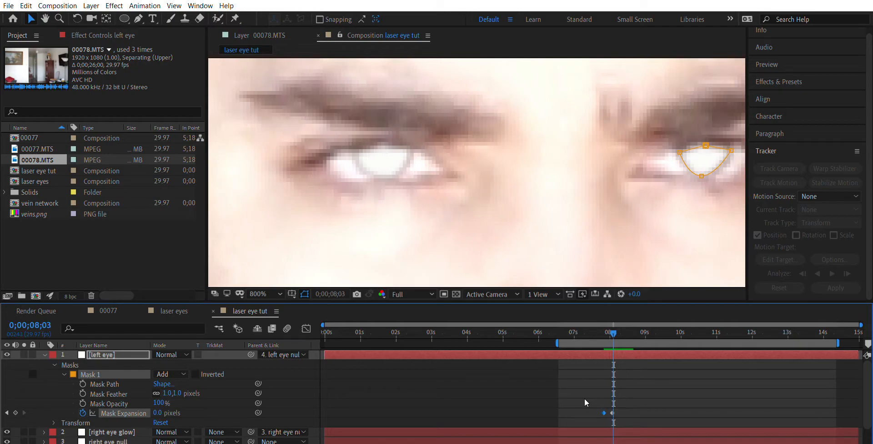
key(space)
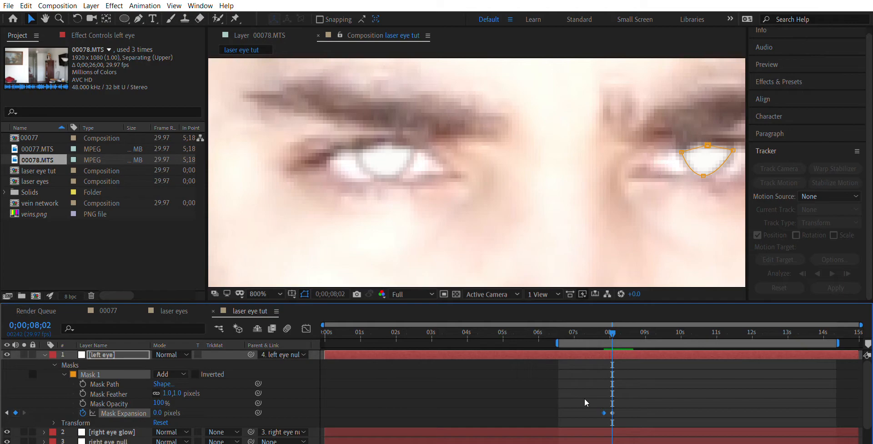
key(j)
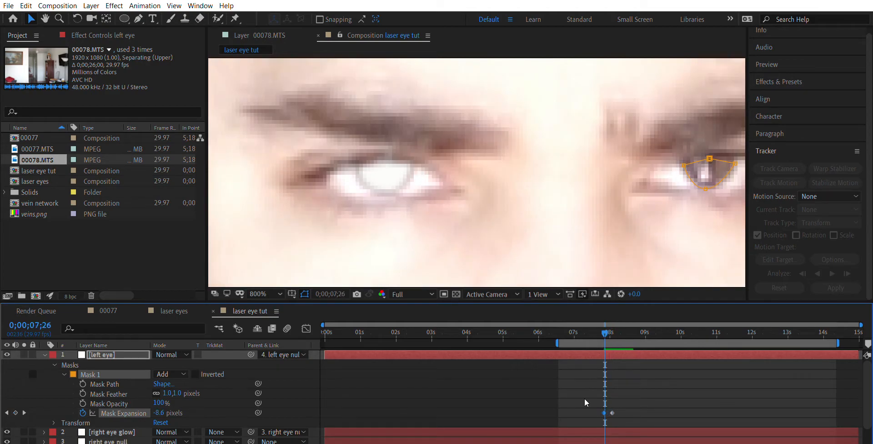
key(Page_Up)
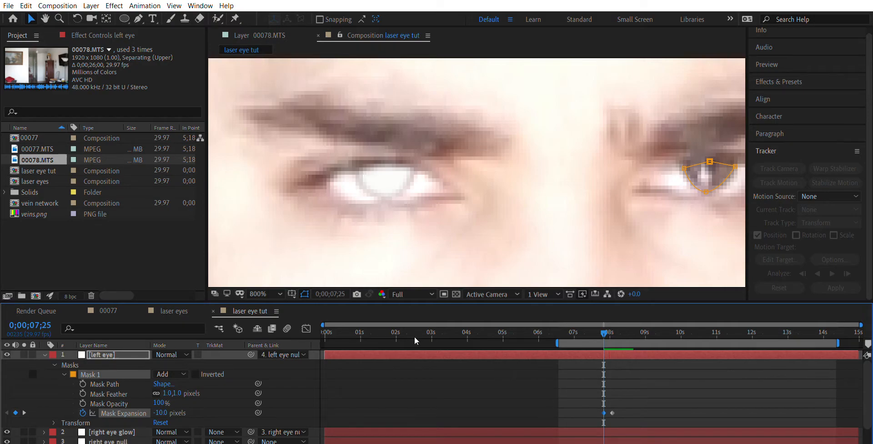
Step: Enable Mask Expansion keyframing on the right eye glow layer's mask at 0;00;08;02
click(44, 354)
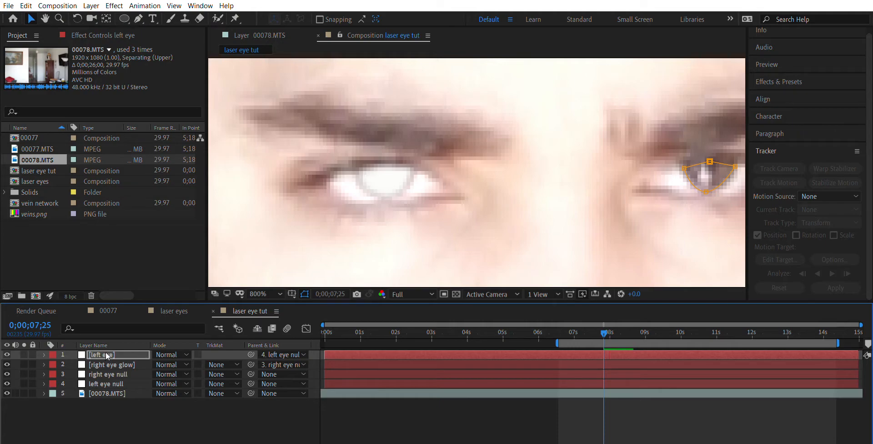
key(ctrl+Down)
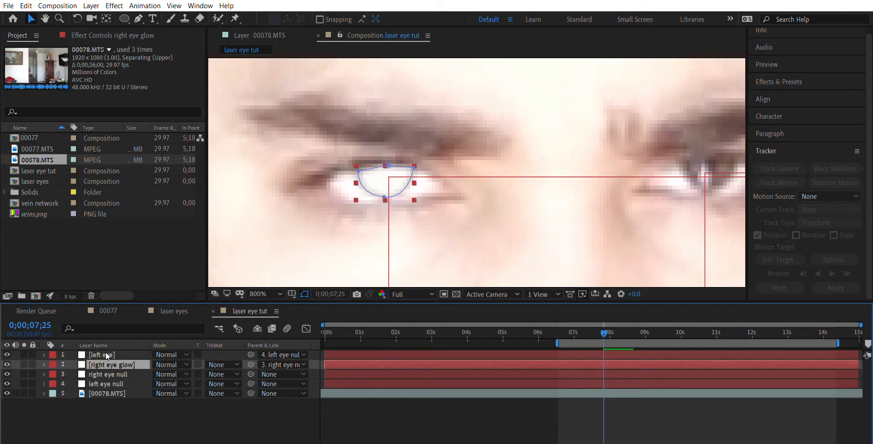
key(ctrl+Right)
key(ctrl+Right)
key(ctrl+Right)
key(ctrl+Right)
key(ctrl+Right)
key(ctrl+Right)
key(ctrl+Right)
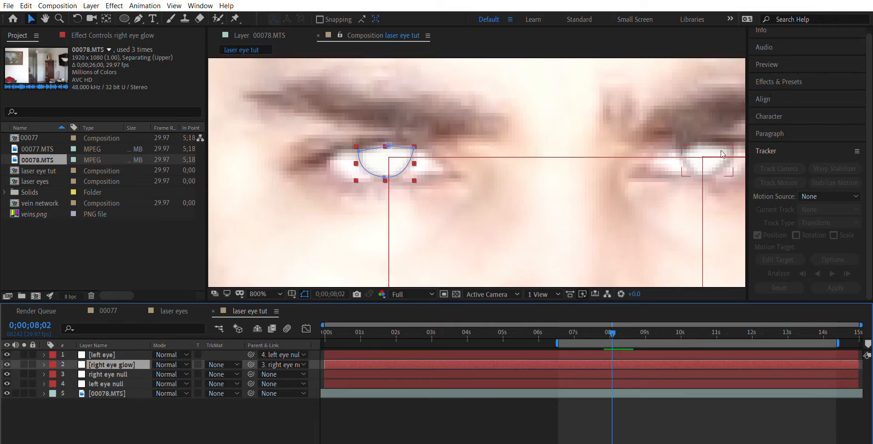
click(44, 364)
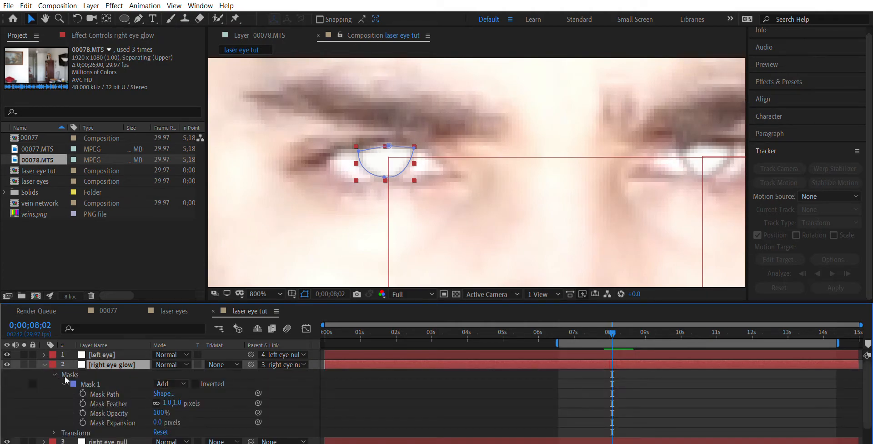
click(82, 422)
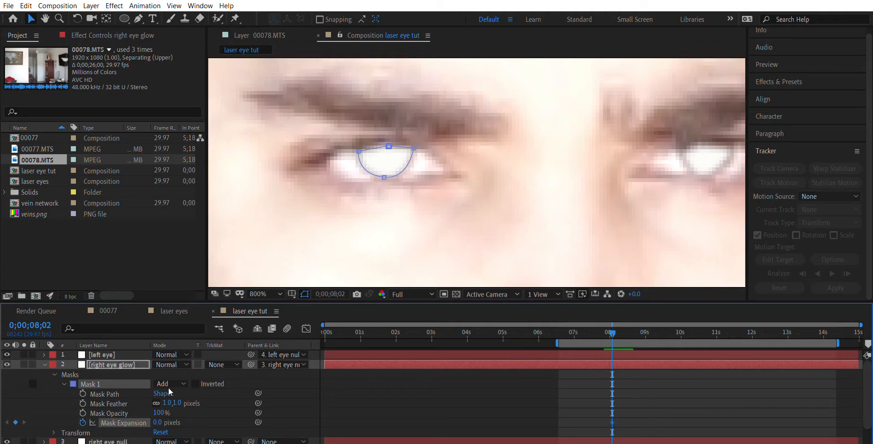
Step: Step through the frames between 0;00;08;02 and 0;00;07;25 to examine how the glow fits the right eye
key(Page_Up)
key(Page_Up)
key(Page_Up)
key(Page_Up)
key(Page_Up)
key(Page_Up)
key(Page_Up)
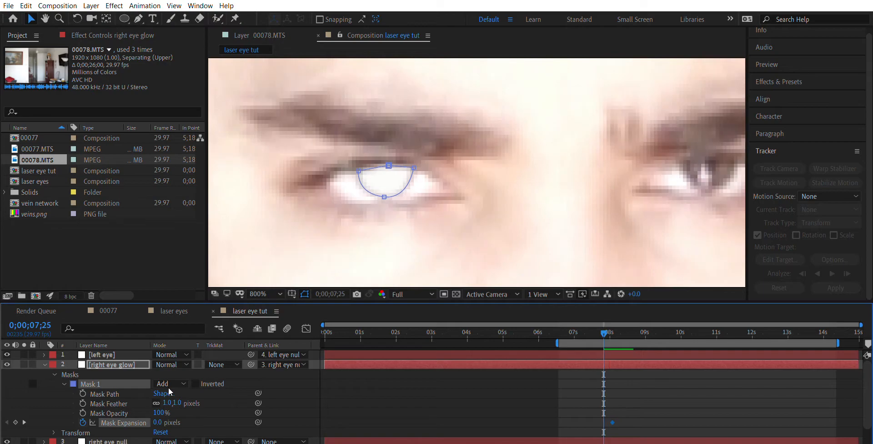
key(Page_Down)
key(Page_Down)
key(Page_Down)
key(Page_Down)
key(Page_Down)
key(Page_Down)
key(Page_Down)
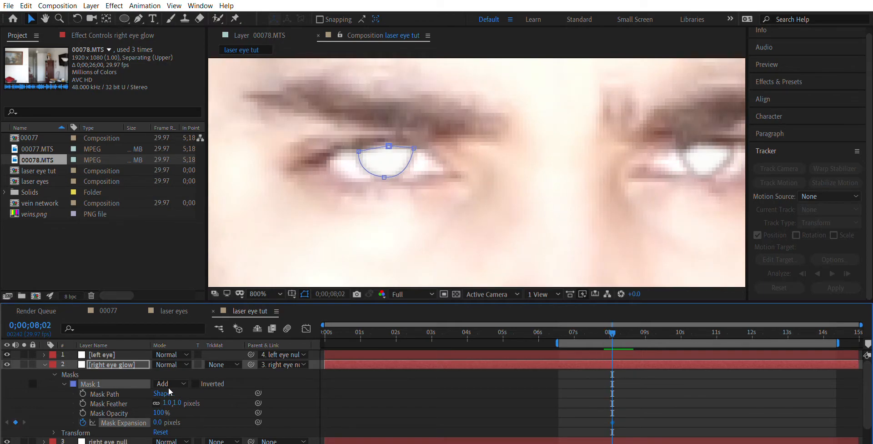
Step: Restart the right eye glow's Mask Expansion keyframing at 0;00;08;03 and set the expansion to -10 pixels at 0;00;07;26
key(Page_Down)
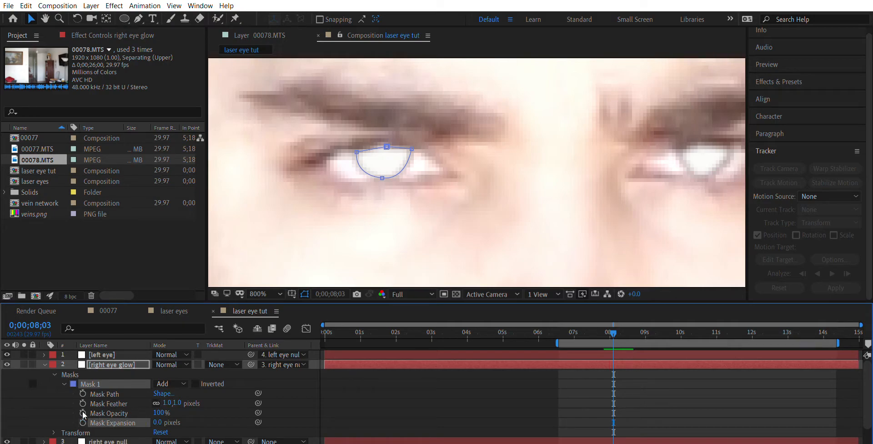
key(Page_Up)
key(Page_Up)
key(Page_Up)
key(Page_Up)
key(Page_Up)
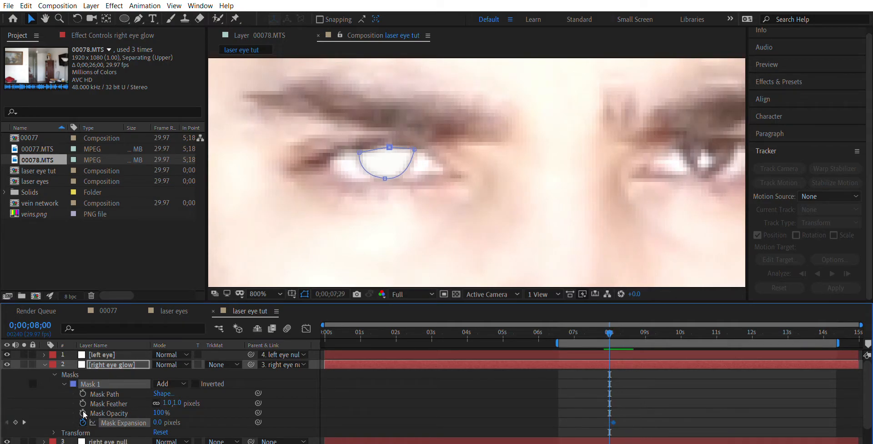
key(Page_Up)
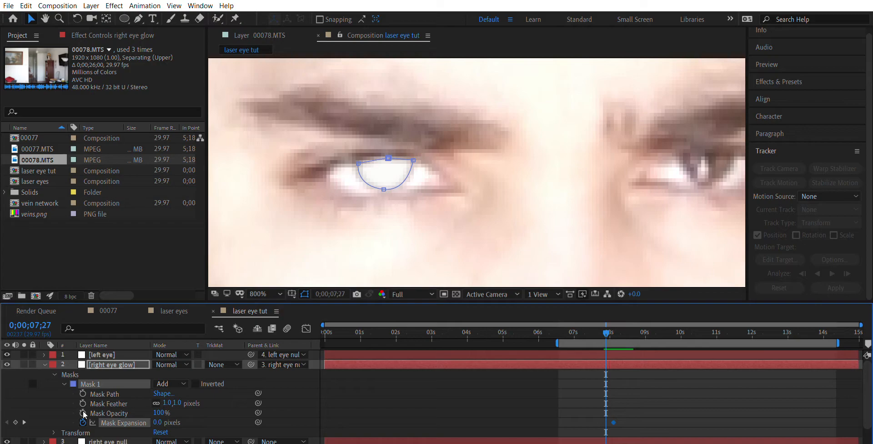
key(Page_Up)
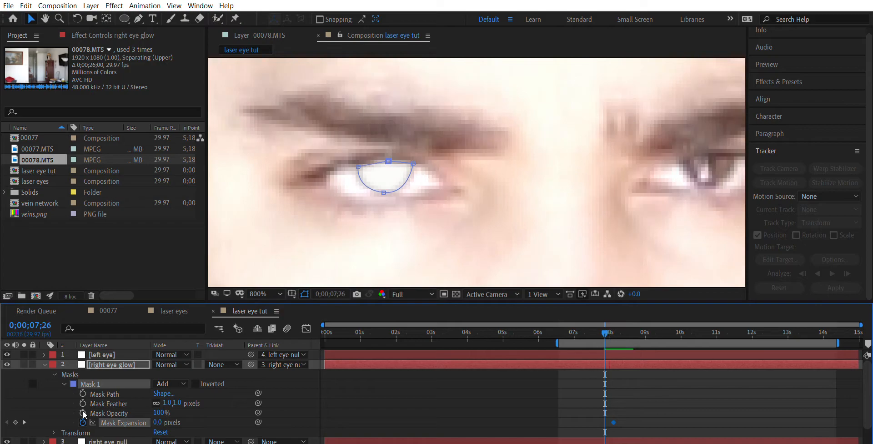
click(161, 420)
text(-10)
key(Return)
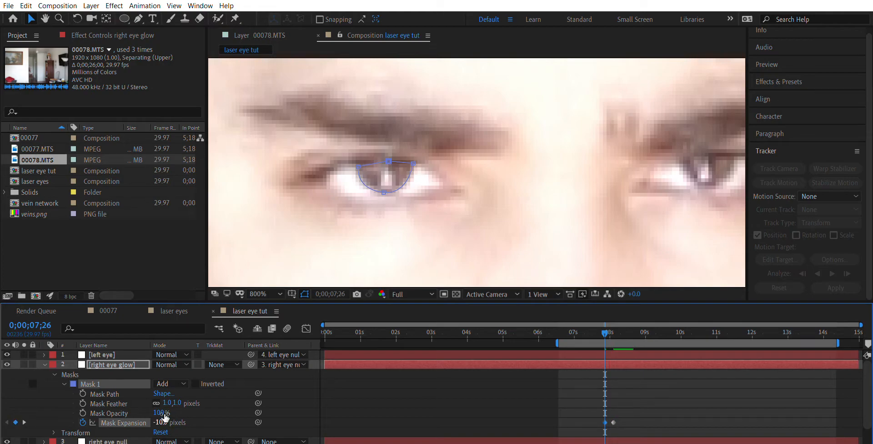
Step: Step through the frames from 0;00;07;26 to 0;00;08;05 to check the right eye's mask expansion
key(Page_Down)
key(Page_Down)
key(Page_Down)
key(Page_Down)
key(Page_Down)
key(Page_Down)
key(Page_Down)
key(Page_Down)
key(Page_Down)
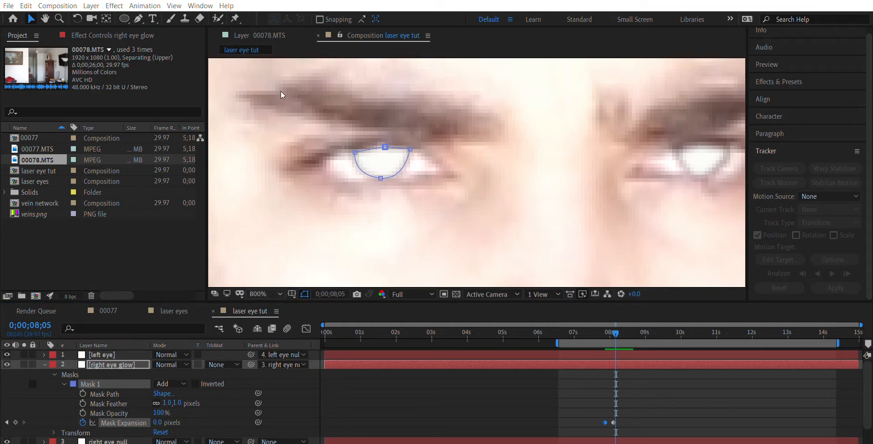
Step: Hide the mask outlines and preview the eye glow animation across the whole frame from 0;00;07;23
key(shift+slash)
click(601, 320)
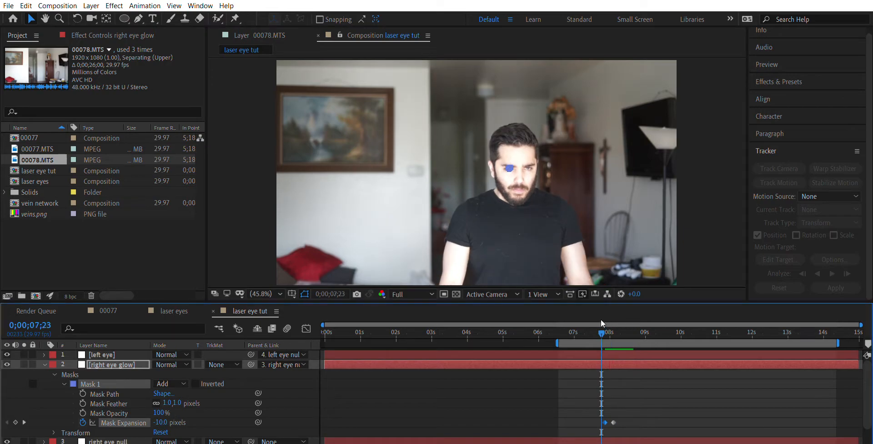
click(305, 283)
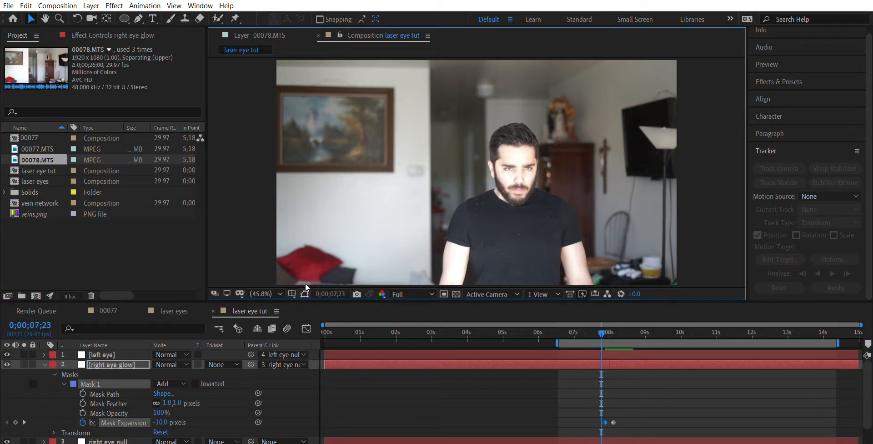
key(space)
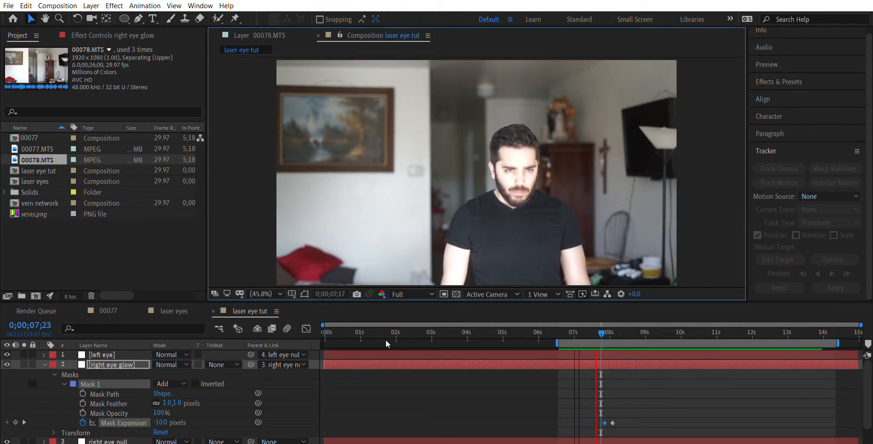
key(space)
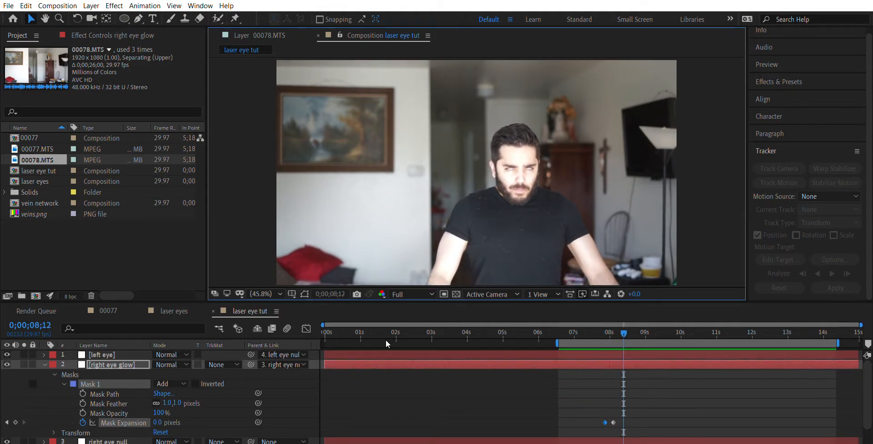
Step: Preview the eye glow animation again at 100% magnification from 0;00;07;22
key(slash)
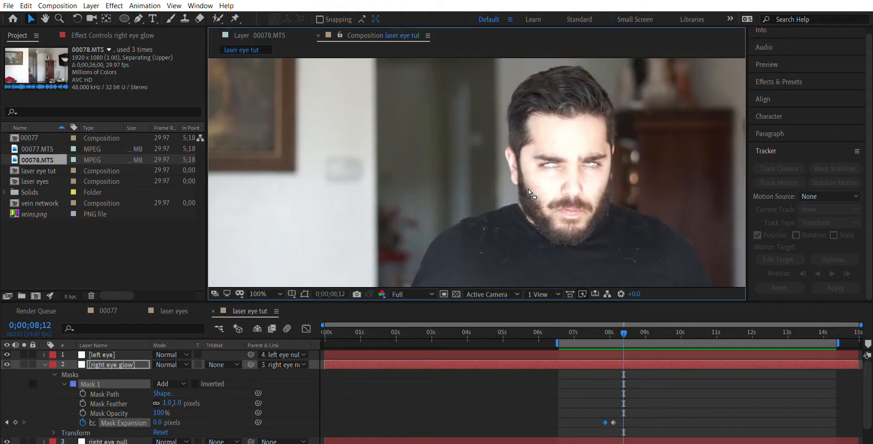
click(600, 322)
key(space)
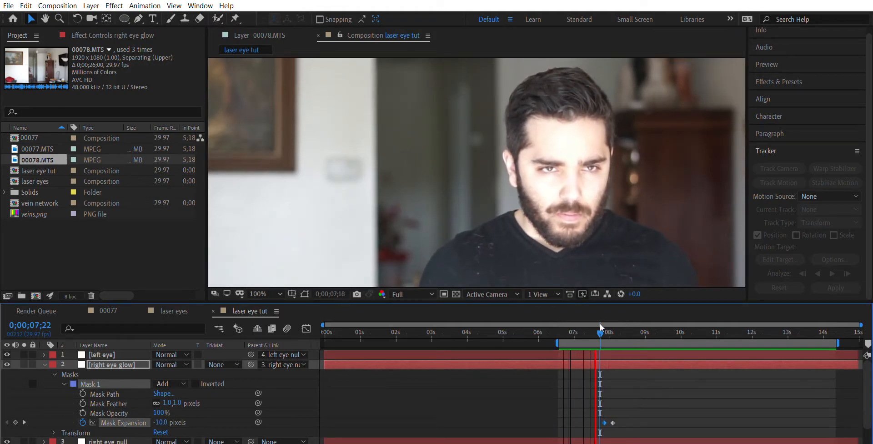
key(space)
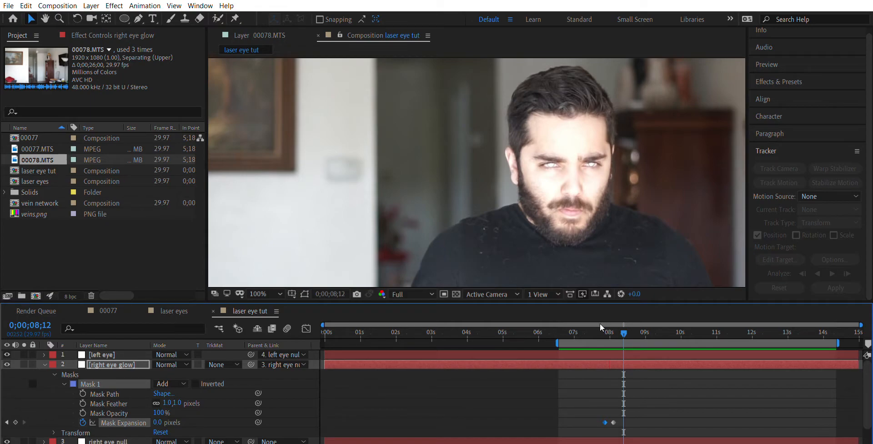
Step: Find the Glow effect and apply it to both the left eye and right eye glow layers
click(44, 364)
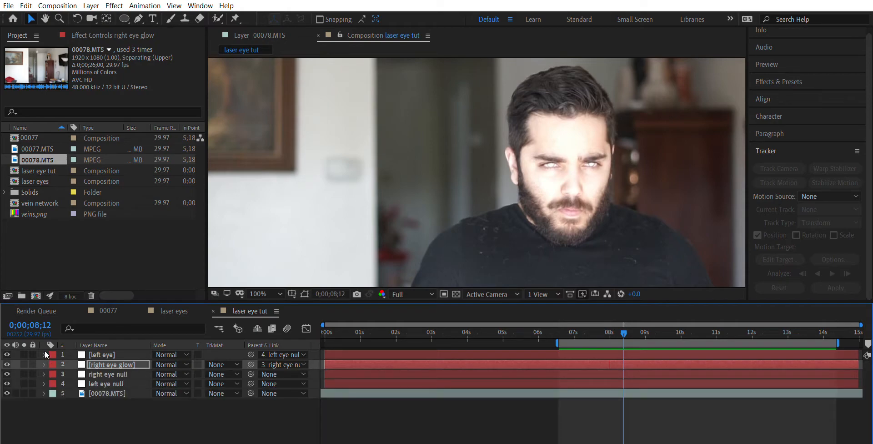
click(785, 75)
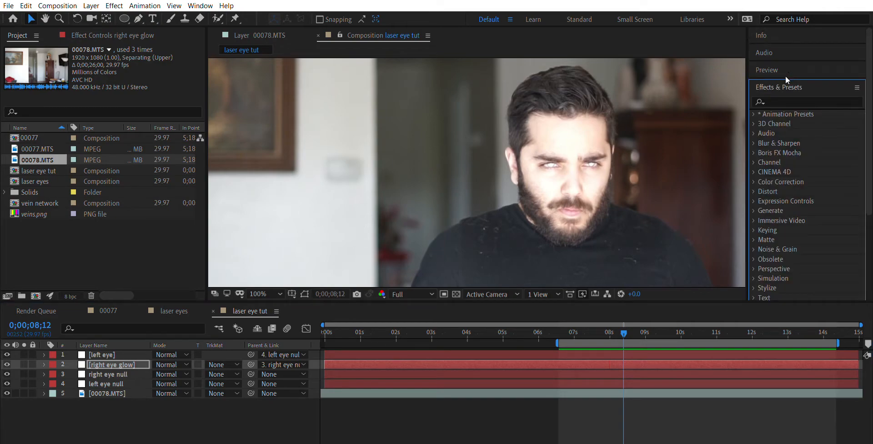
click(783, 95)
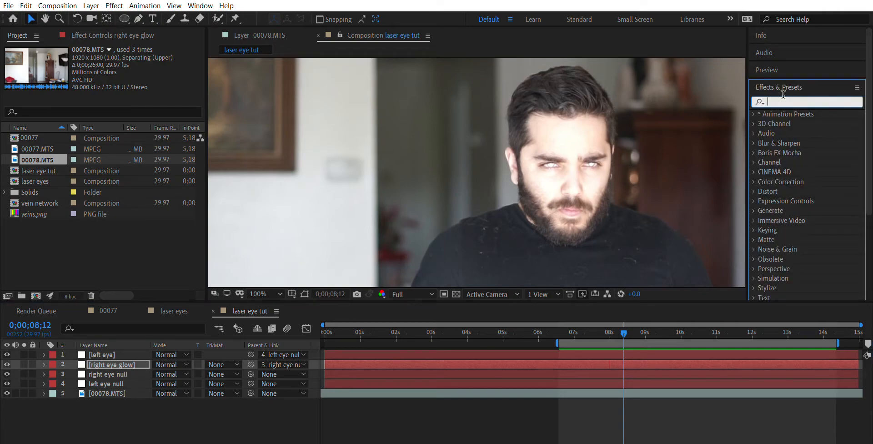
text(glow)
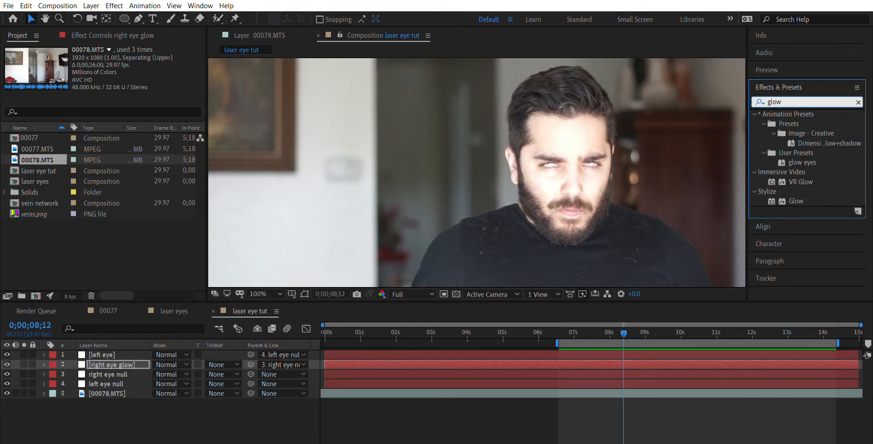
drag(798, 200, 108, 347)
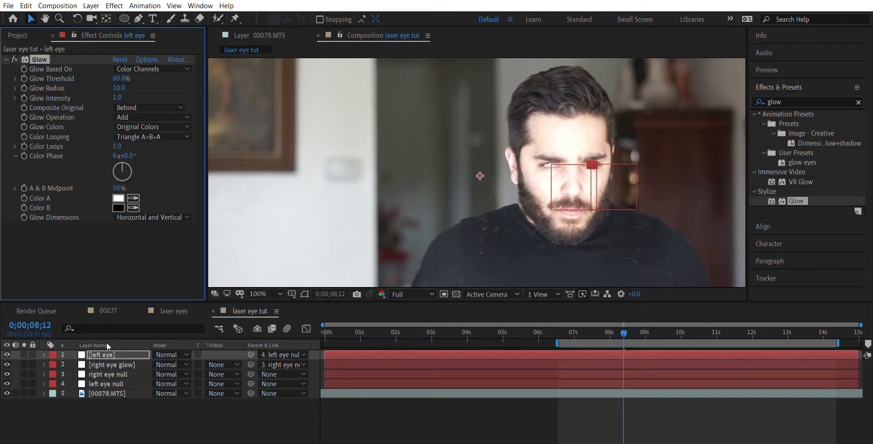
drag(803, 193, 116, 364)
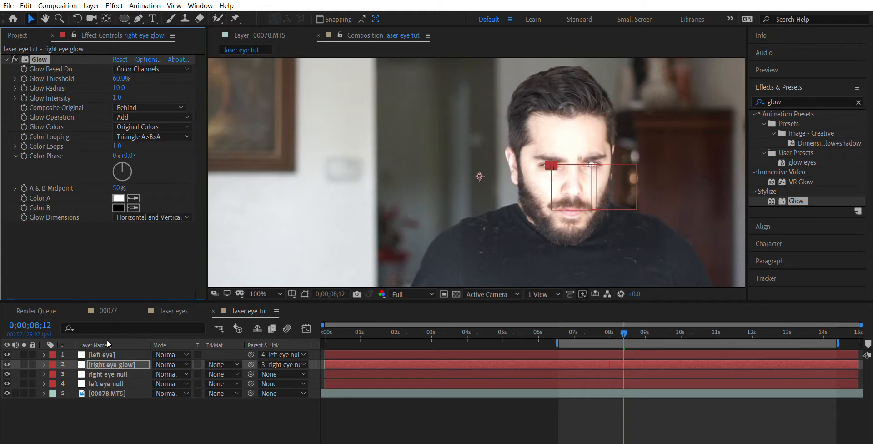
Step: Set Glow Colors to A & B Colors in the left eye layer's Glow effect
key(ctrl+Up)
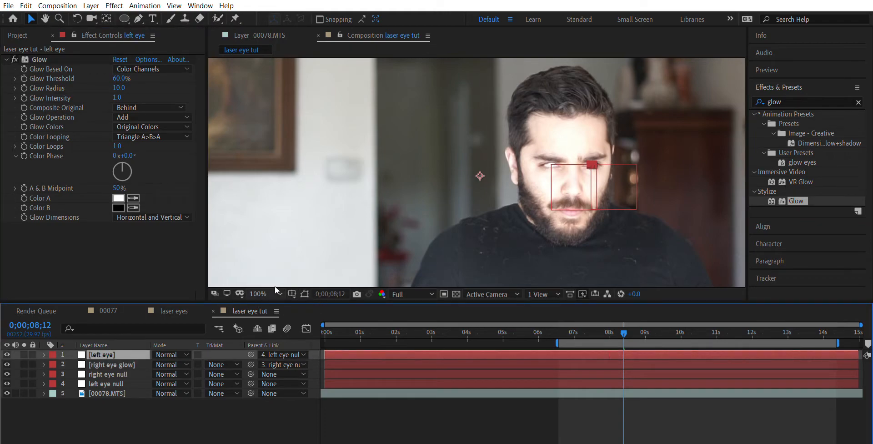
click(301, 283)
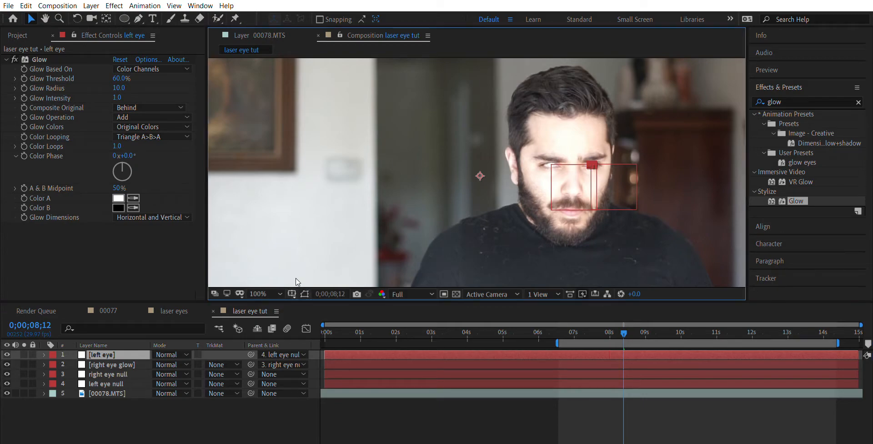
key(ctrl+Down)
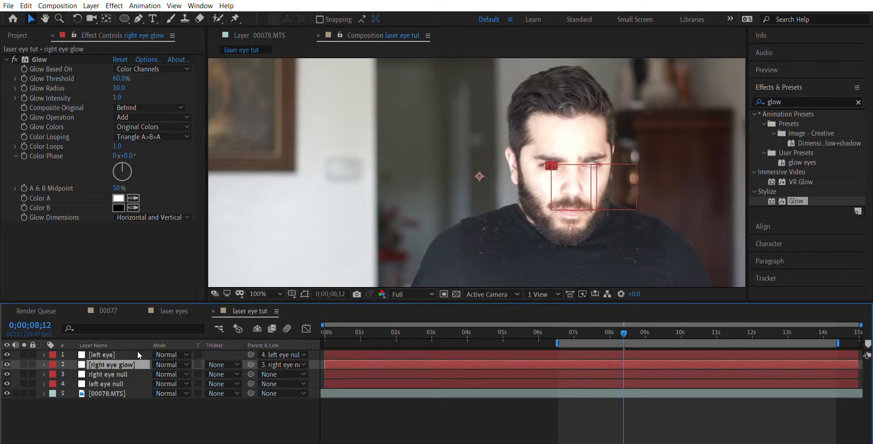
key(ctrl+Up)
scroll(596, 154, up, 4)
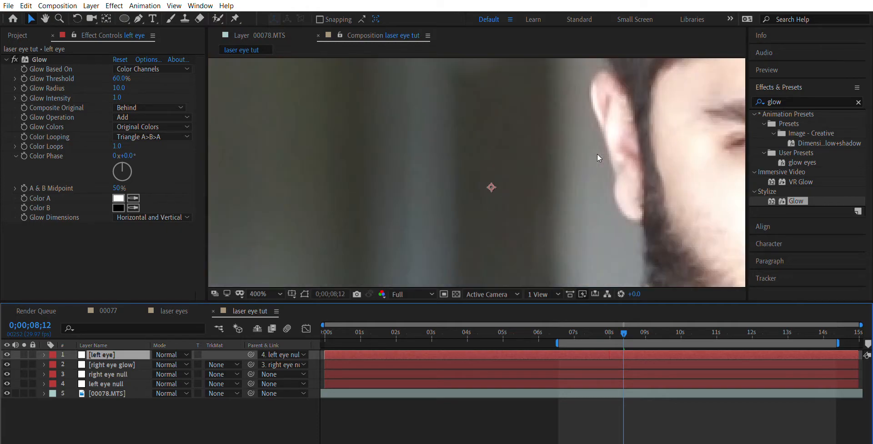
key(space)
drag(582, 192, 341, 190)
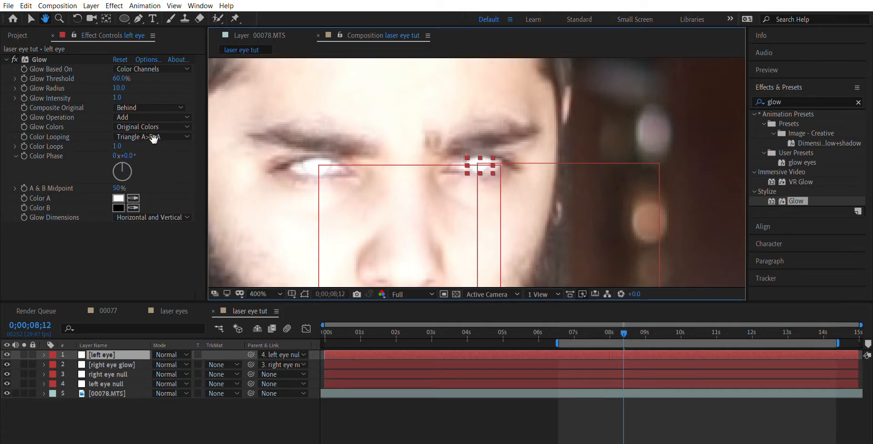
key(v)
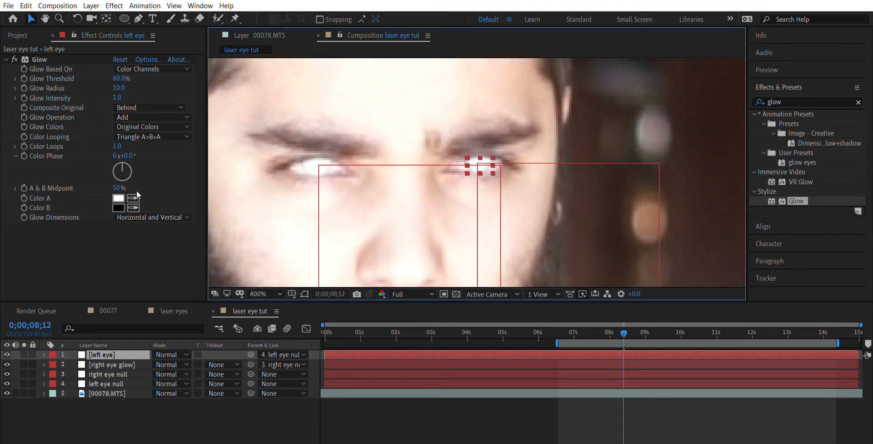
click(157, 123)
click(154, 136)
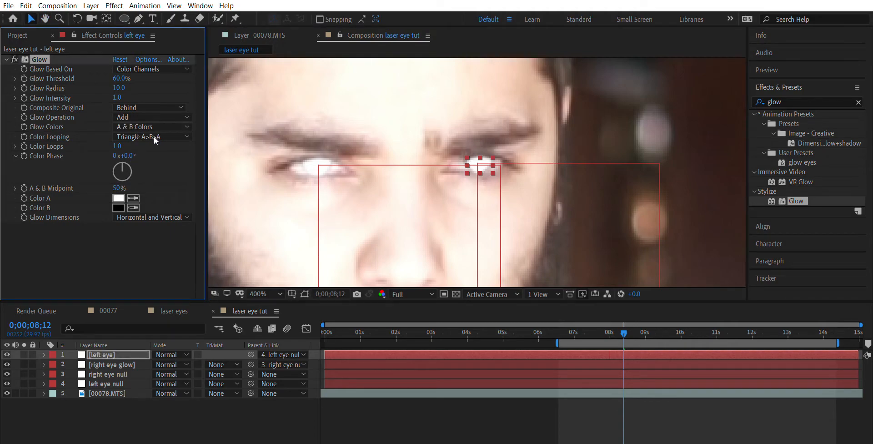
Step: Set Color B of the left eye layer's Glow effect to red
click(116, 198)
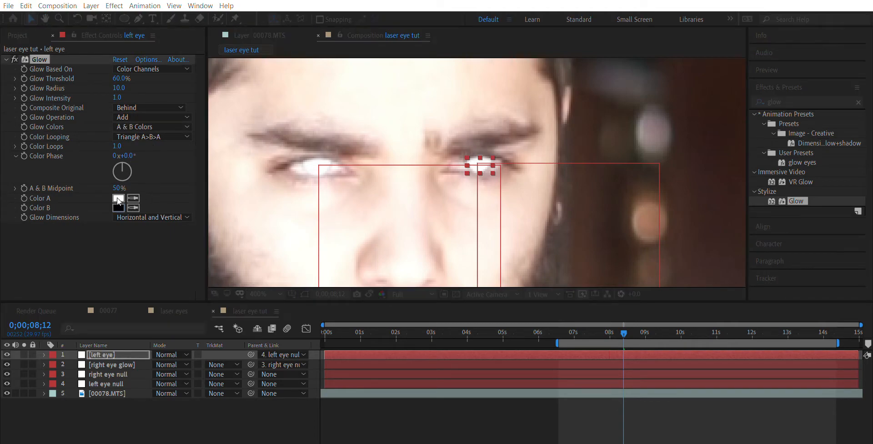
click(357, 222)
click(460, 217)
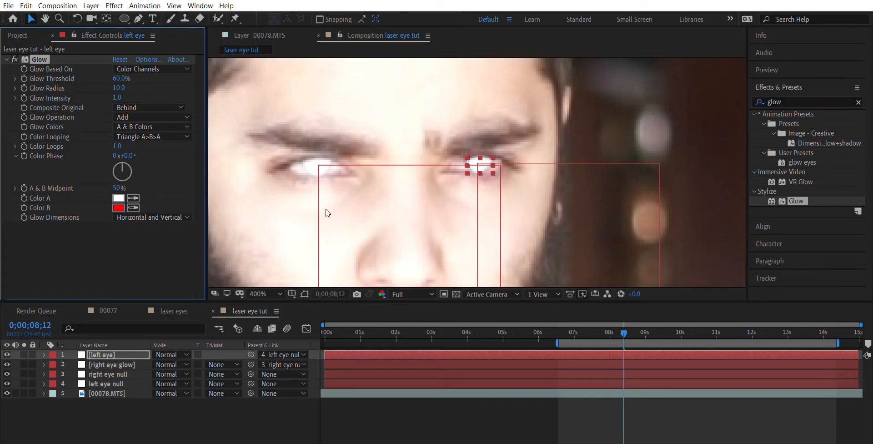
Step: Set the right eye glow layer's Glow effect to A & B Colors with a red Color B, and preview it from 0;00;07;23
click(112, 364)
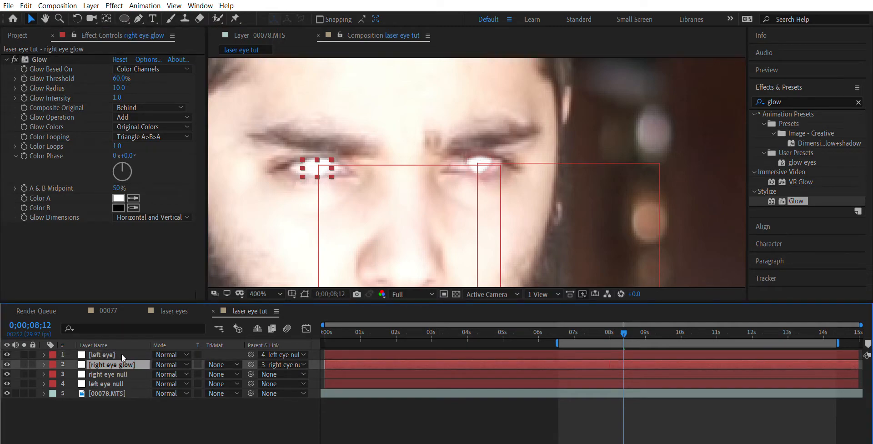
click(140, 142)
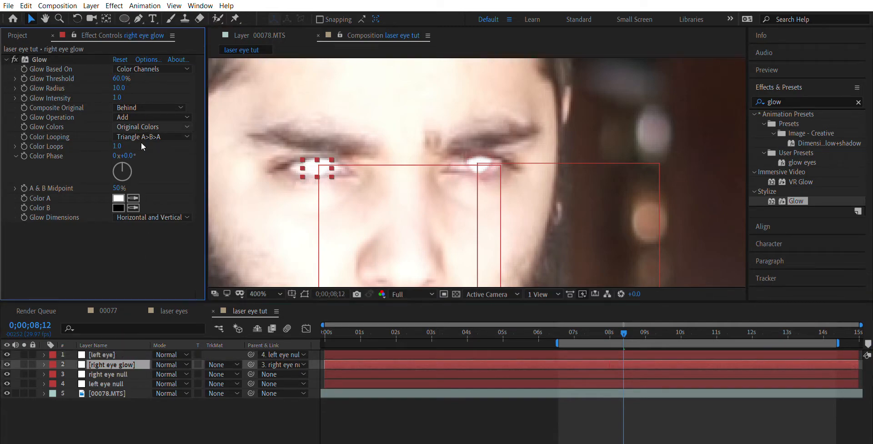
click(141, 142)
click(119, 208)
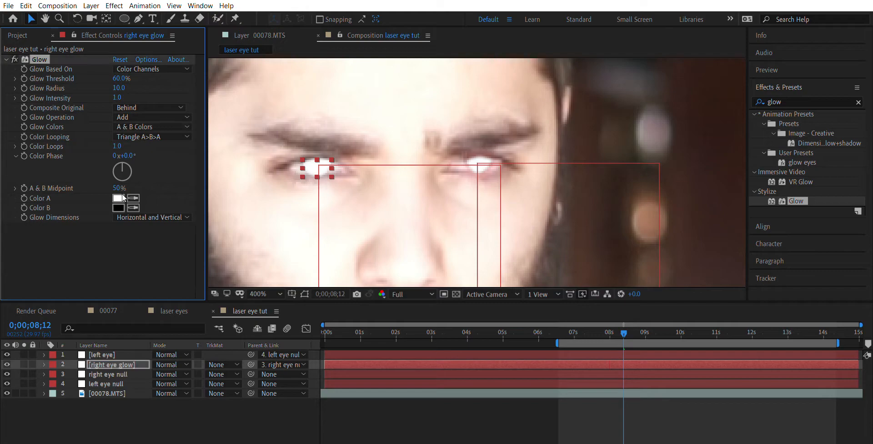
click(350, 224)
click(460, 215)
click(601, 326)
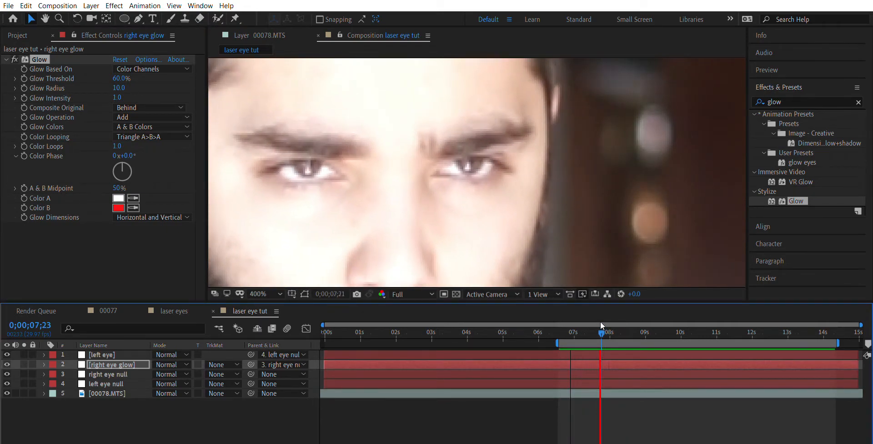
key(space)
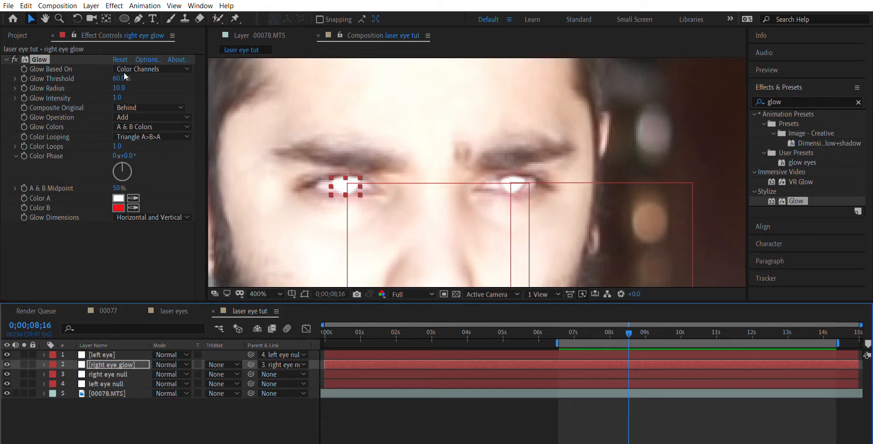
Step: Set Glow Threshold to 0% and Glow Intensity to 1.9 on both eye layers, and preview the glow from 0;00;07;13
drag(119, 79, 5, 81)
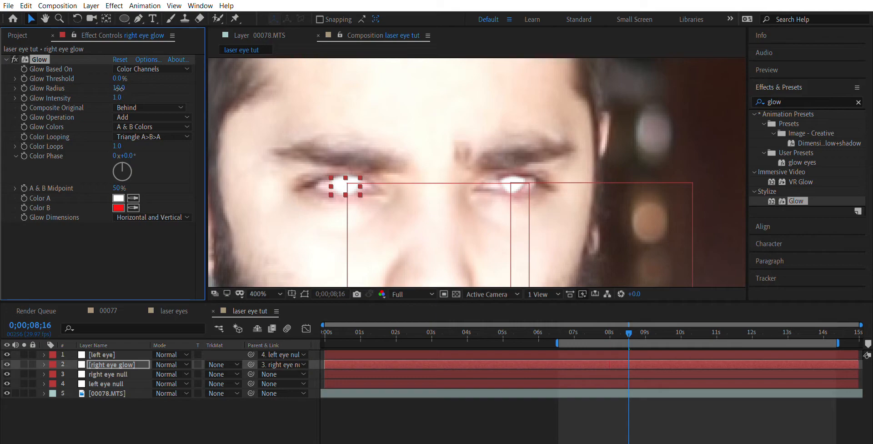
drag(117, 97, 169, 91)
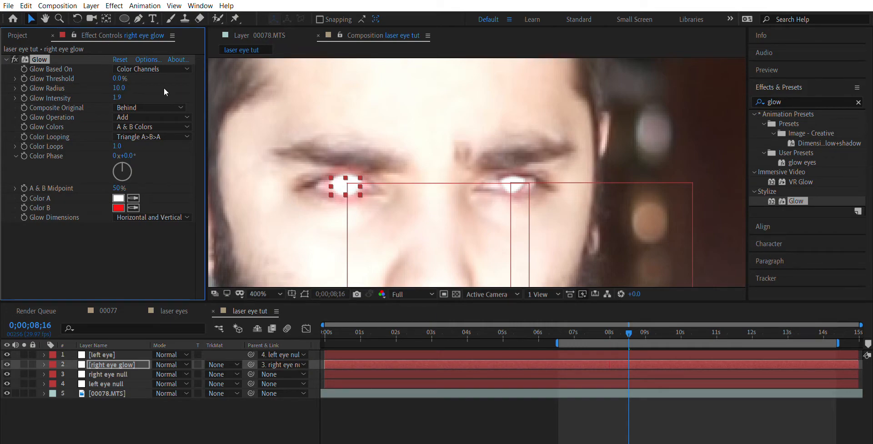
click(100, 354)
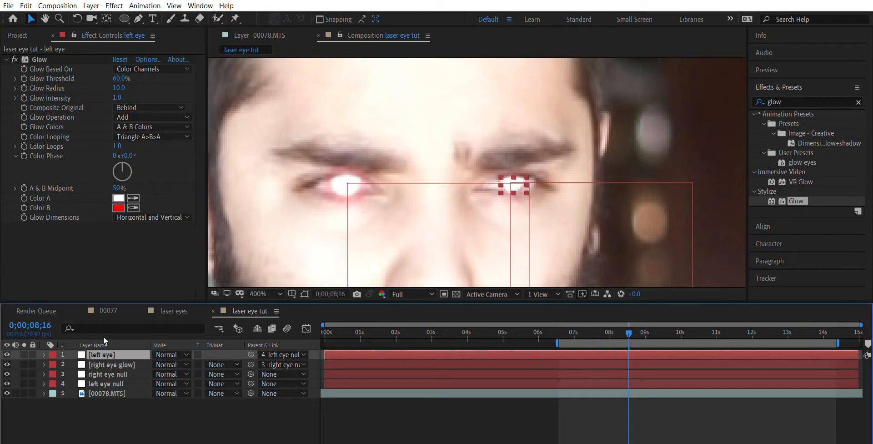
click(118, 95)
text(1.9)
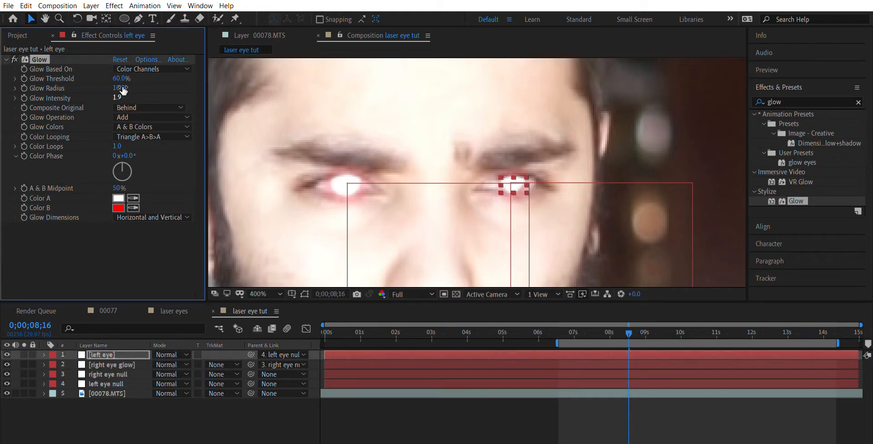
drag(122, 78, 5, 82)
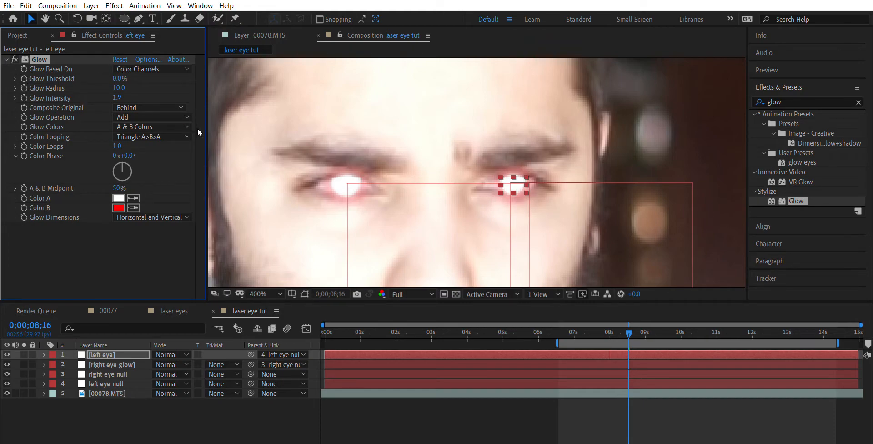
key(space)
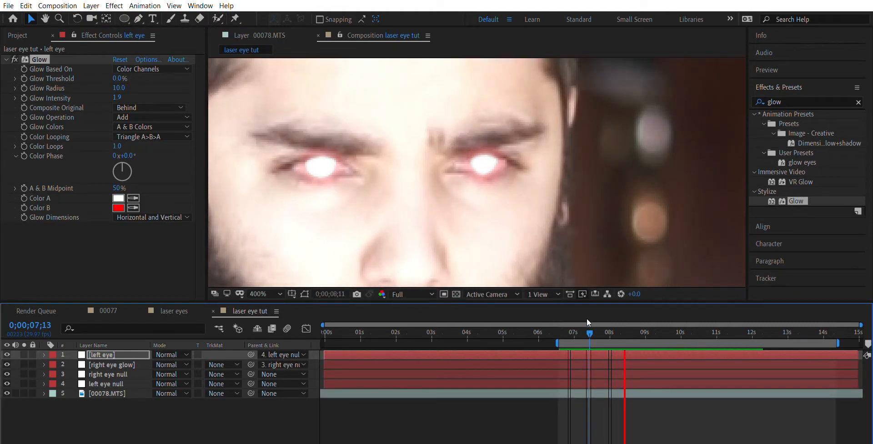
key(space)
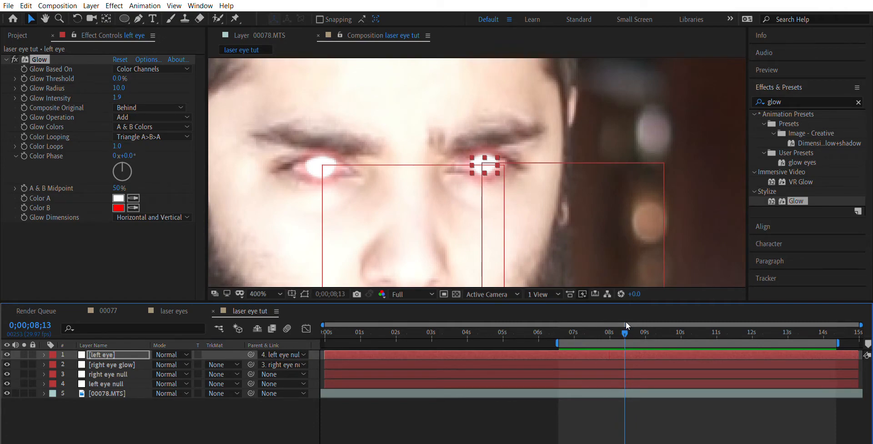
Step: Set Glow Threshold to 74.5% on the left eye layer and 60% on the right eye glow layer
drag(120, 78, 242, 79)
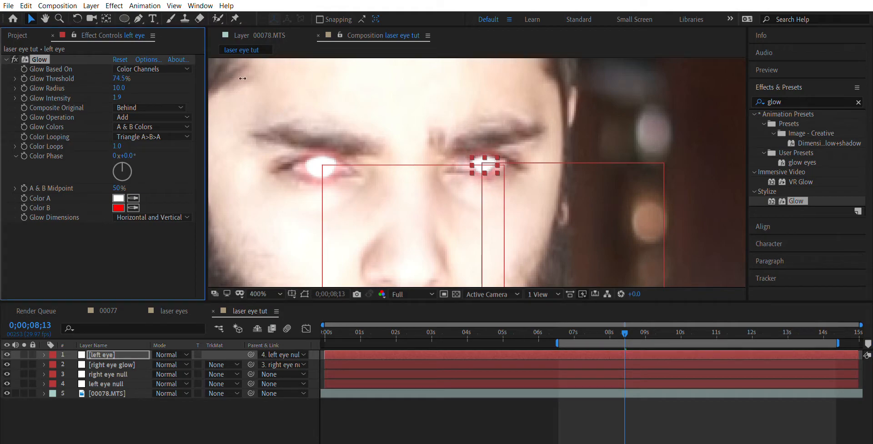
mouse_move(117, 88)
mouse_down()
mouse_move(142, 78)
mouse_move(178, 87)
mouse_move(113, 81)
mouse_up()
click(100, 363)
drag(119, 78, 200, 65)
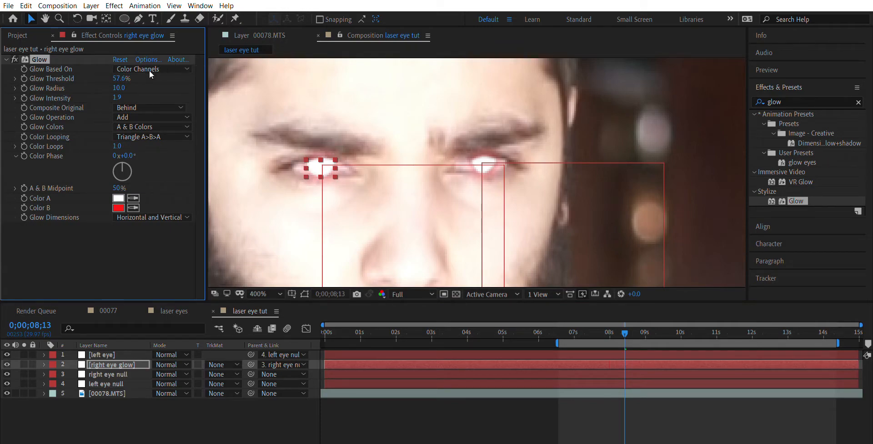
click(123, 77)
text(60)
key(Return)
Step: Fit the whole composition in view and preview the glow from 0;00;08;03
click(280, 294)
click(263, 93)
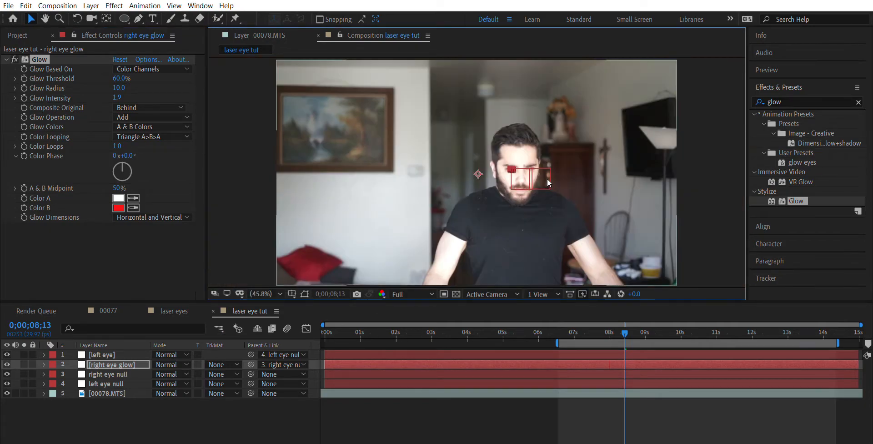
drag(623, 323, 612, 323)
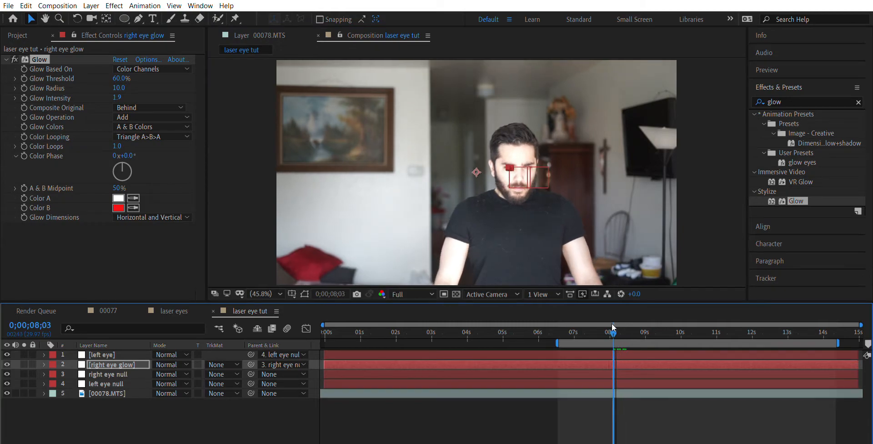
key(space)
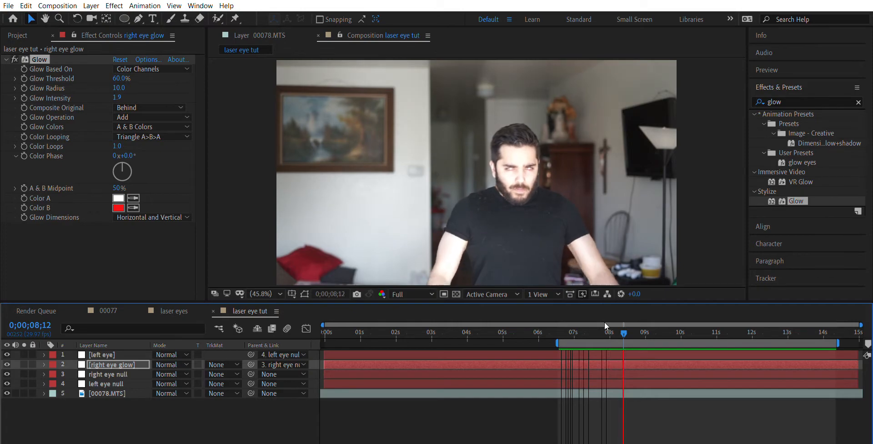
key(space)
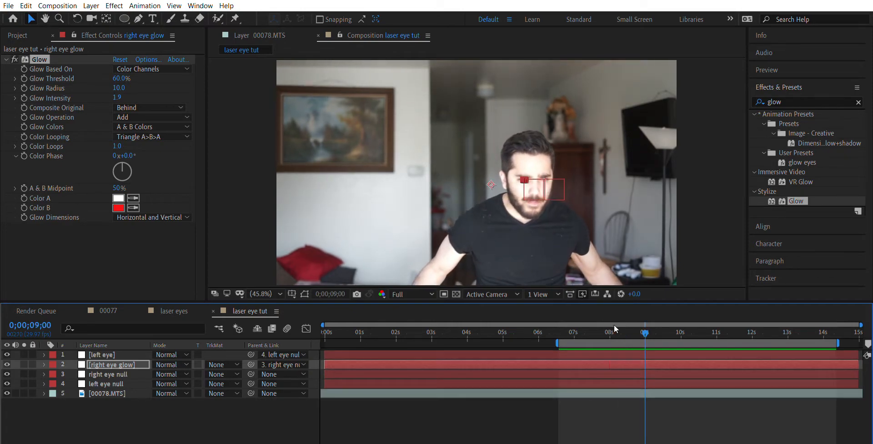
mouse_move(646, 323)
mouse_down()
mouse_move(624, 330)
mouse_move(637, 332)
mouse_up()
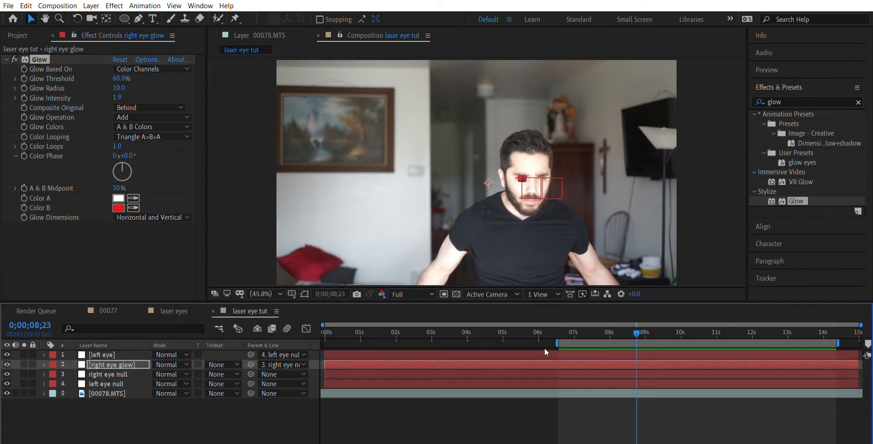
click(82, 393)
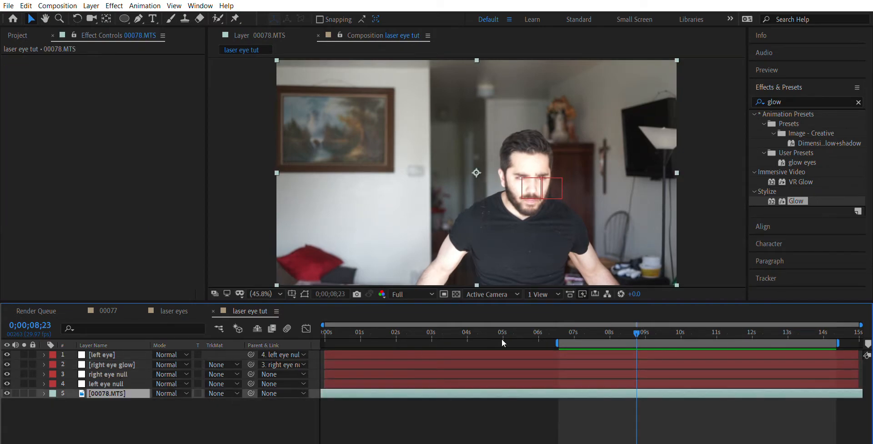
key(ctrl+Up)
key(ctrl+Up)
key(ctrl+Up)
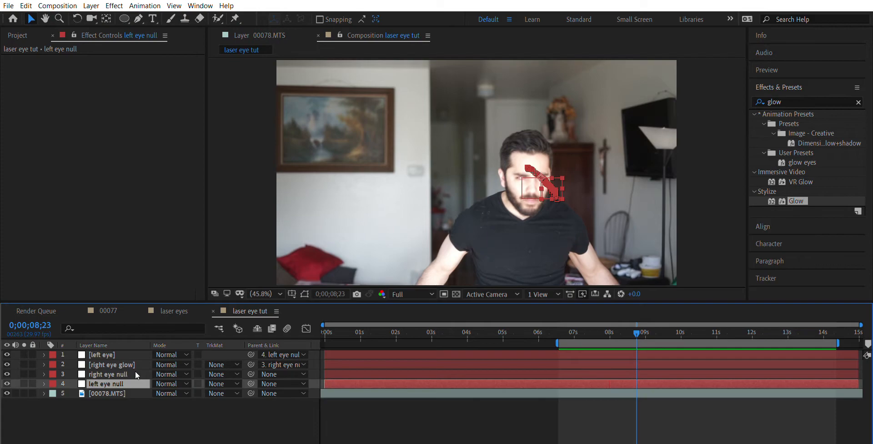
click(126, 353)
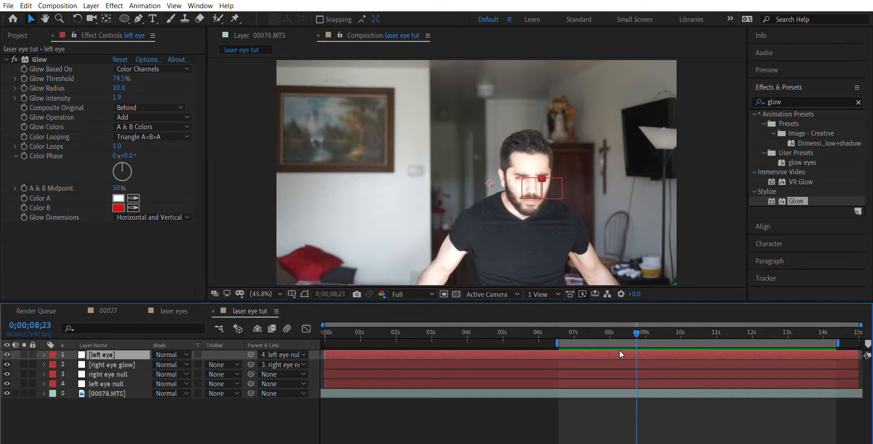
Step: Preview the eye glow again from 0;00;08;13
drag(635, 328, 626, 321)
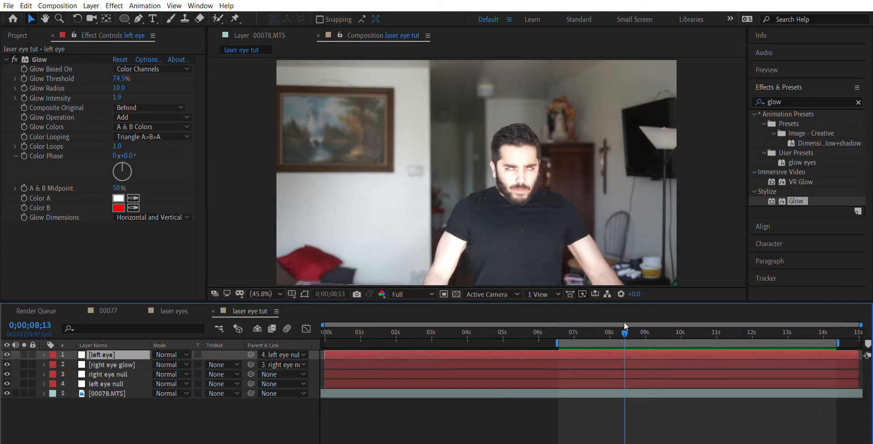
key(space)
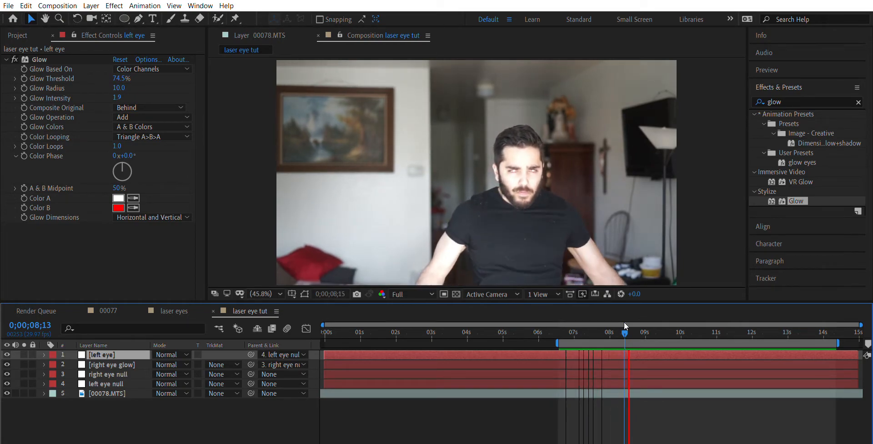
key(space)
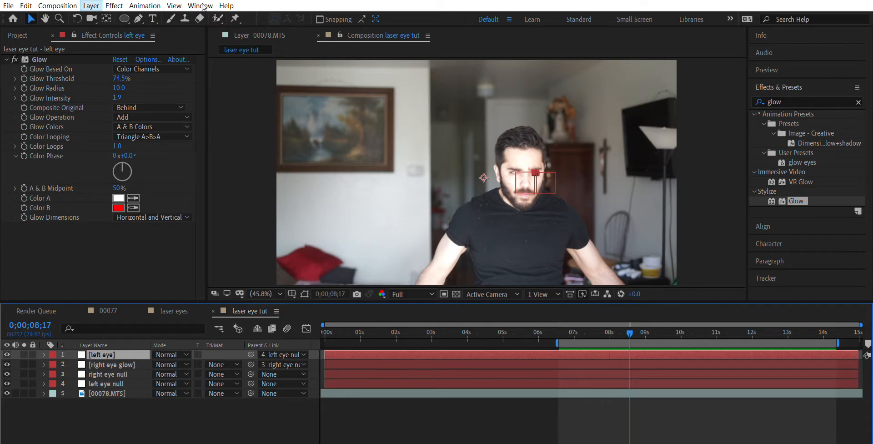
Step: Create a white full-frame solid named eye glow around and hide it so the footage shows
click(275, 17)
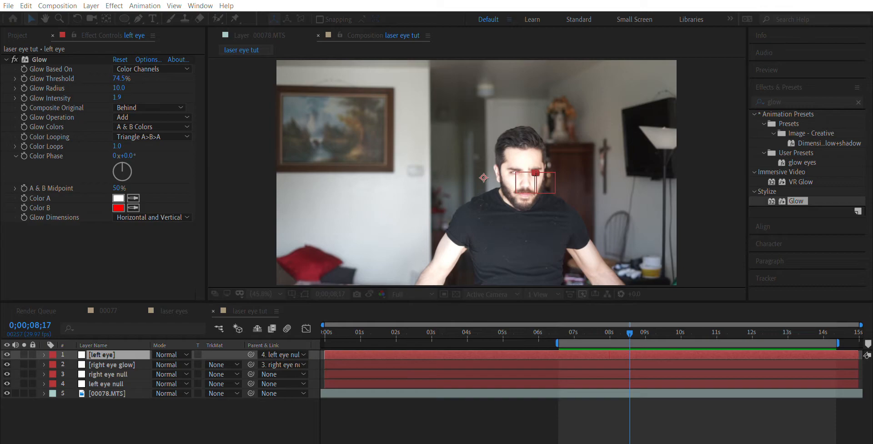
key(Return)
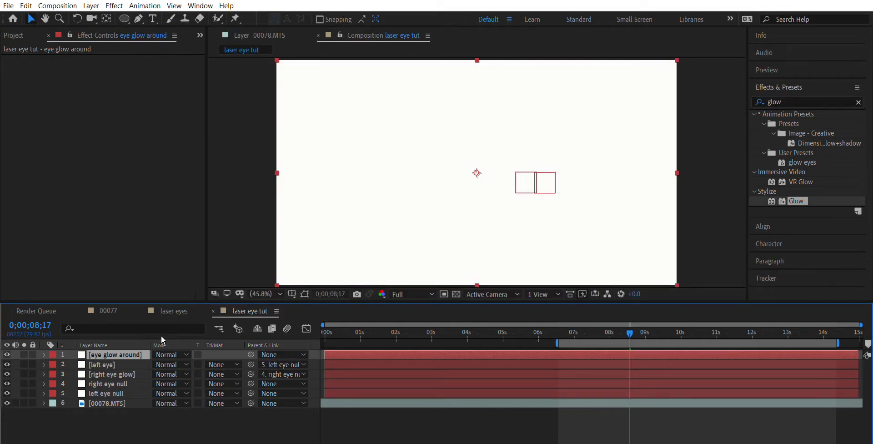
click(7, 354)
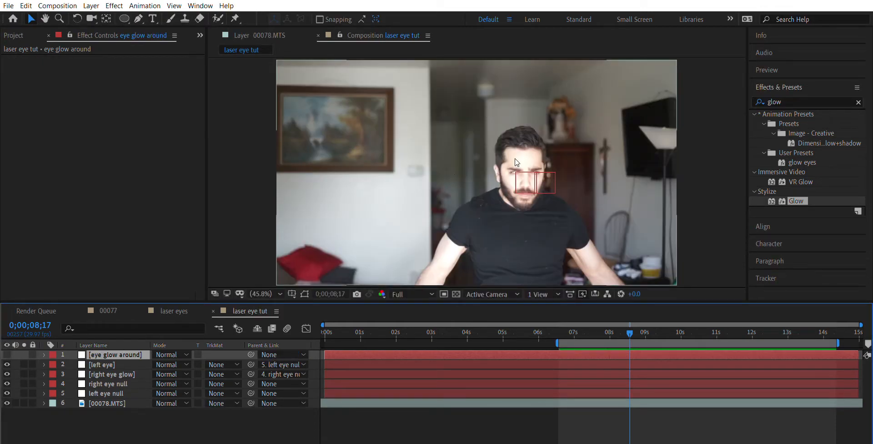
Step: Draw a closed seven-point Pen mask around the right eye on the eye glow around layer
key(g)
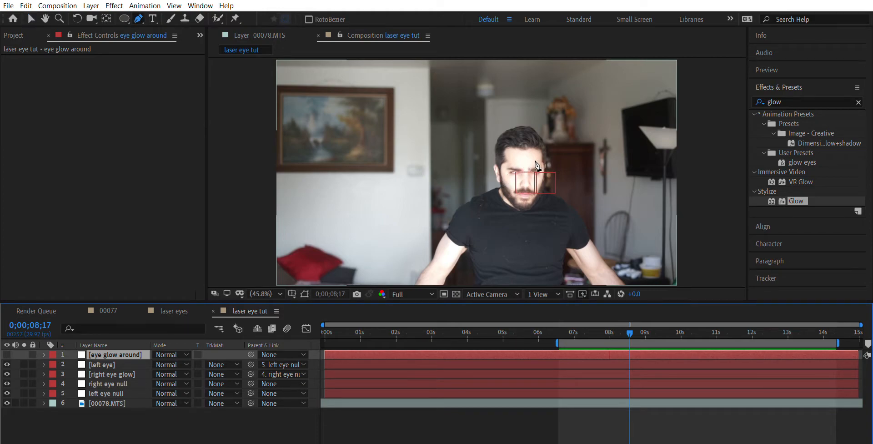
scroll(523, 165, up, 4)
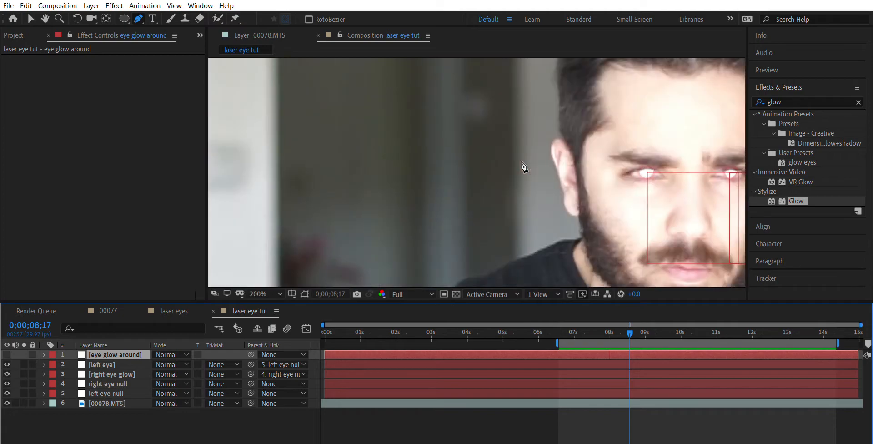
drag(677, 172, 661, 166)
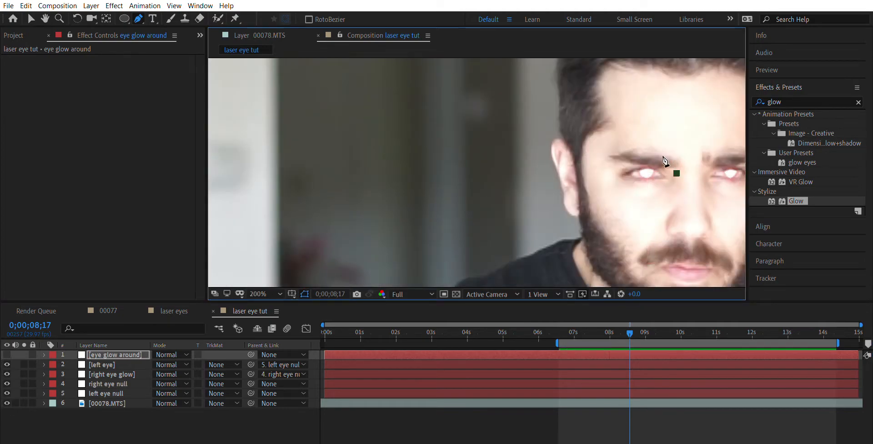
click(631, 164)
click(610, 168)
click(613, 176)
click(634, 184)
drag(659, 181, 667, 183)
click(676, 173)
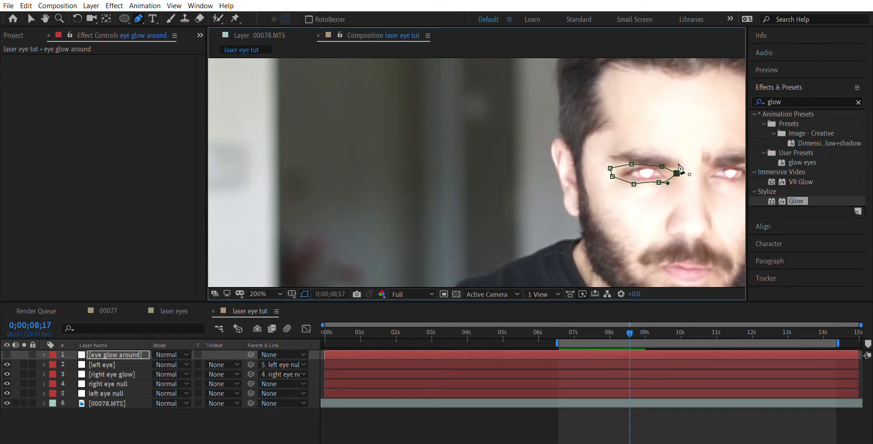
Step: Show the eye glow around layer with an 8-pixel Mask Feather and move it below the right eye glow layer
click(7, 354)
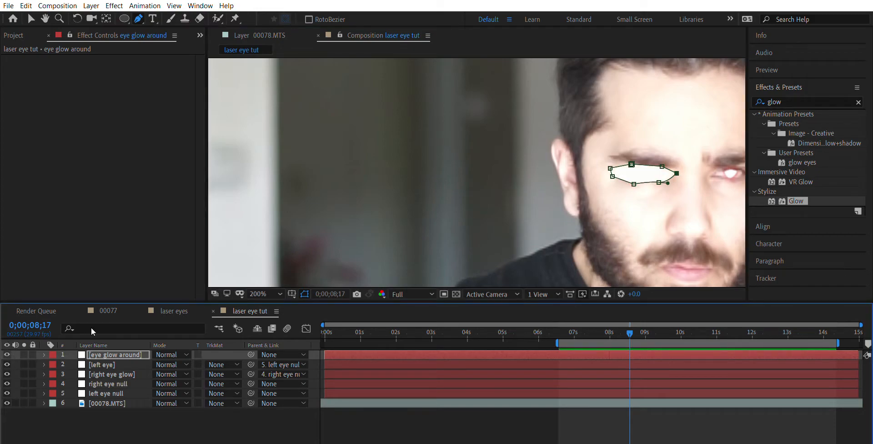
key(f)
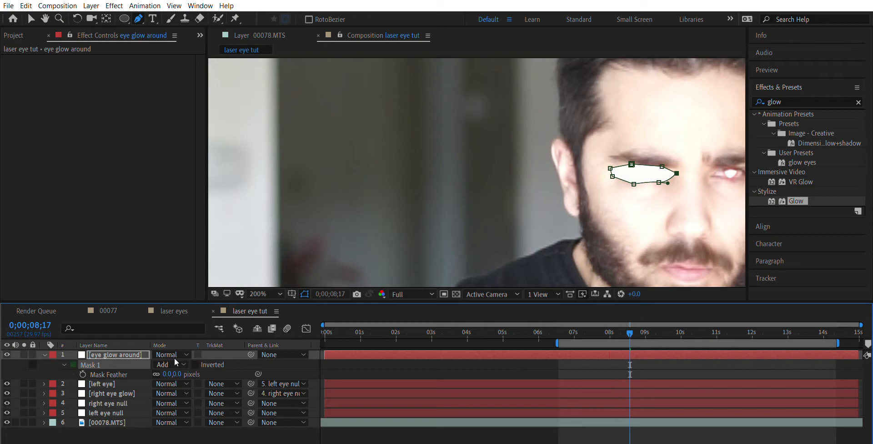
mouse_move(182, 373)
mouse_down()
mouse_move(191, 362)
mouse_move(182, 365)
mouse_up()
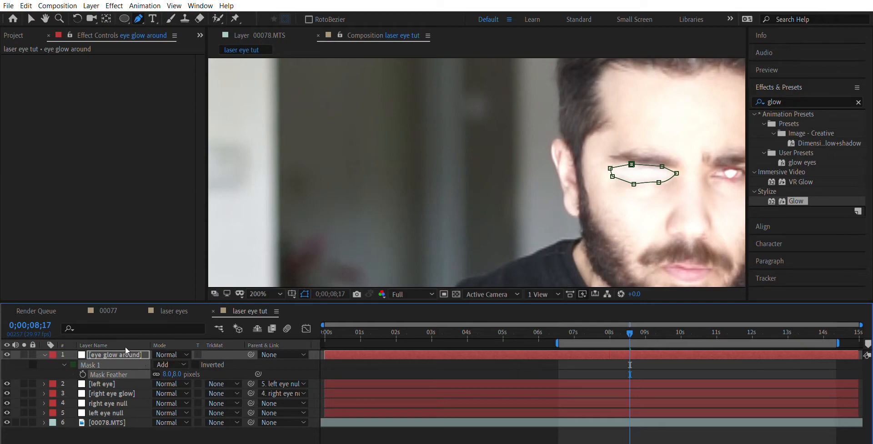
drag(125, 350, 122, 383)
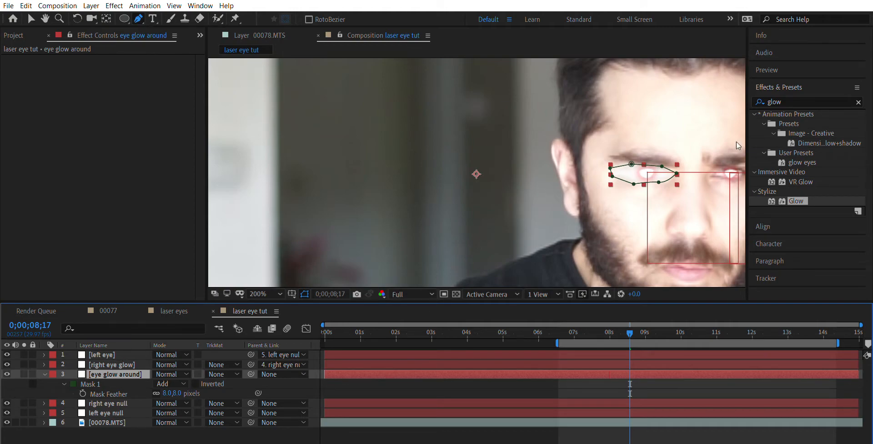
Step: Undo the layer reordering and mask feathering, and delete the eye glow around layer
key(ctrl+z)
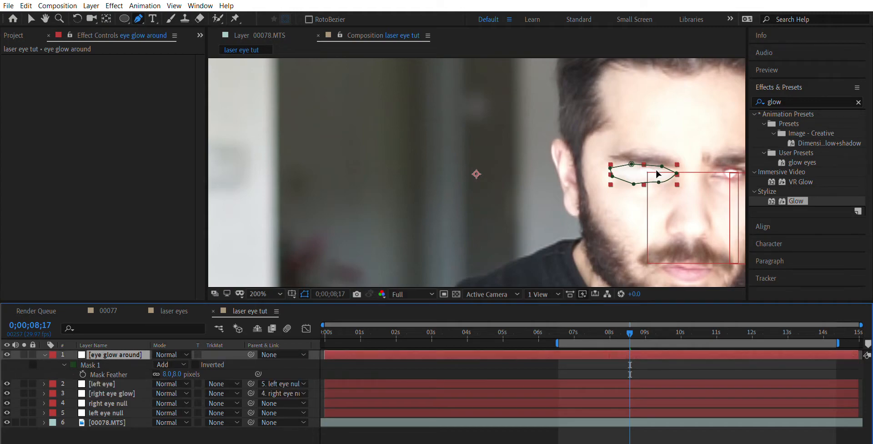
key(ctrl+z)
key(ctrl+z)
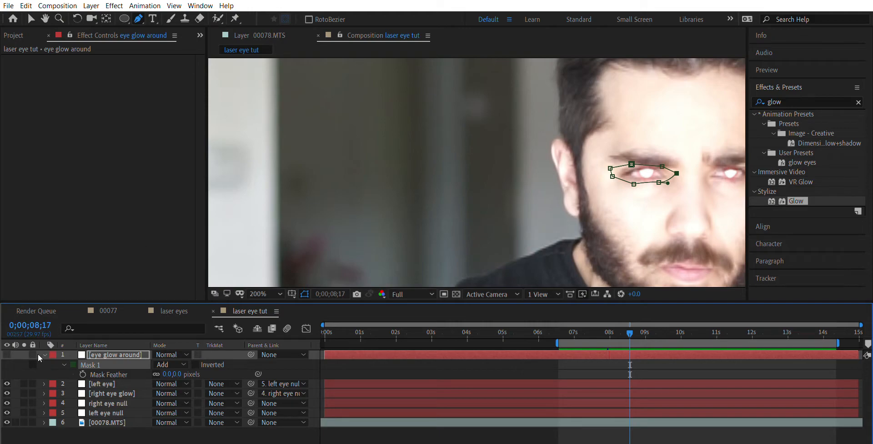
key(f)
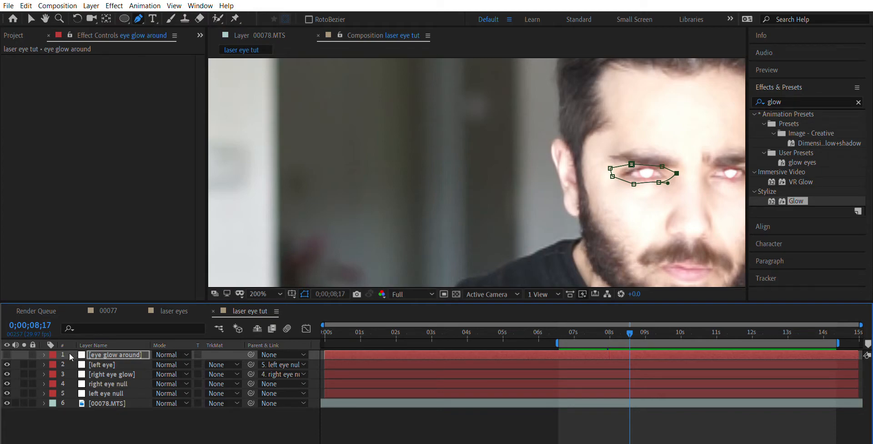
click(94, 352)
key(Delete)
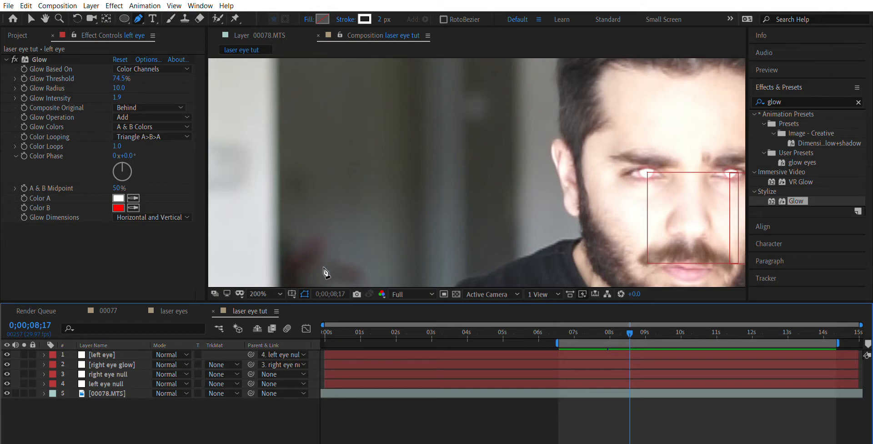
Step: Fit the composition in view and find the Video Copilot Saber effect by searching for saber
key(shift+slash)
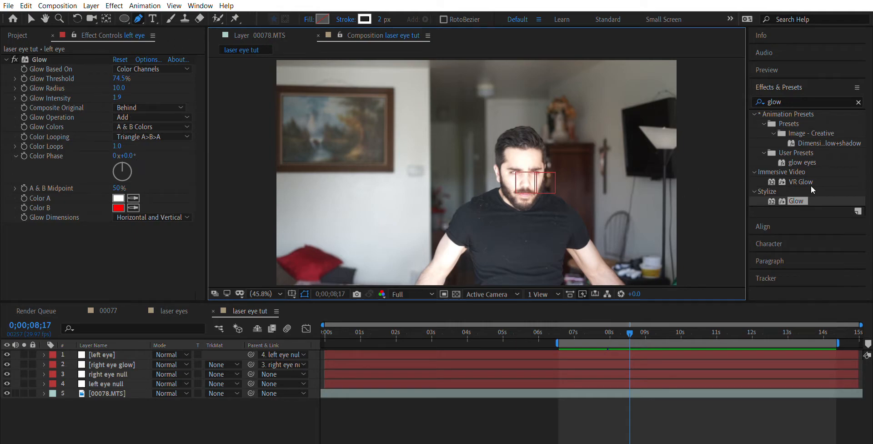
click(858, 102)
click(826, 98)
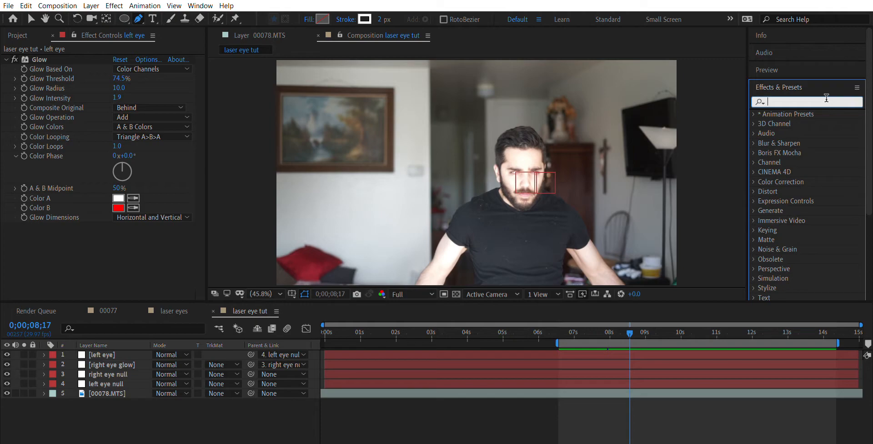
text(saber)
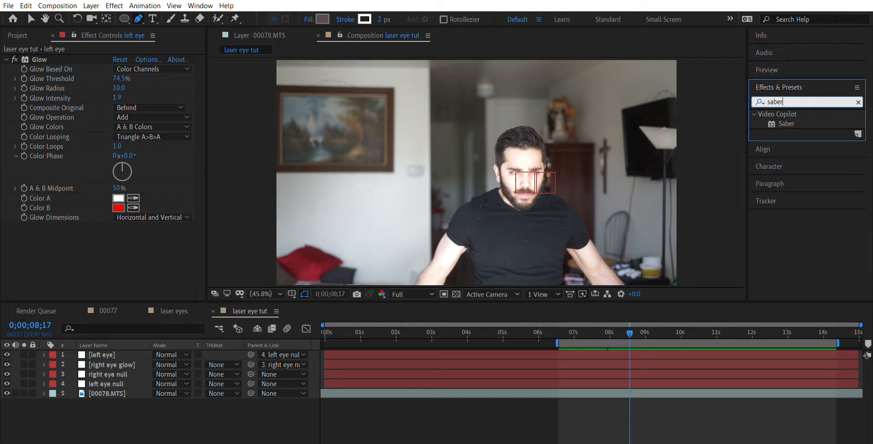
click(828, 121)
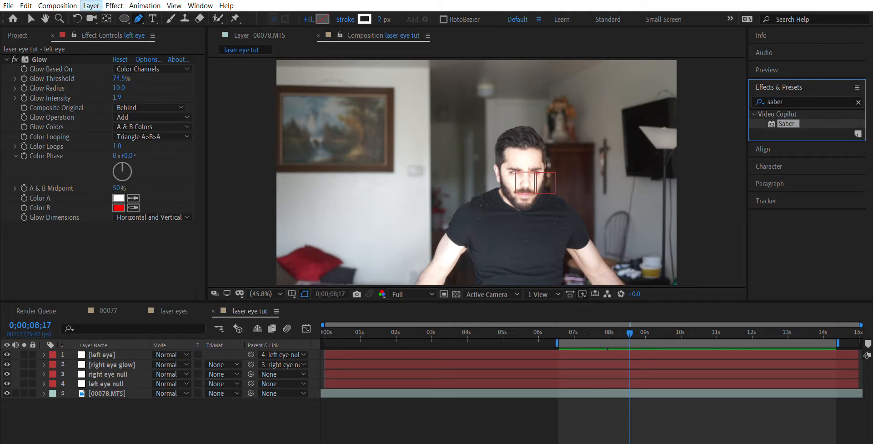
Step: Create a black full-frame solid named right eye laser and apply the Saber effect to it
click(94, 411)
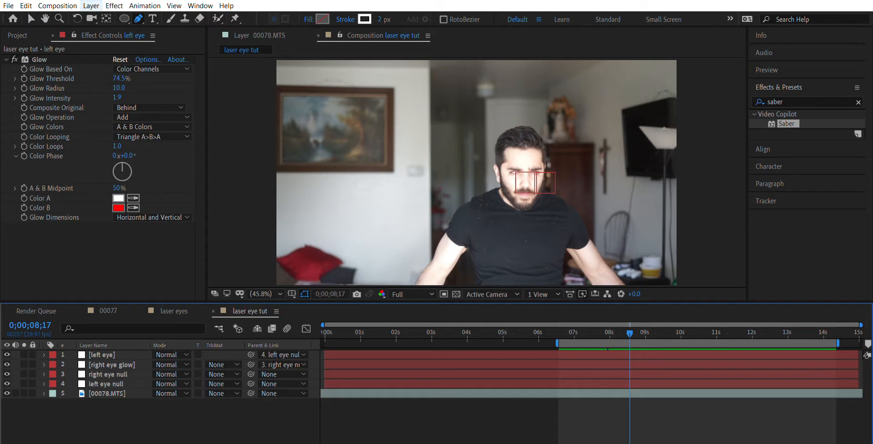
click(269, 17)
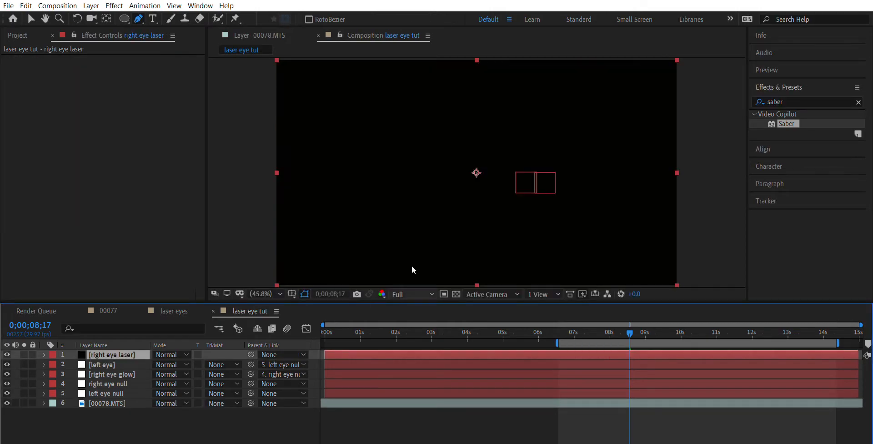
drag(787, 124, 113, 343)
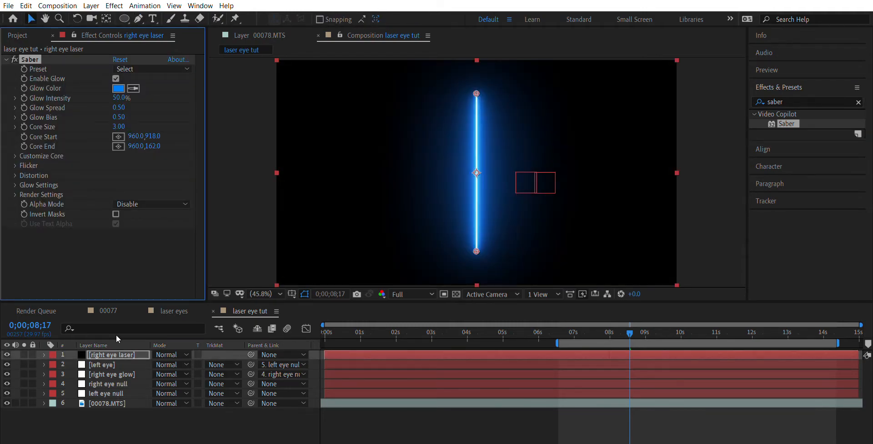
Step: Try the Energy, Electric and Kryptonite presets on the right eye laser's Saber effect, and undo the latest preset changes
click(177, 69)
click(172, 78)
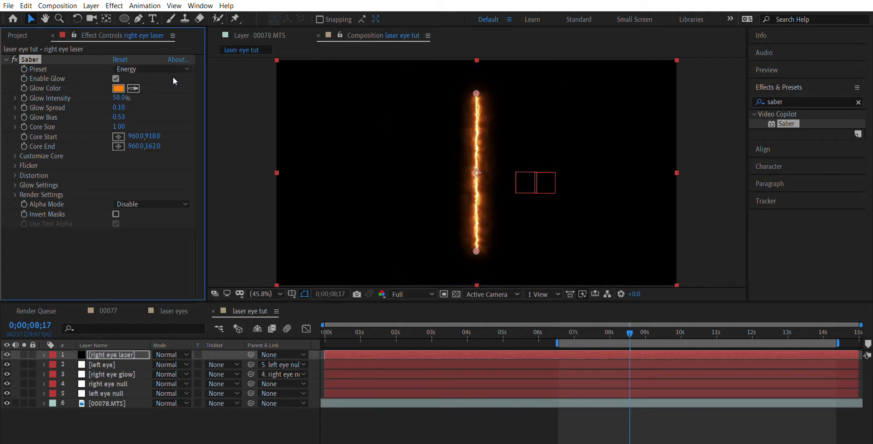
click(181, 68)
click(153, 171)
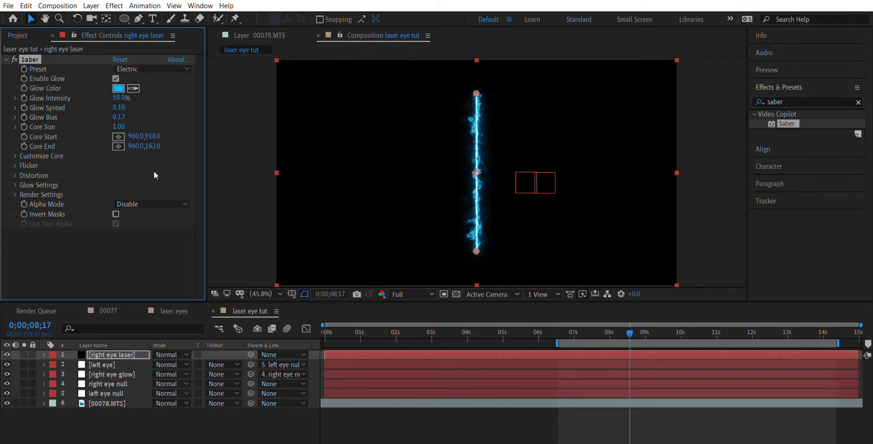
click(185, 68)
click(162, 241)
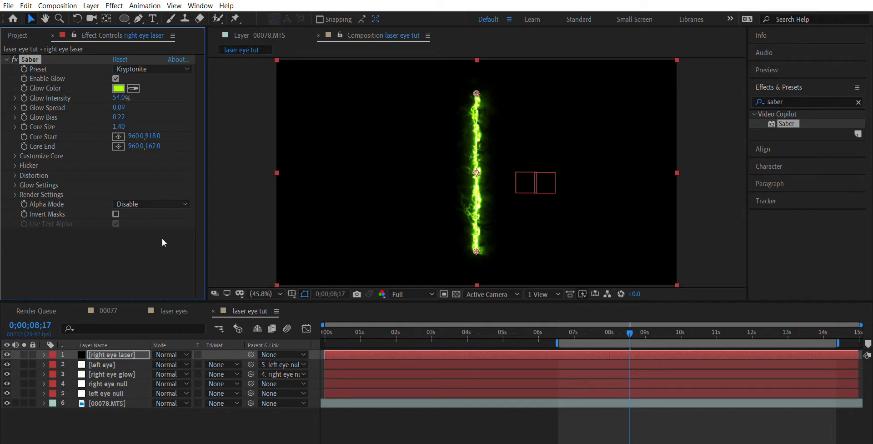
key(ctrl+z)
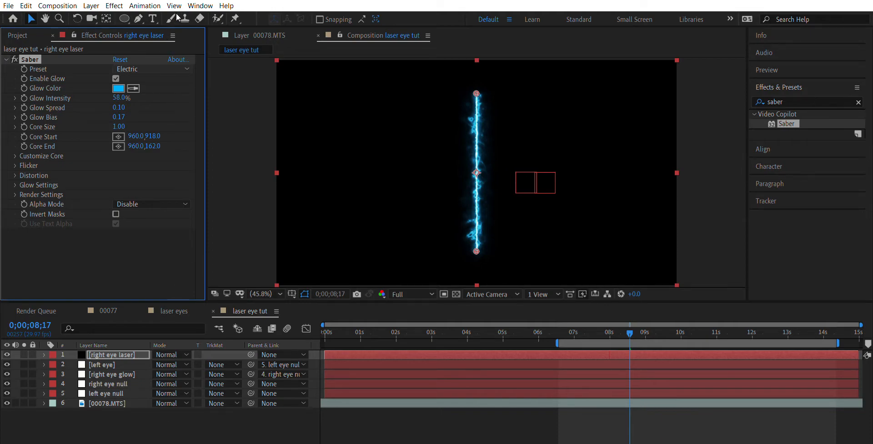
key(ctrl+z)
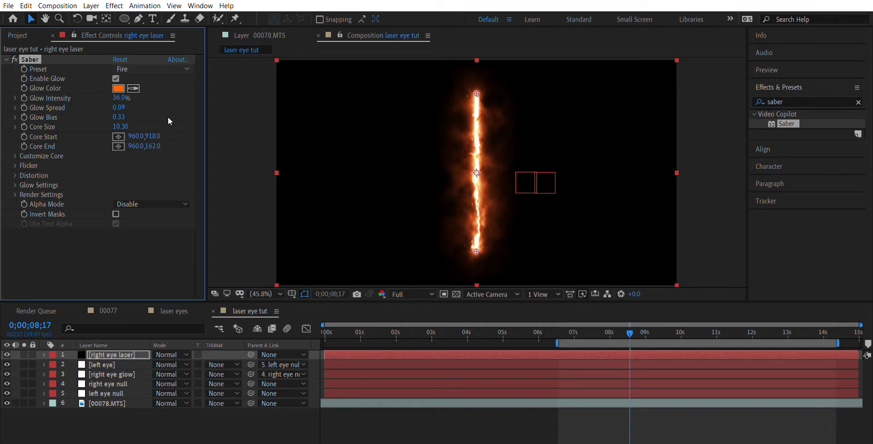
Step: Compare the Firestorm and Burning presets on the Saber effect, and settle on the Fire preset
click(175, 91)
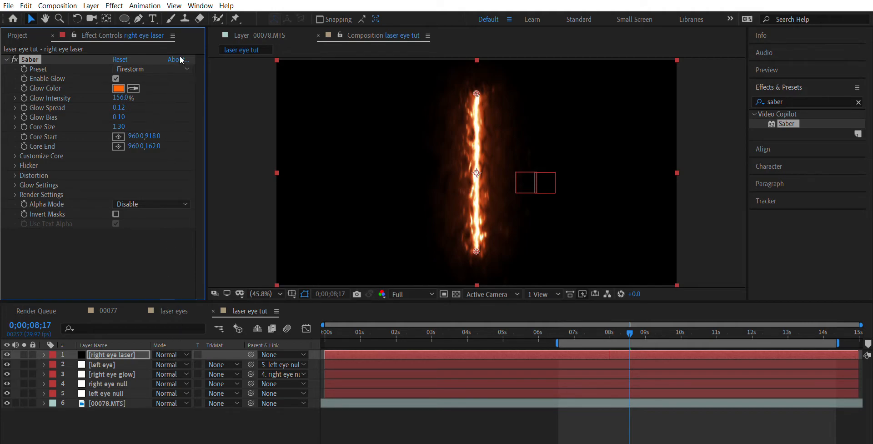
click(168, 17)
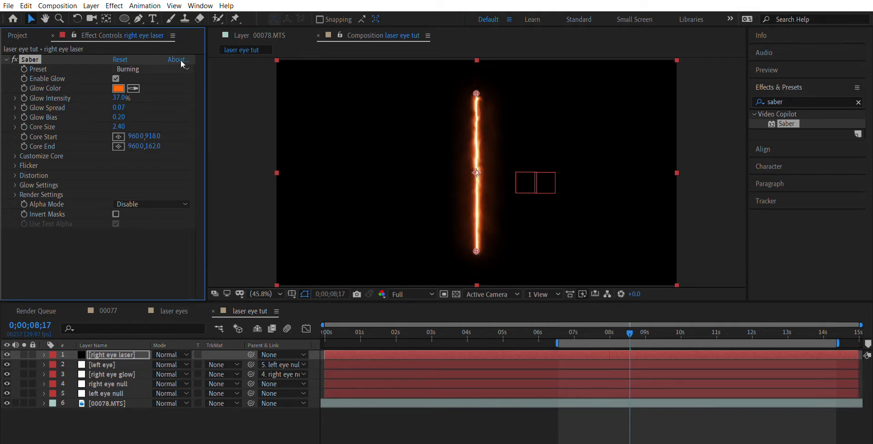
click(174, 80)
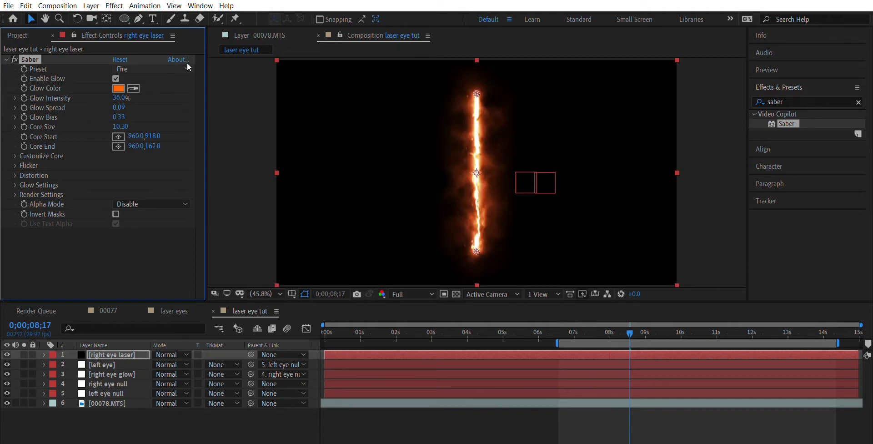
click(178, 94)
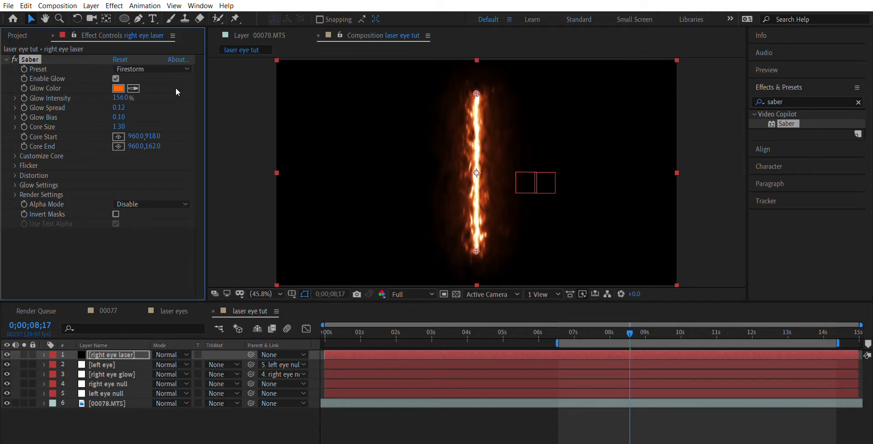
click(180, 20)
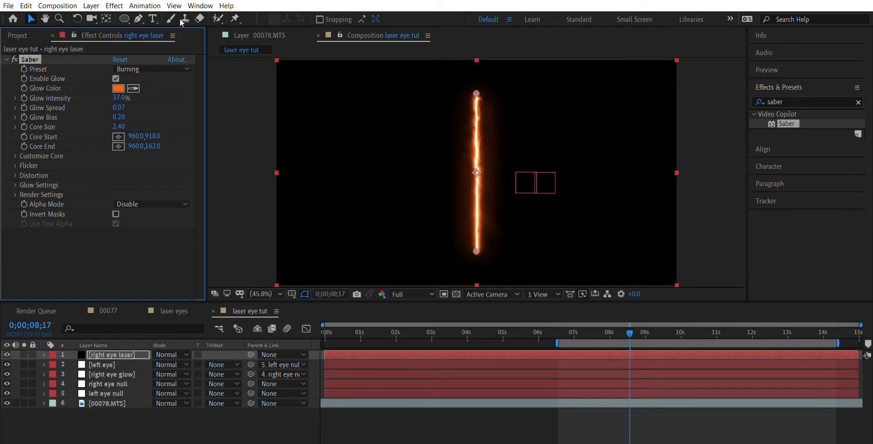
click(179, 68)
click(175, 78)
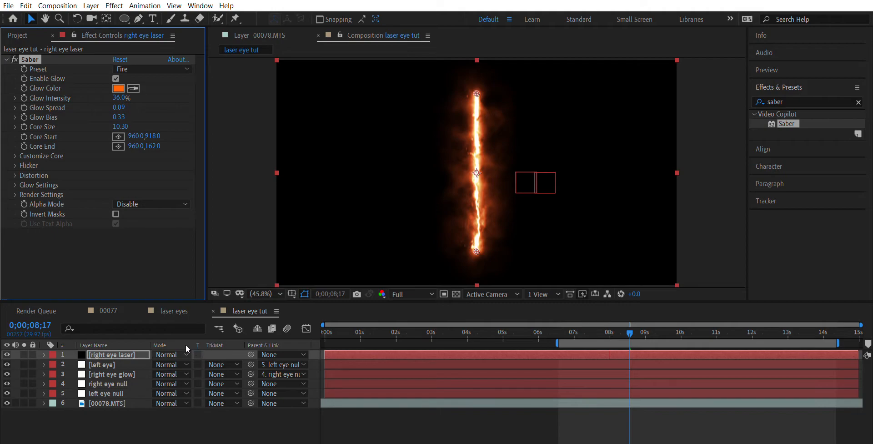
Step: Undo the accidental duplication of the Saber effect, and set the right eye laser layer's blending mode to Screen
key(ctrl+d)
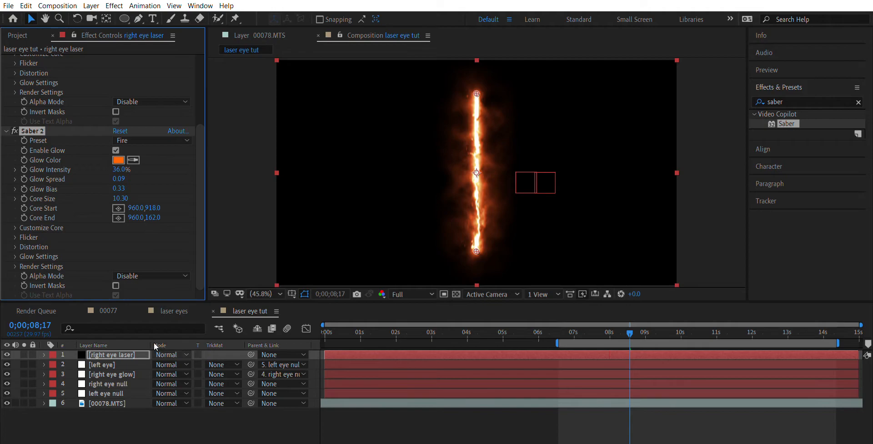
key(ctrl+z)
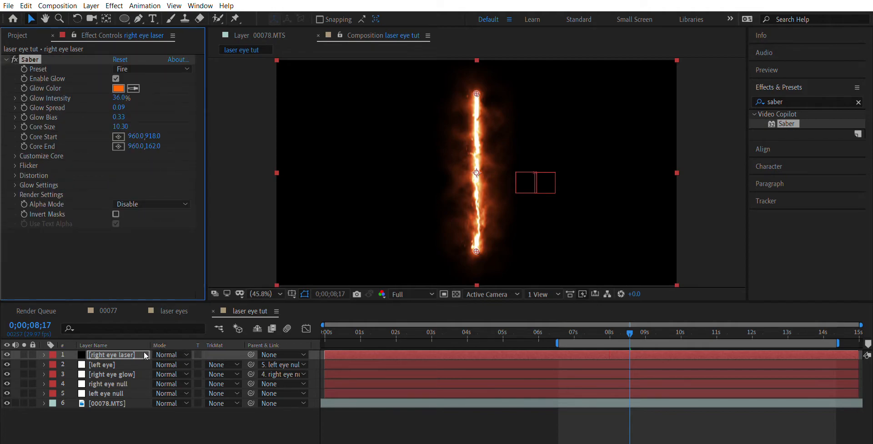
click(132, 344)
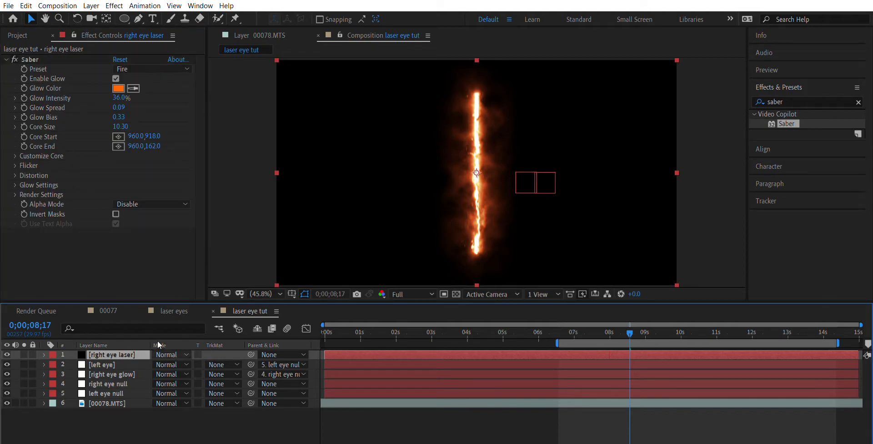
right_click(187, 343)
click(200, 162)
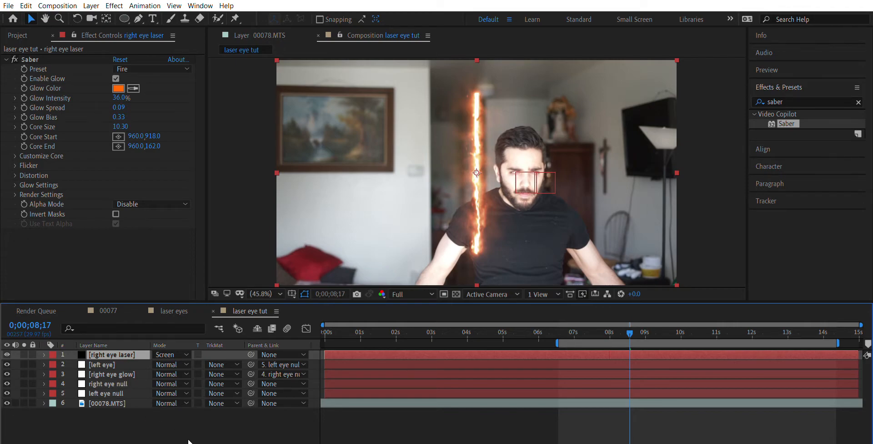
Step: Toggle the timeline columns between layer switches and blending modes, ending with the blending modes shown
key(F4)
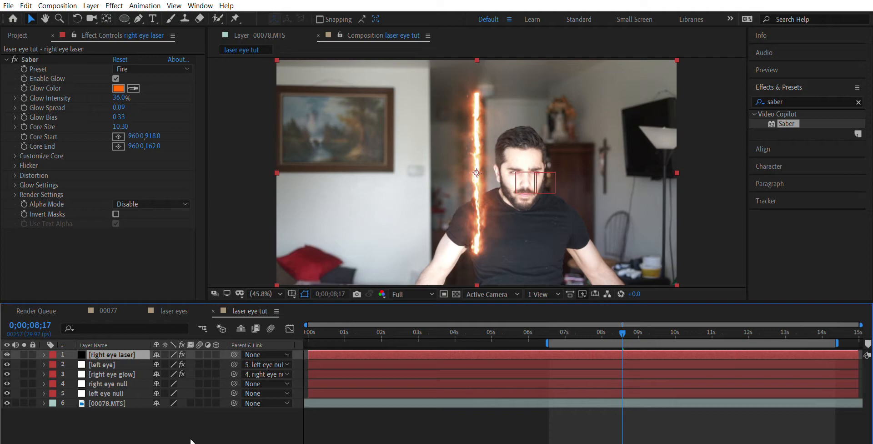
key(F4)
key(F4)
key(F4)
key(F4)
click(184, 440)
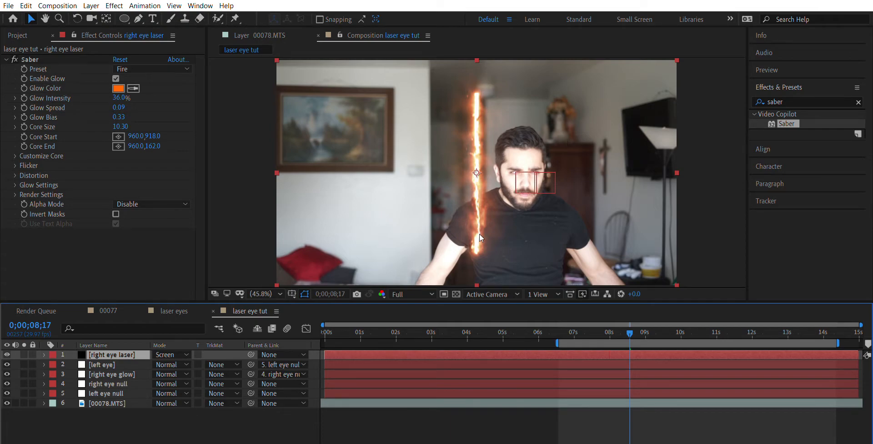
Step: Move the right eye laser beam beside the man's face and step through neighbouring frames to check it against his head movement
drag(479, 234, 566, 249)
key(ctrl+z)
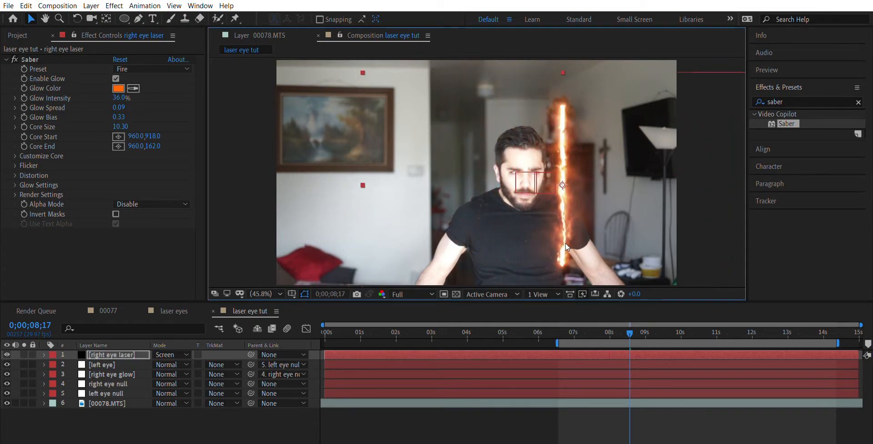
key(Page_Down)
key(Page_Down)
key(Page_Down)
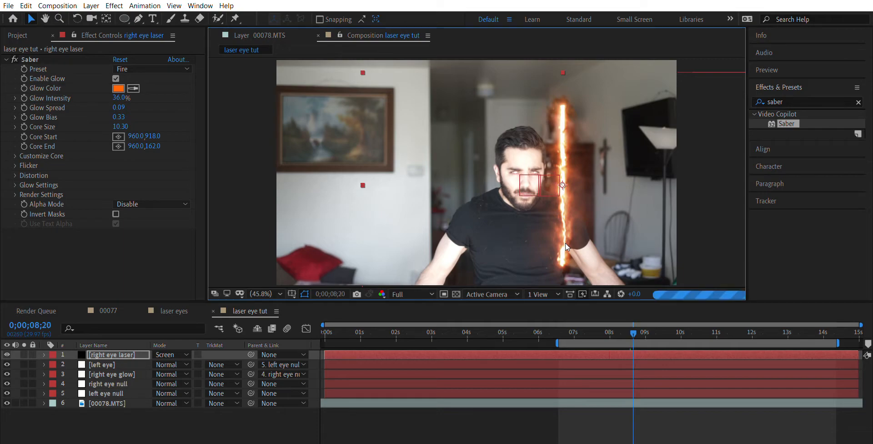
key(Page_Up)
key(Page_Up)
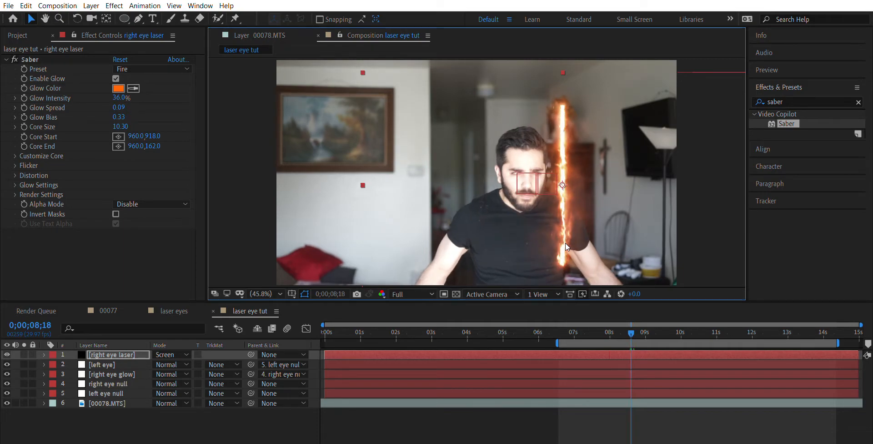
key(Page_Up)
key(Page_Up)
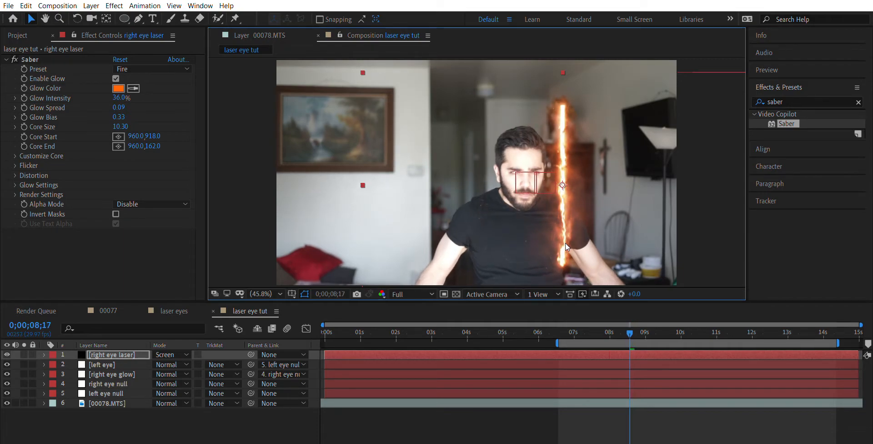
key(Page_Down)
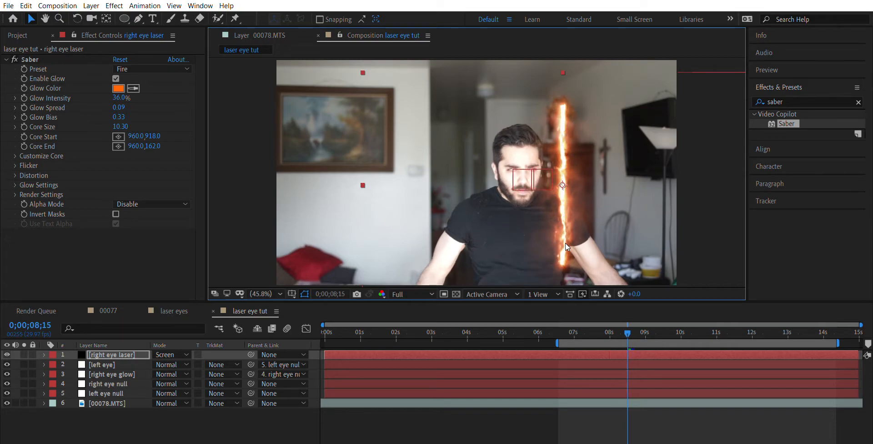
key(Page_Down)
key(Page_Down)
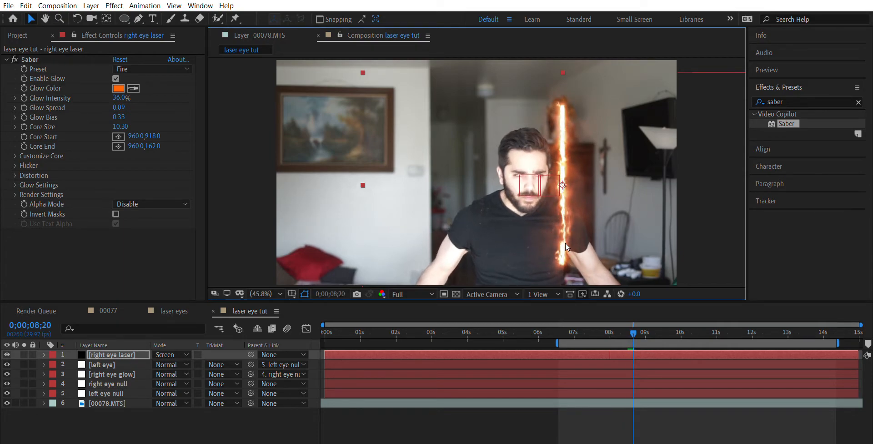
key(Page_Up)
key(Page_Up)
key(Page_Down)
key(Page_Down)
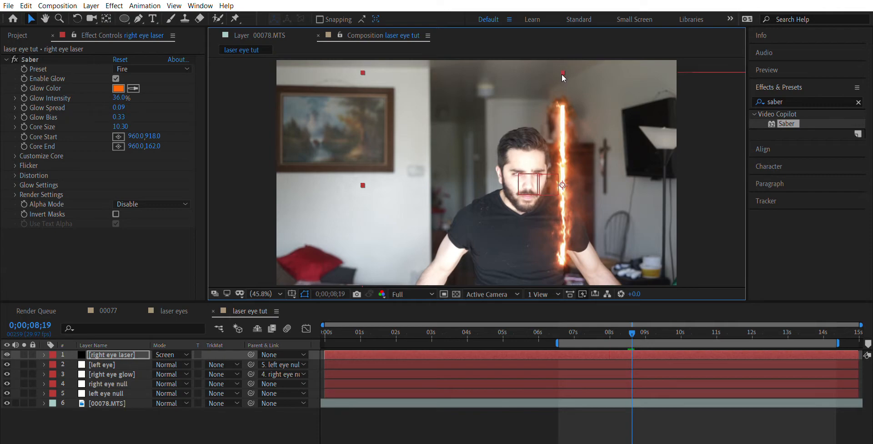
Step: Preview the laser over the moving footage, and place the playhead at 0;00;08;19
click(623, 326)
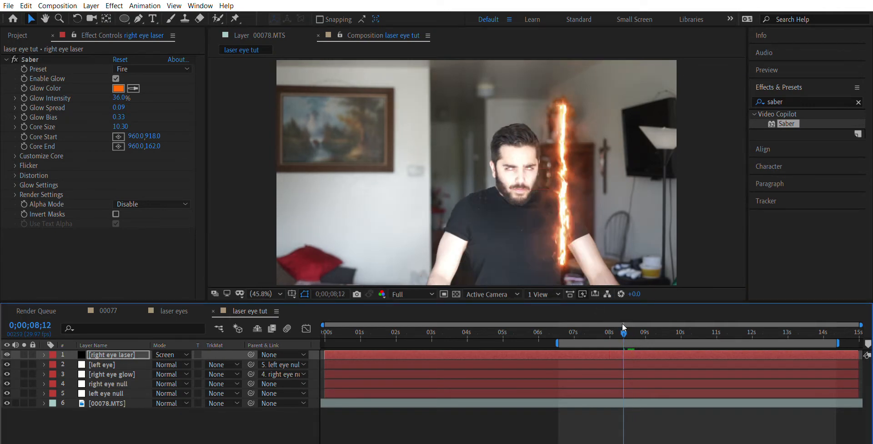
key(space)
key(space)
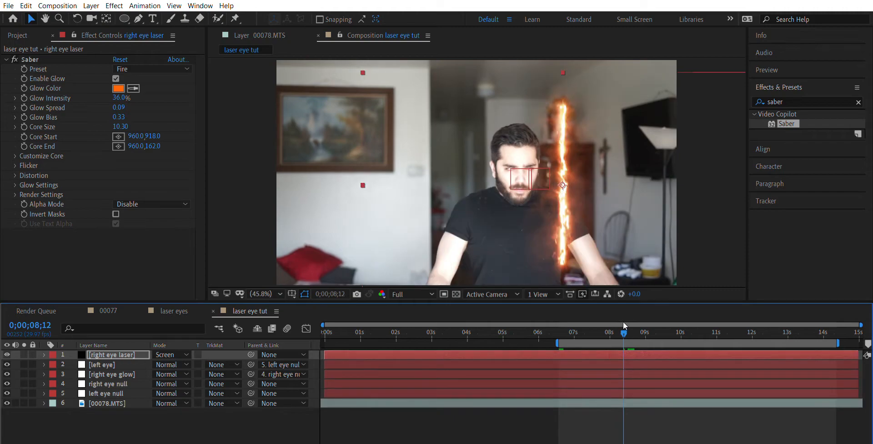
key(space)
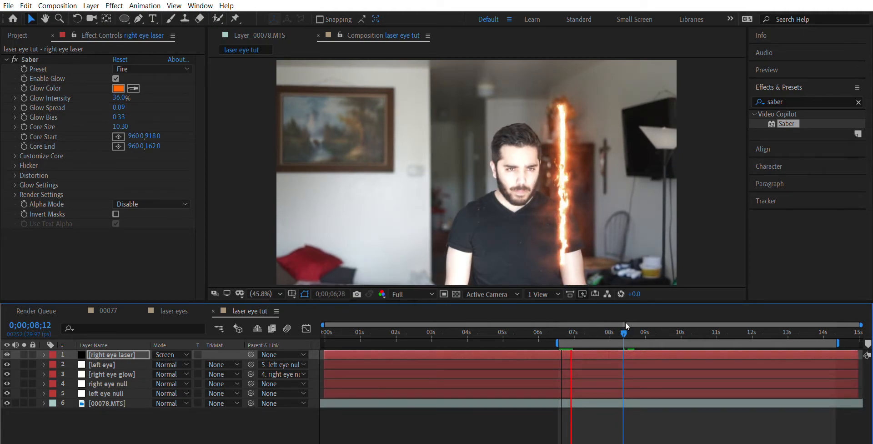
mouse_move(624, 332)
mouse_down()
mouse_move(607, 325)
mouse_move(633, 320)
mouse_up()
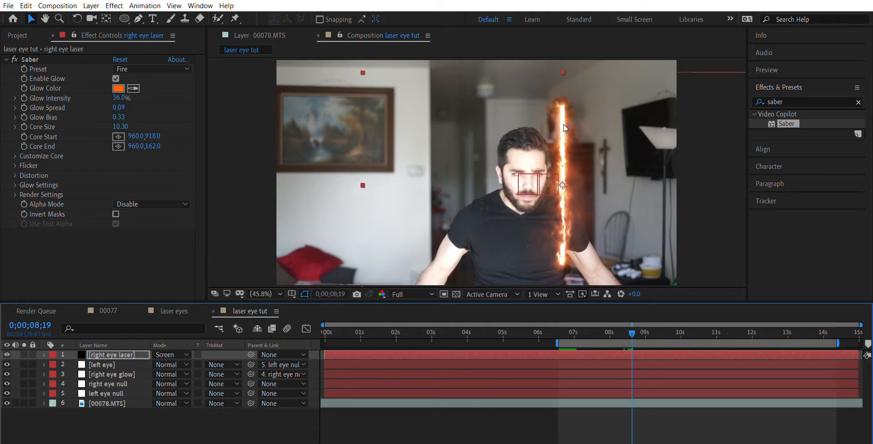
Step: Rotate the right eye laser to nearly horizontal and position it so the beam starts at the eye and extends past the frame edge
drag(564, 125, 519, 126)
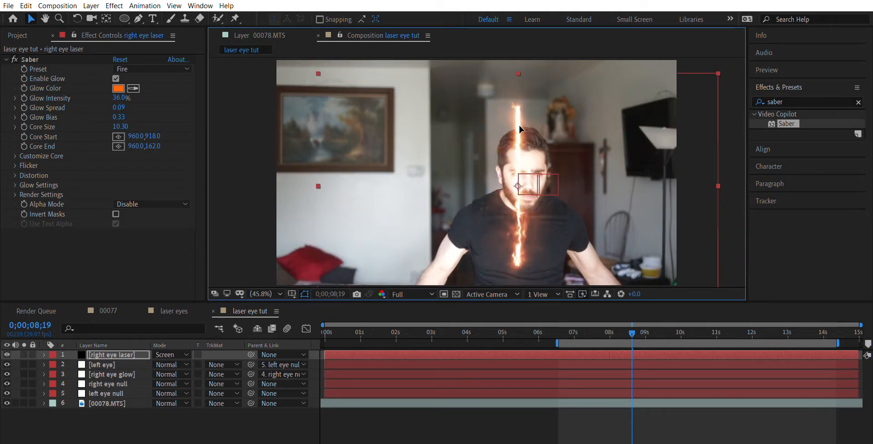
click(209, 441)
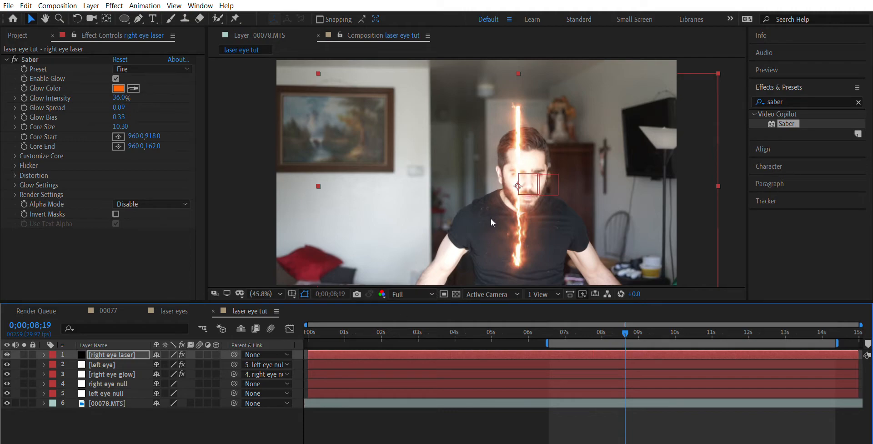
key(w)
drag(504, 236, 618, 195)
key(v)
drag(501, 206, 583, 200)
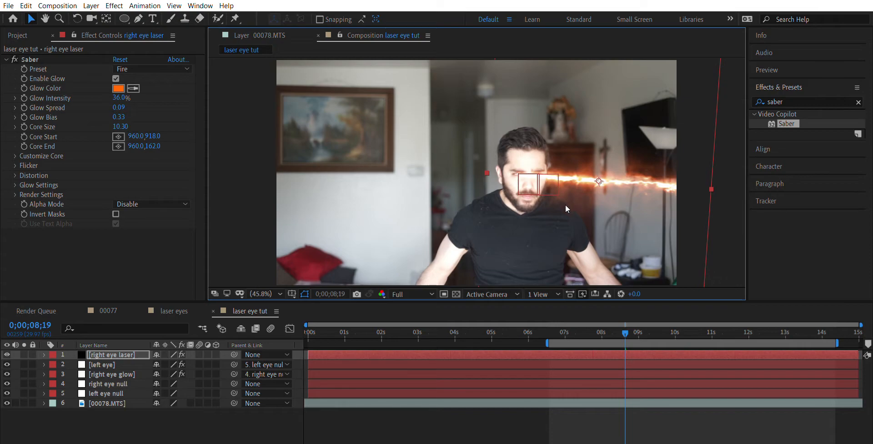
mouse_move(587, 168)
mouse_down()
mouse_move(584, 179)
mouse_move(585, 168)
mouse_up()
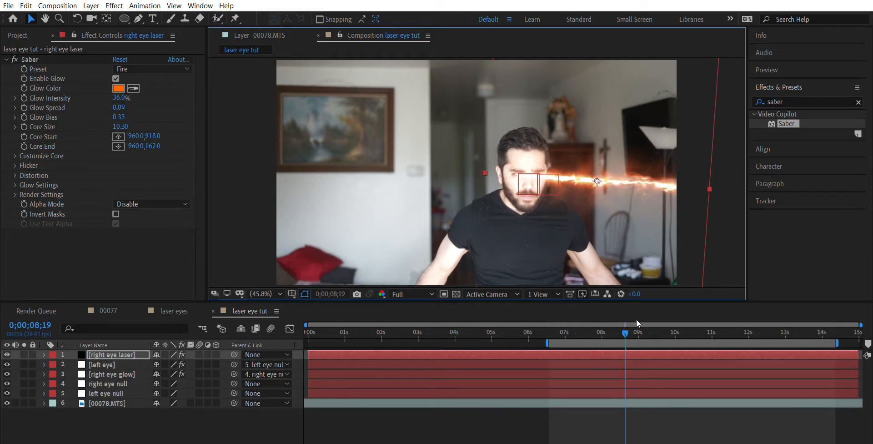
Step: Preview the beam, tilt the right eye laser slightly further clockwise at 0;00;07;05, and realign it with the eye at 0;00;08;18
key(space)
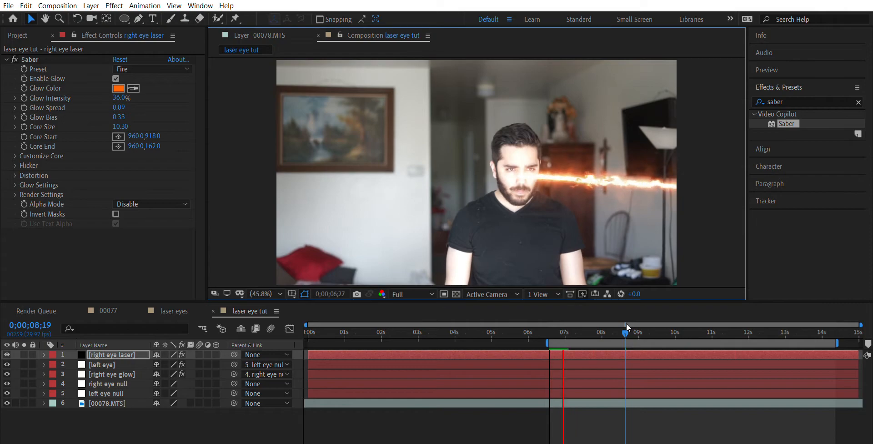
key(space)
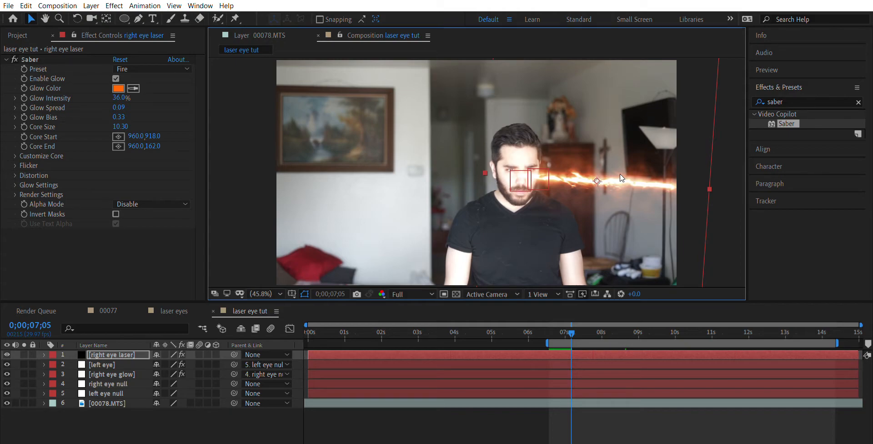
key(w)
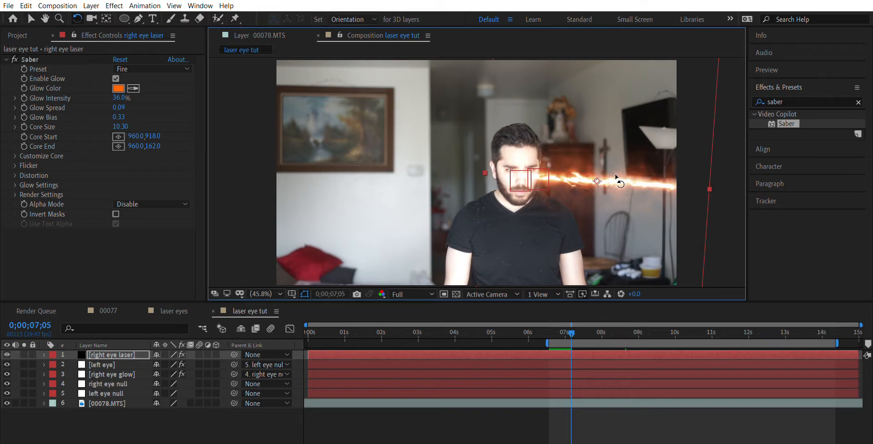
drag(618, 181, 580, 156)
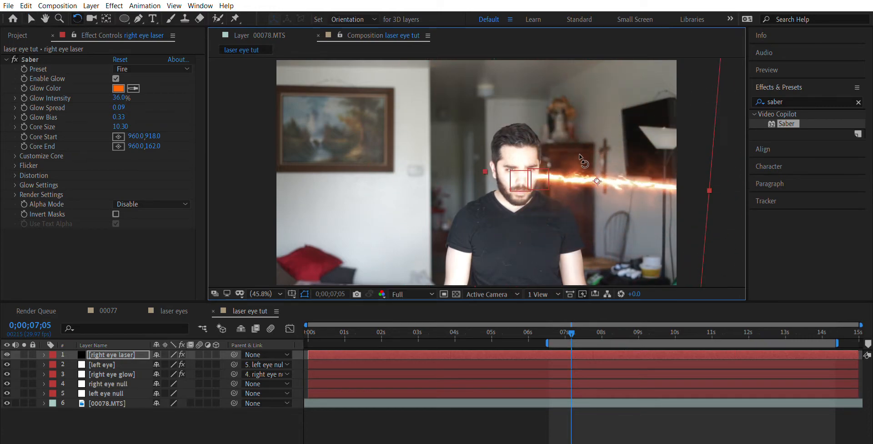
key(v)
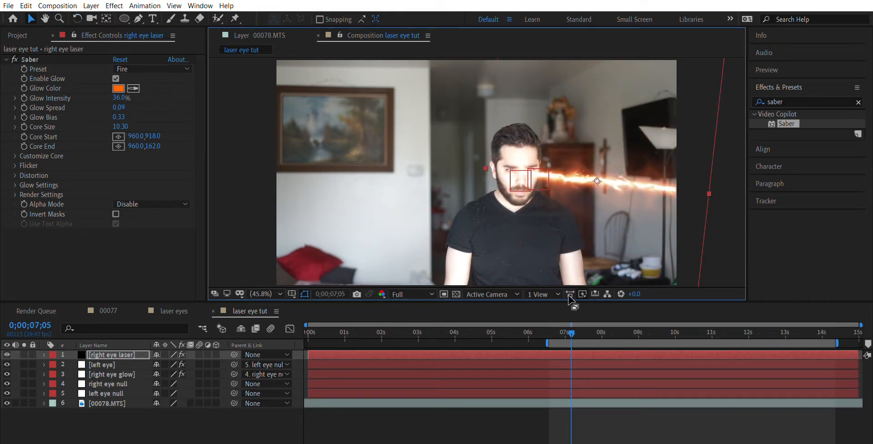
drag(571, 321, 625, 333)
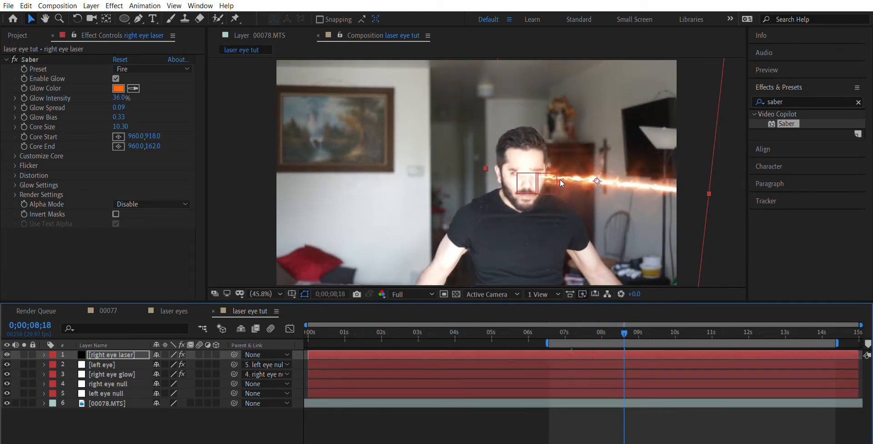
drag(571, 164, 570, 167)
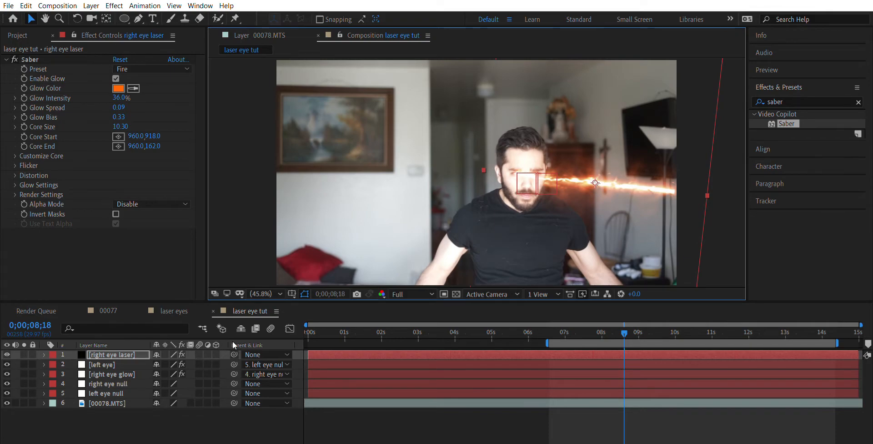
Step: Parent the right eye laser to the right eye null, make it a 3D layer, and push it back in depth while keeping it at the eye
drag(233, 354, 138, 375)
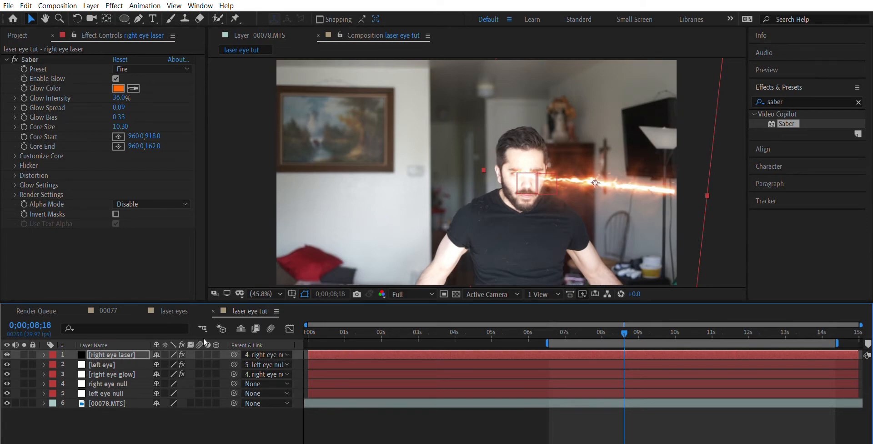
click(216, 354)
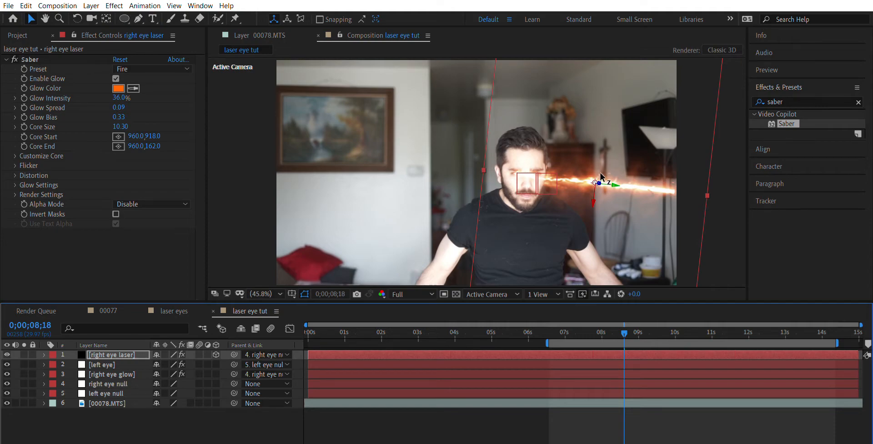
drag(600, 179, 495, 171)
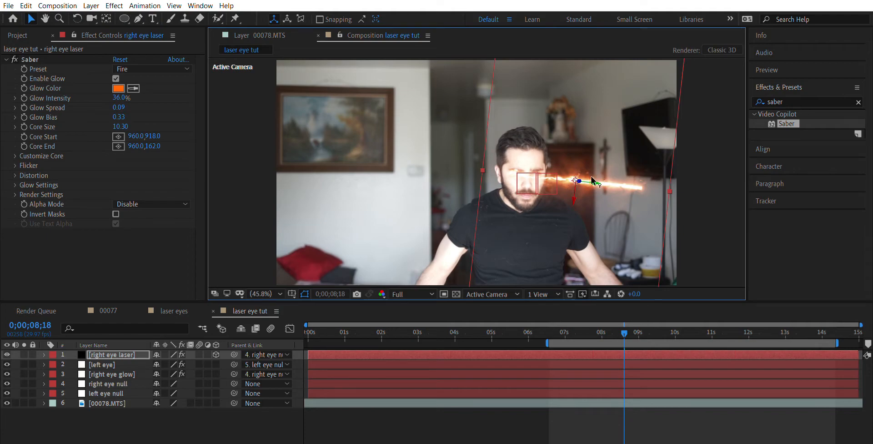
drag(594, 181, 603, 181)
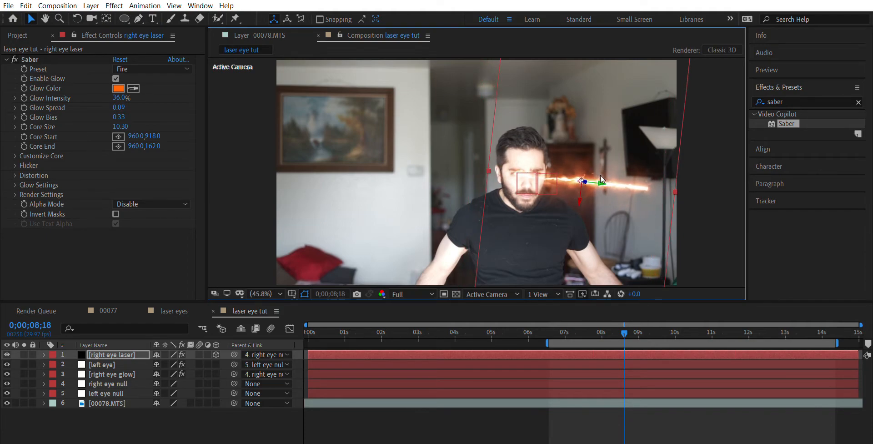
Step: Rotate the right eye laser in 3D so its far end swings toward the camera, and enlarge and realign it to extend past the frame edge
key(w)
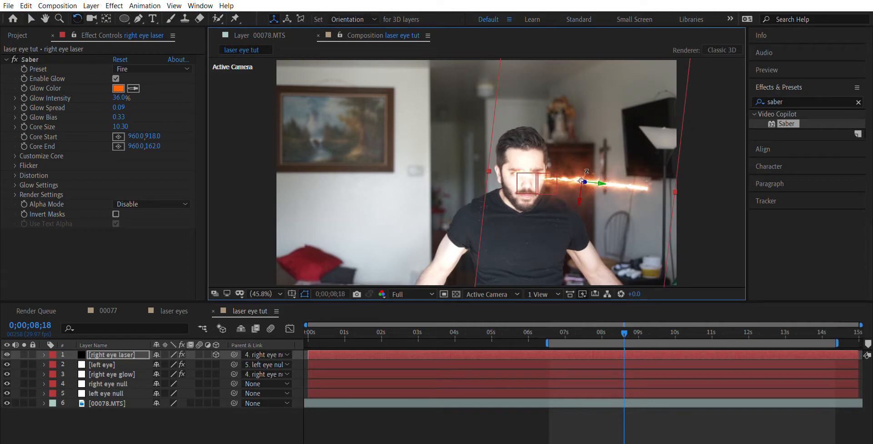
drag(584, 176, 570, 195)
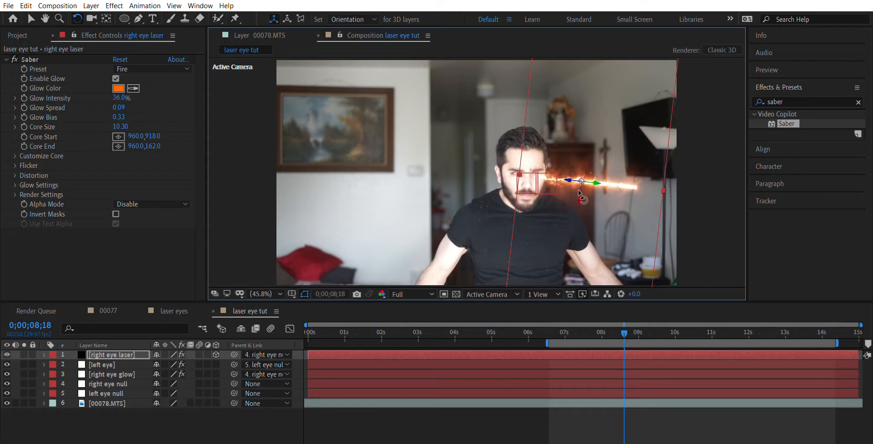
key(v)
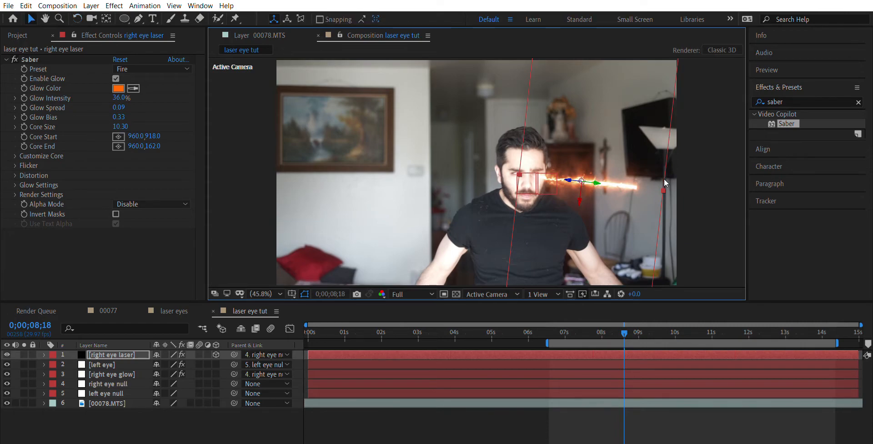
drag(665, 180, 723, 192)
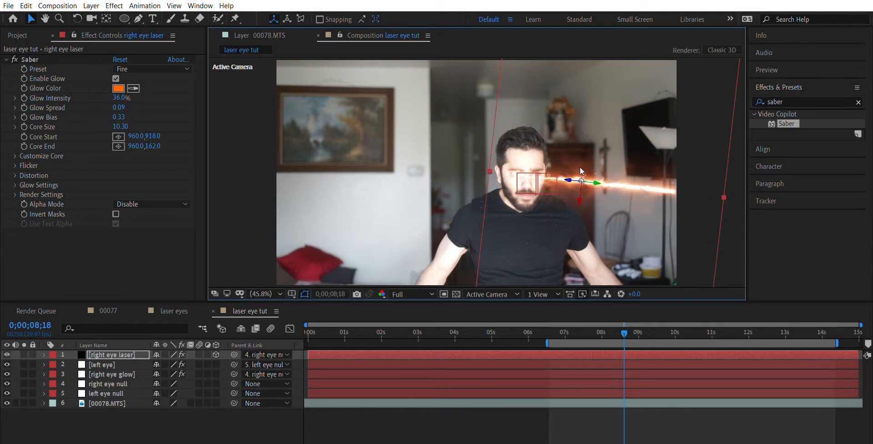
drag(580, 166, 583, 171)
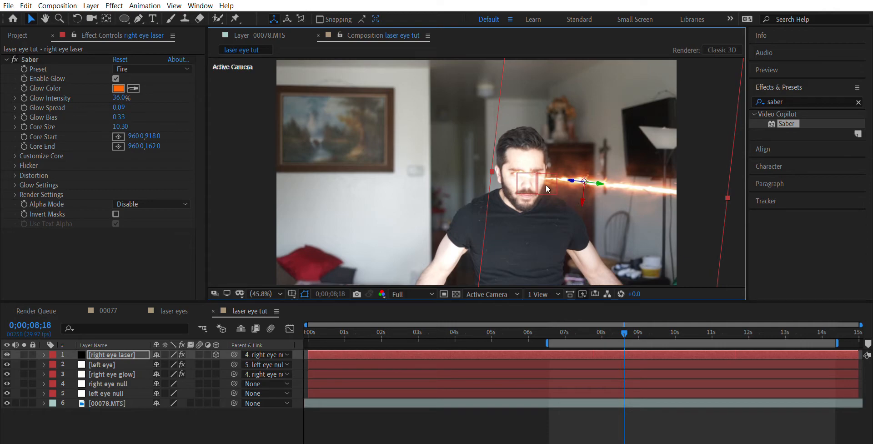
Step: Customize the Saber core of the right eye laser with a start size of 73% and an end size of 169%
key(slash)
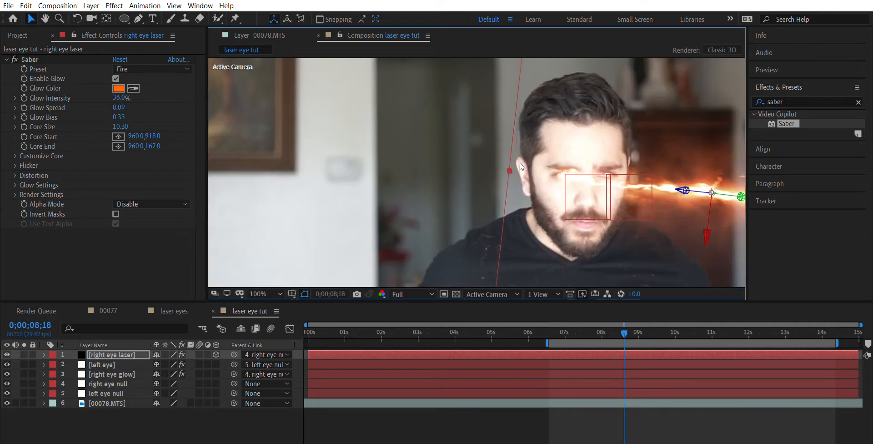
key(comma)
key(comma)
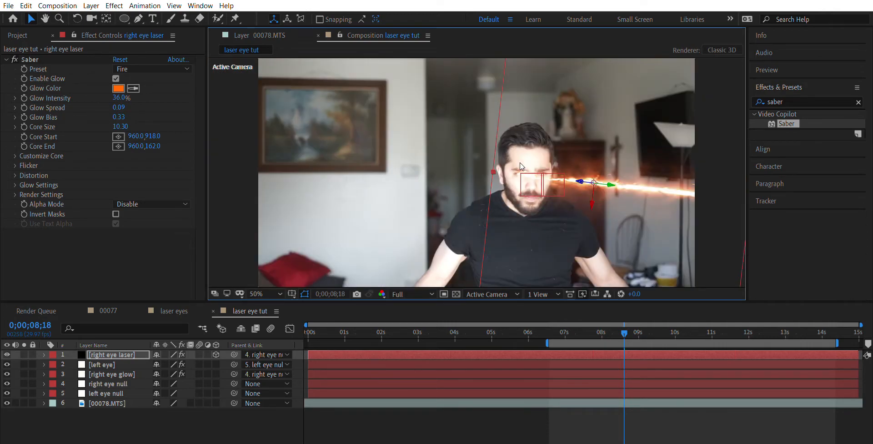
key(comma)
key(period)
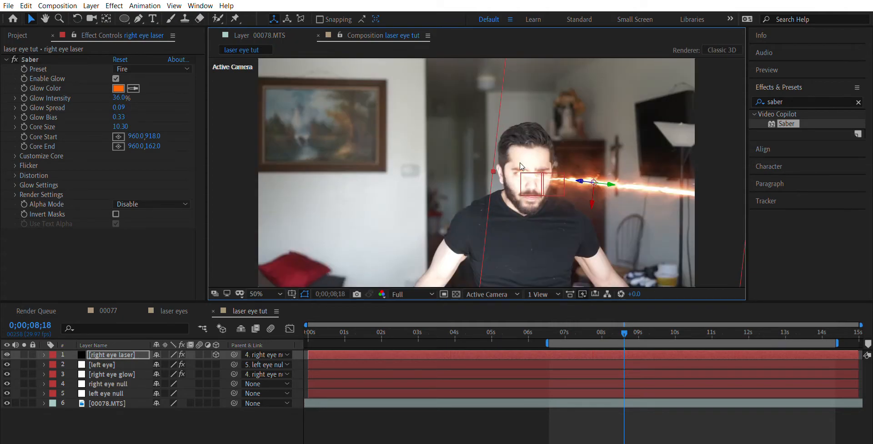
key(comma)
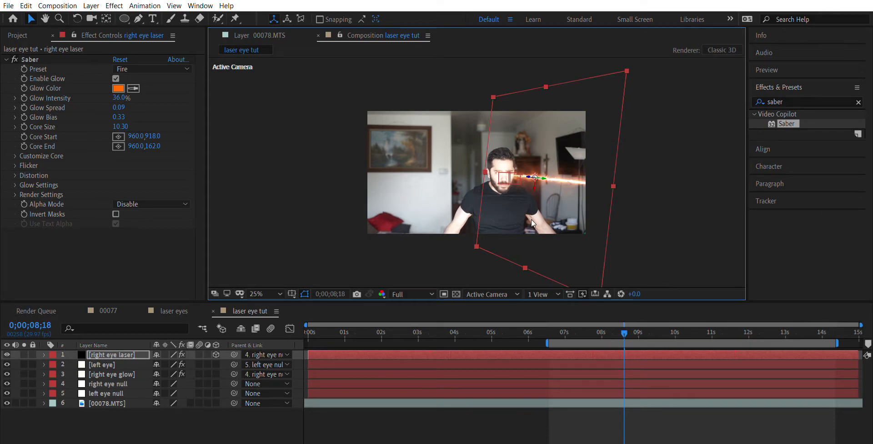
key(period)
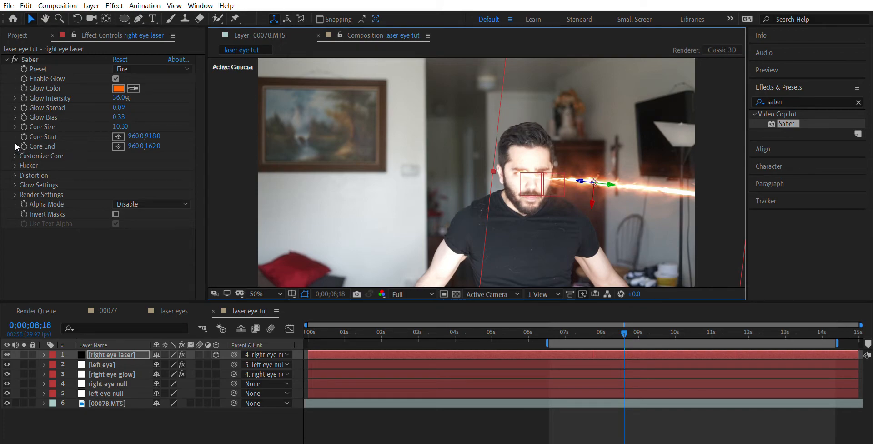
click(16, 155)
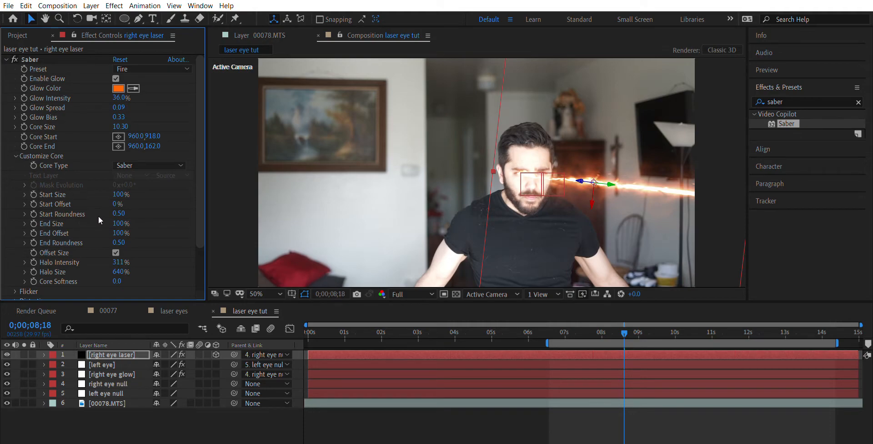
drag(114, 214, 123, 217)
drag(117, 195, 66, 203)
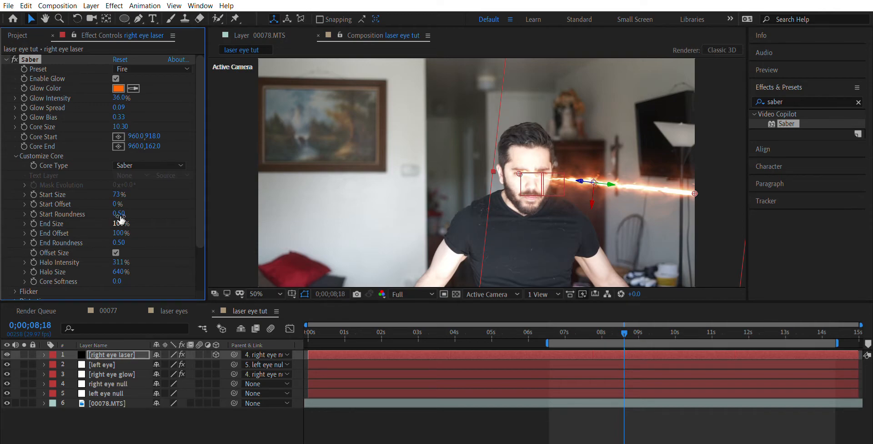
drag(119, 221, 162, 210)
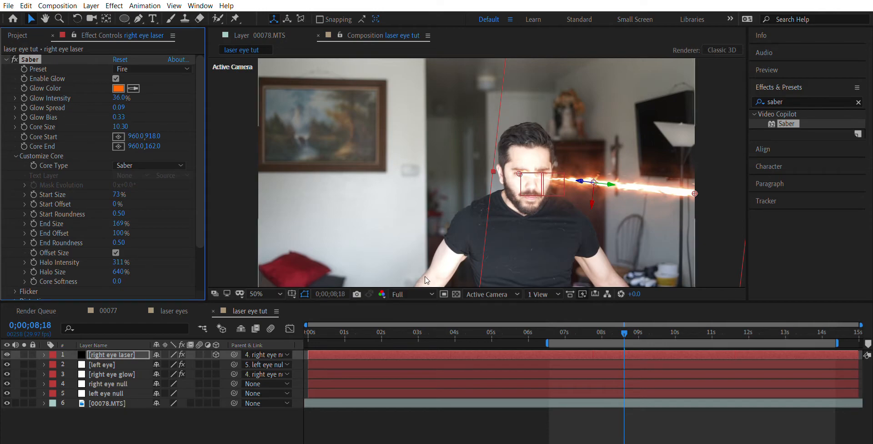
Step: Add a Core End keyframe to the right eye laser's Saber effect at 0;00;08;18
key(Page_Up)
key(Page_Down)
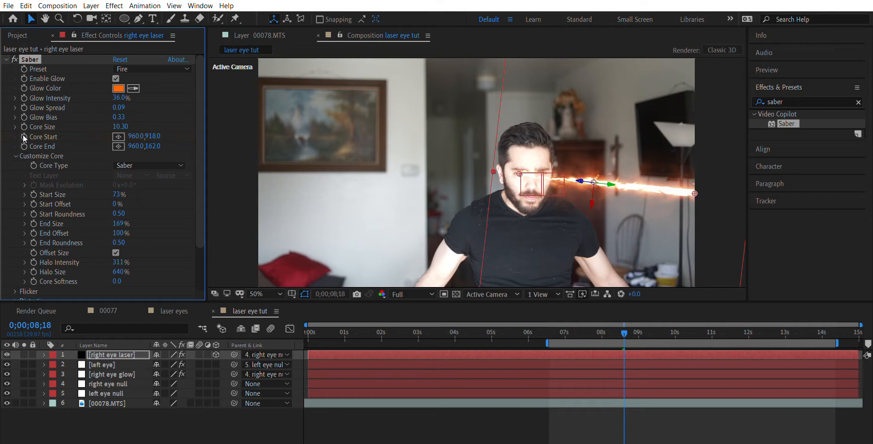
drag(148, 146, 263, 131)
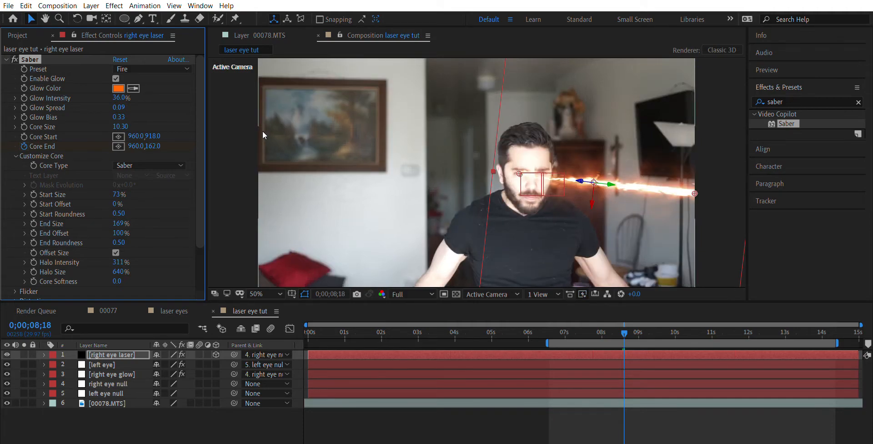
Step: Go back to 0;00;08;15 and set Saber's Core End to 960.0,896.0 so the beam is retracted into the eye
key(Page_Up)
key(Page_Up)
key(Page_Up)
key(Page_Up)
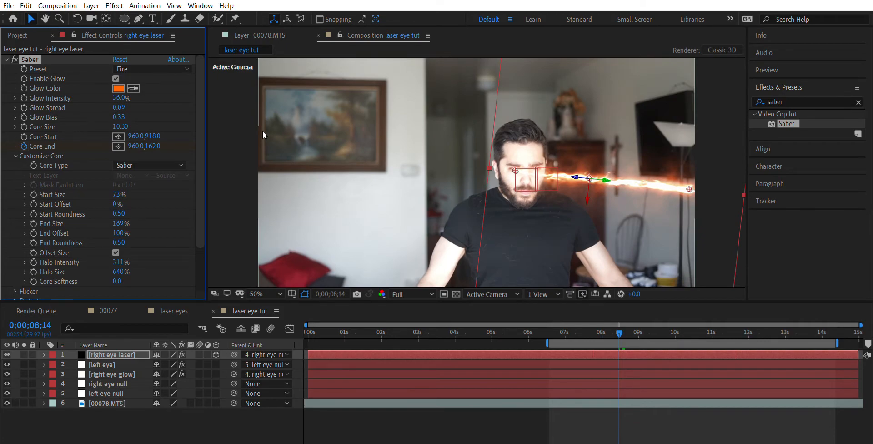
key(Page_Up)
key(Page_Up)
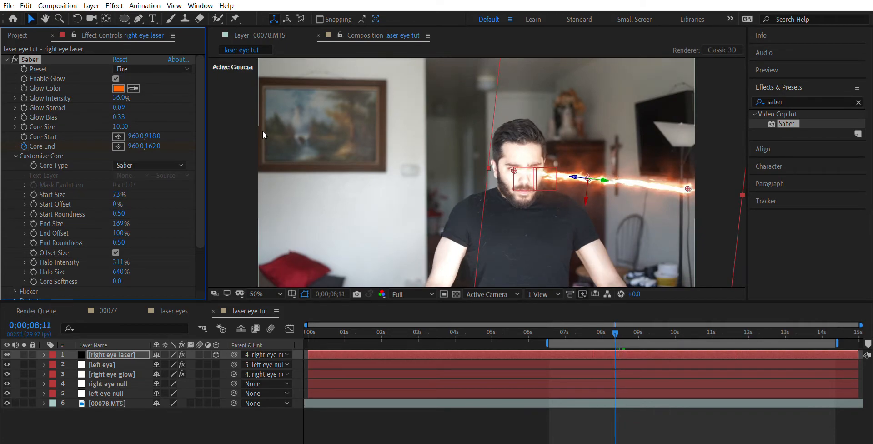
key(Page_Down)
key(Page_Down)
key(Page_Down)
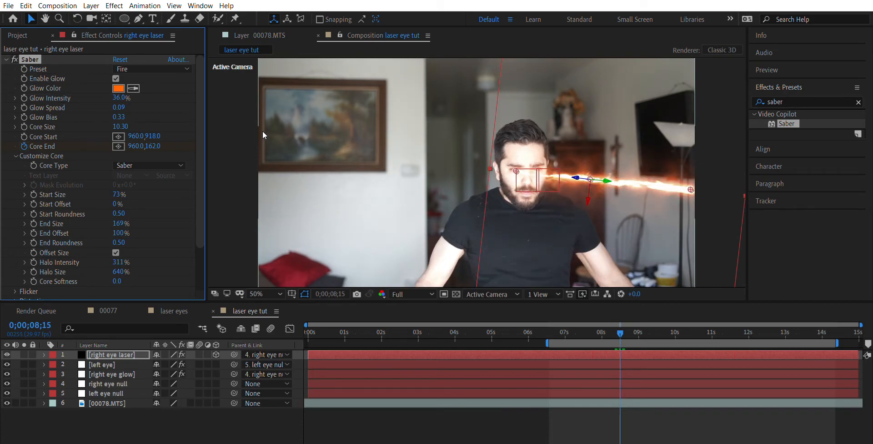
key(Page_Down)
key(Page_Up)
drag(155, 144, 596, 115)
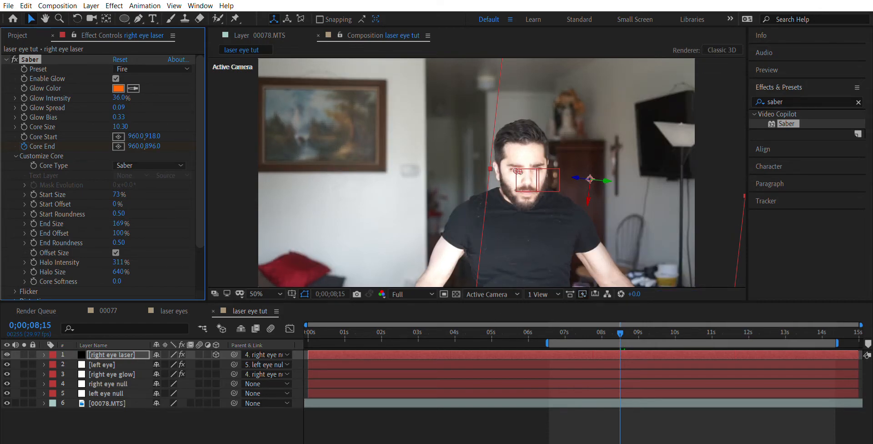
Step: Step forward frame by frame to 0;00;08;19 to check how the beam shoots out of the eye
key(Page_Down)
key(Page_Down)
key(Page_Down)
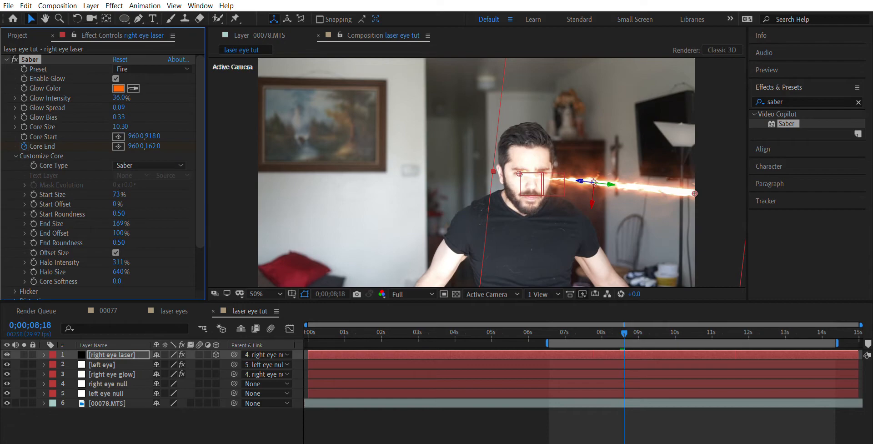
key(Page_Down)
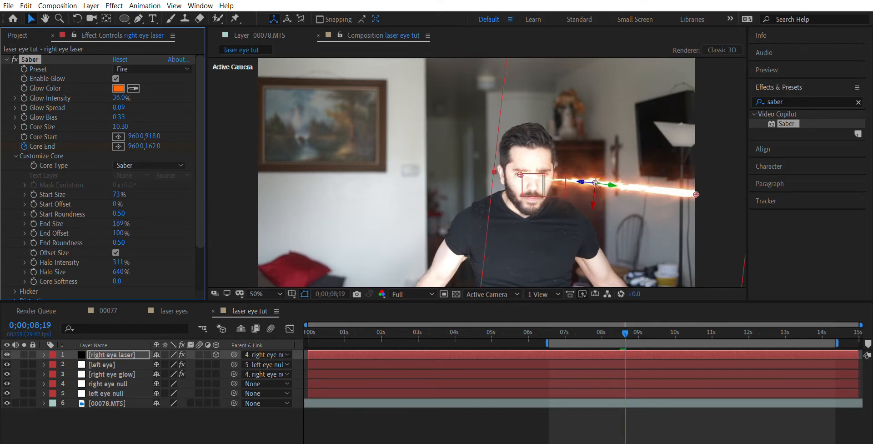
Step: Align the laser's Core Start with the eye, placing it at 960.4, 910.1 at 0;00;08;20 and 982.0, 894.0 at 0;00;11;27
key(Page_Down)
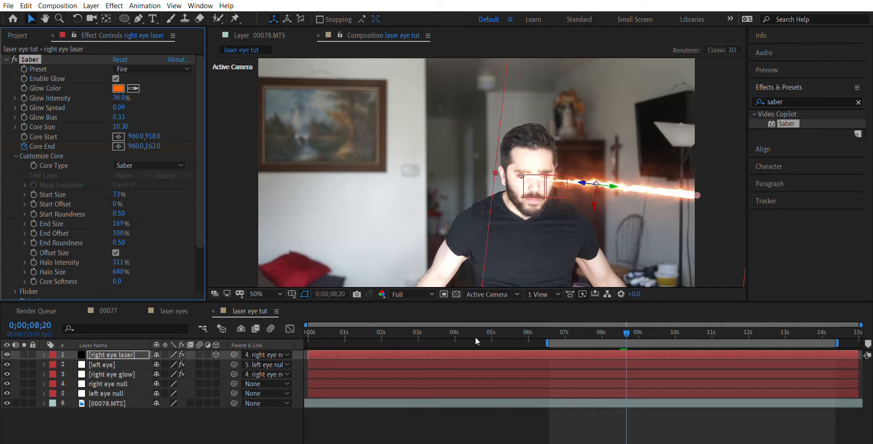
scroll(509, 155, up, 4)
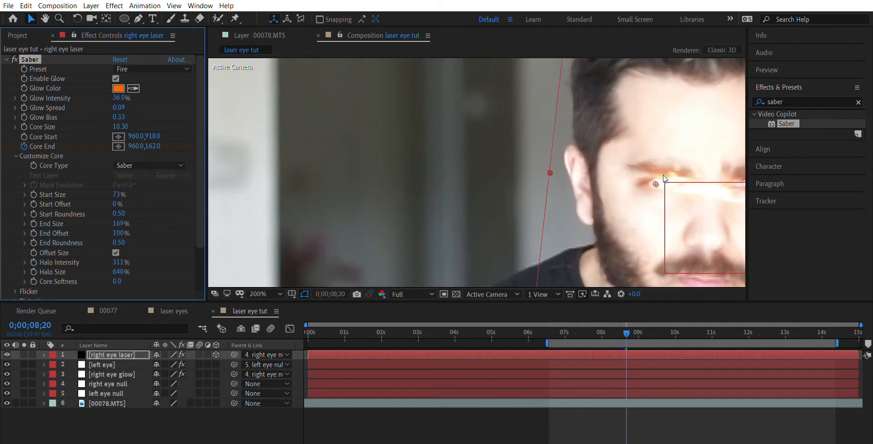
drag(656, 173, 661, 176)
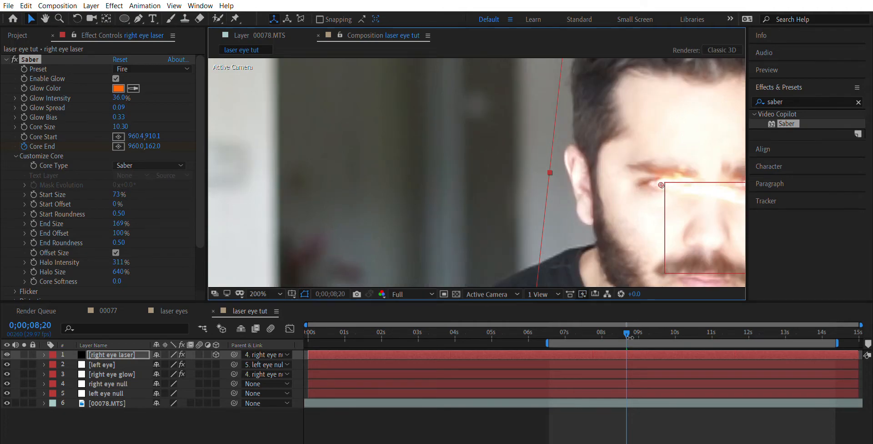
scroll(391, 166, down, 2)
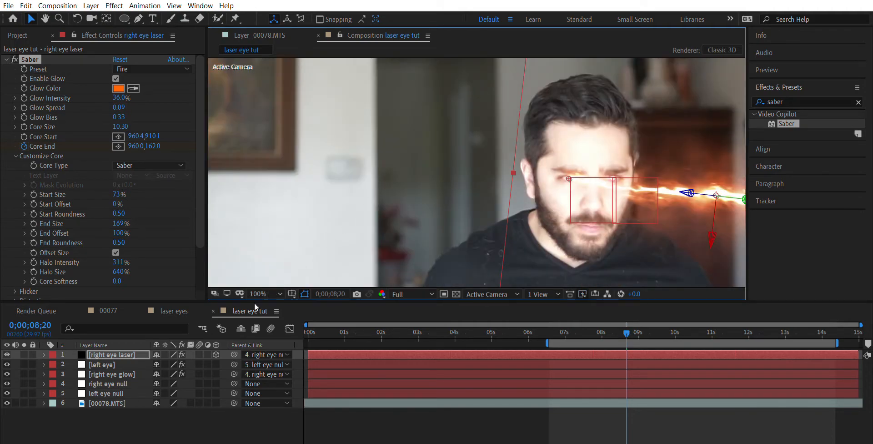
key(shift+slash)
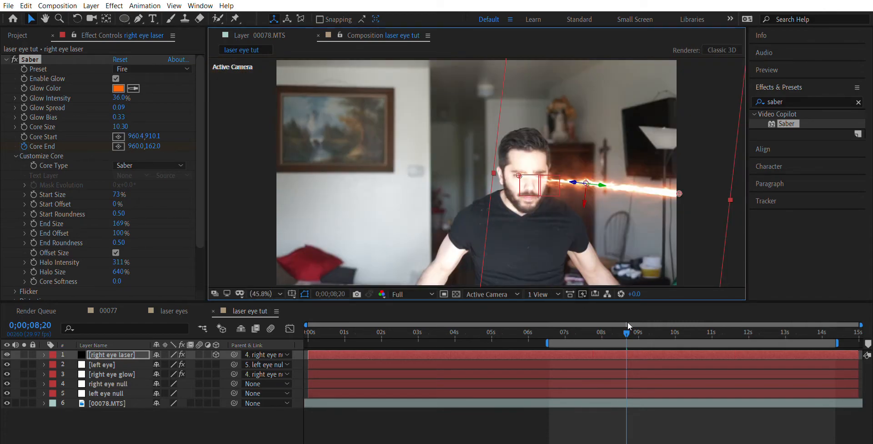
drag(628, 322, 745, 337)
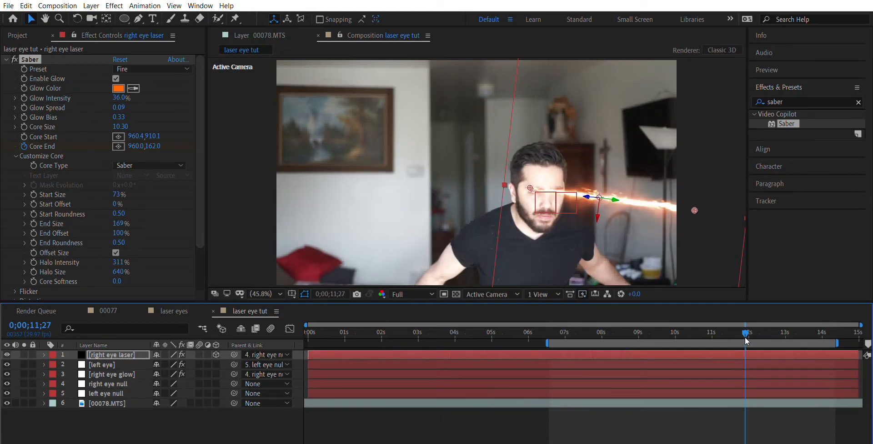
drag(530, 188, 533, 181)
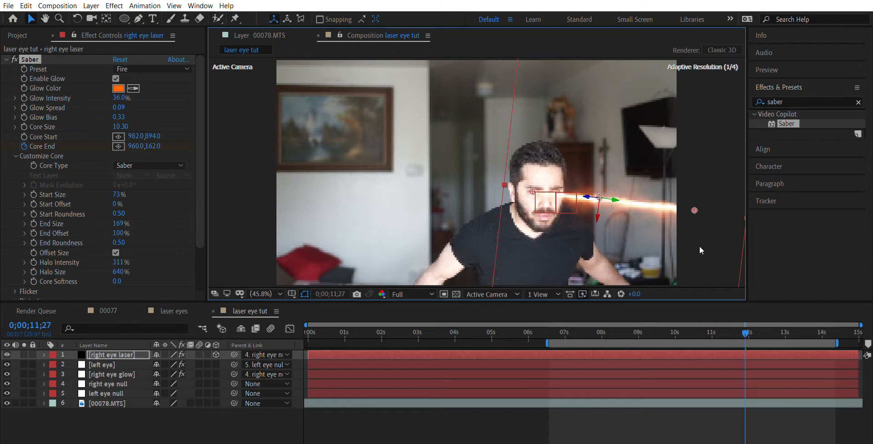
Step: Temporarily hide the right eye laser layer and examine the eyes up close frame by frame around 0;00;12;01 to 0;00;12;02 for the blink
mouse_move(743, 319)
mouse_down()
mouse_move(729, 322)
mouse_move(749, 322)
mouse_up()
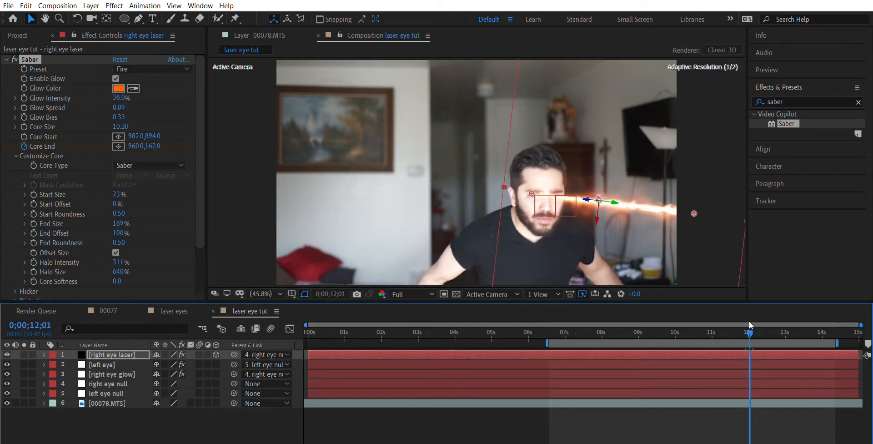
click(7, 354)
key(period)
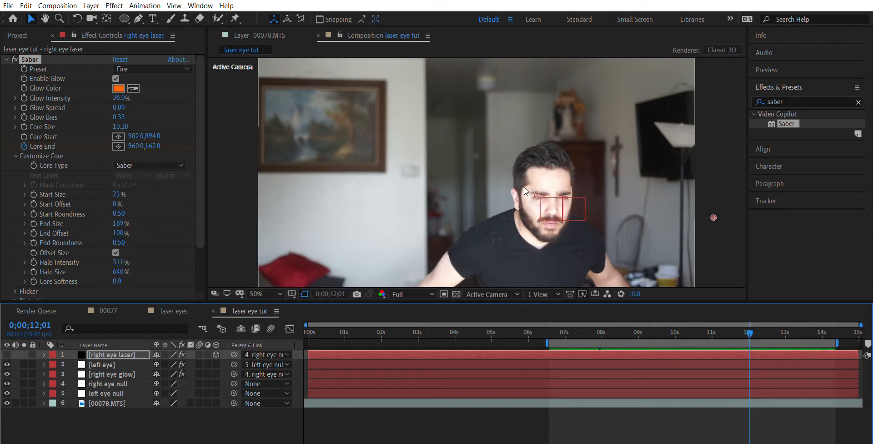
key(period)
key(period)
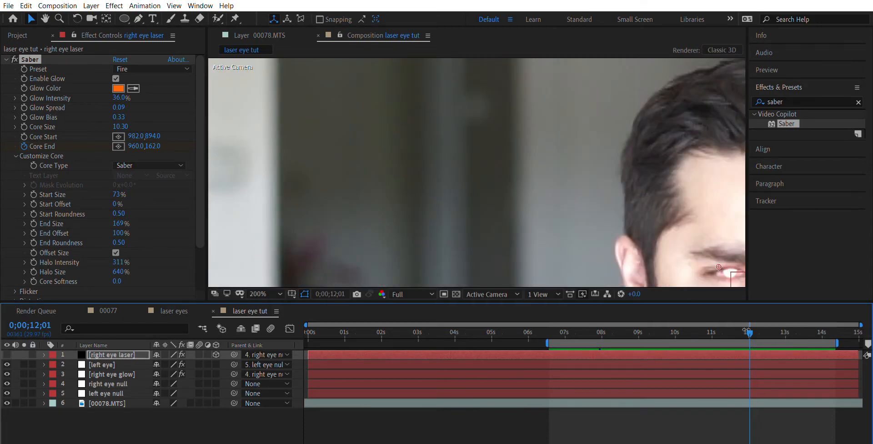
key(Page_Down)
key(Page_Down)
key(Page_Up)
key(Page_Up)
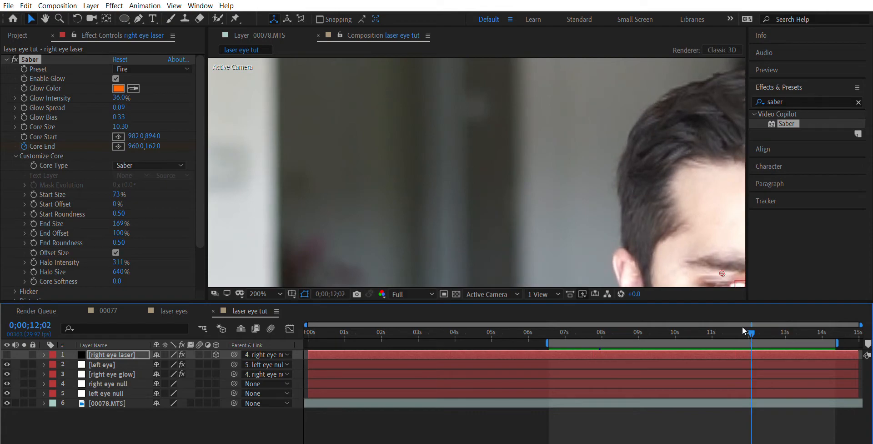
key(Page_Down)
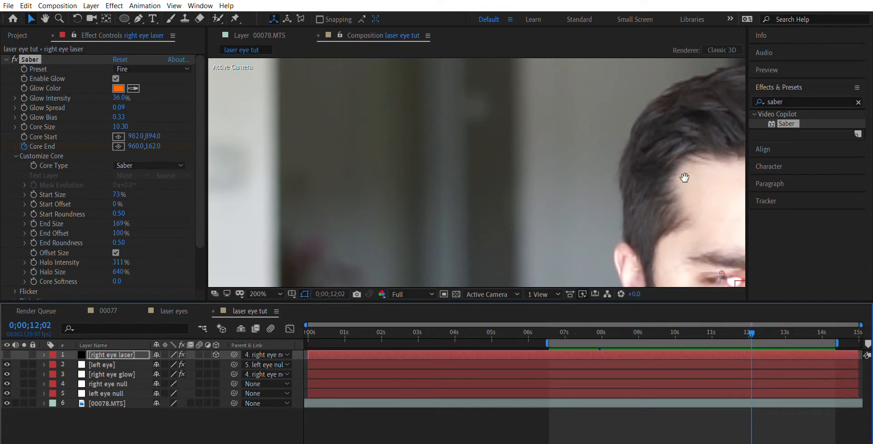
drag(683, 179, 326, 131)
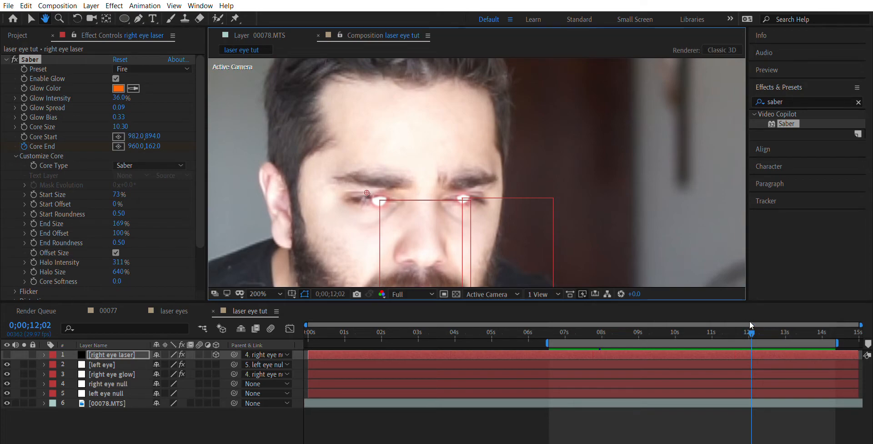
drag(749, 321, 751, 331)
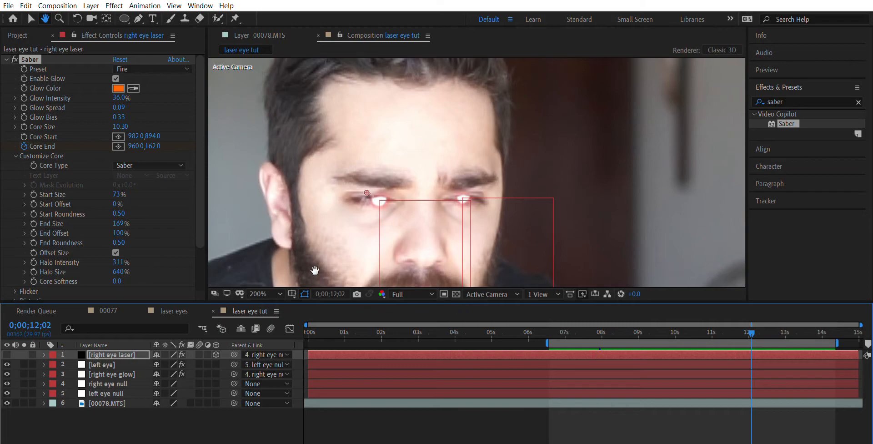
click(9, 354)
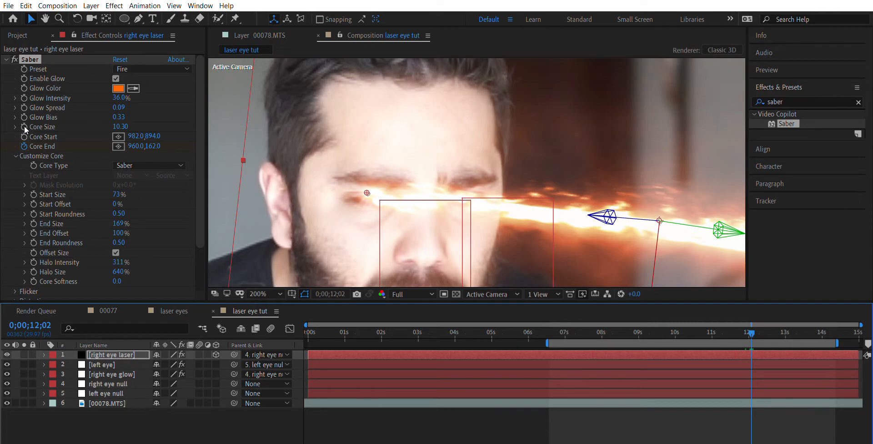
Step: Enable keyframing for Saber's Core Start at 0;00;12;00
key(Page_Up)
key(Page_Up)
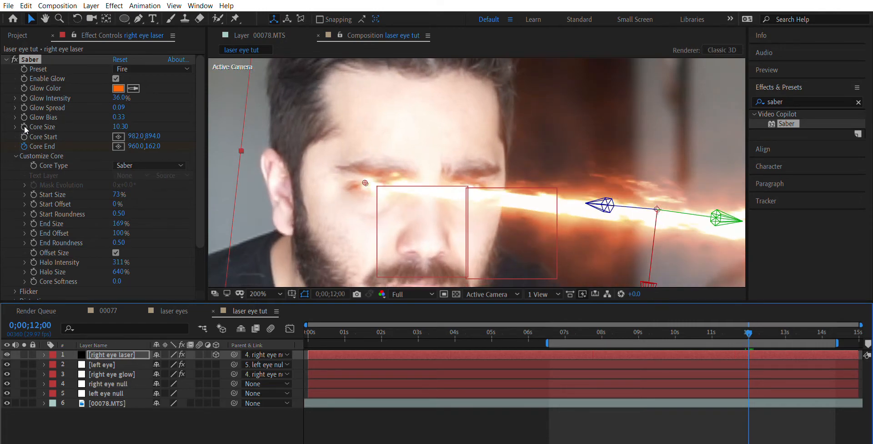
click(24, 127)
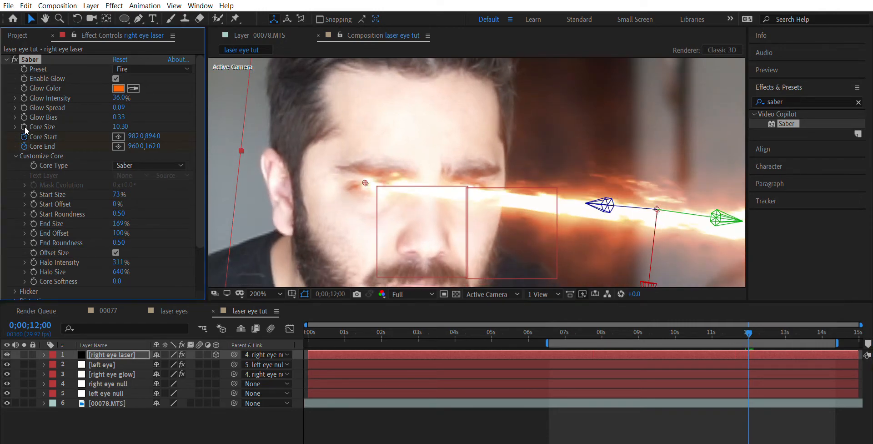
Step: At 0;00;12;03, move Saber's Core Start along the beam to 965.2, 178.3, beside the Core End outside the frame
key(Page_Down)
key(Page_Down)
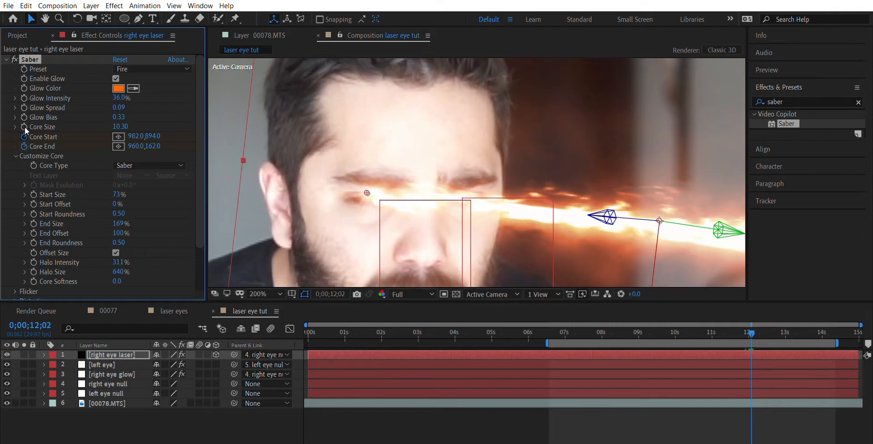
key(Page_Down)
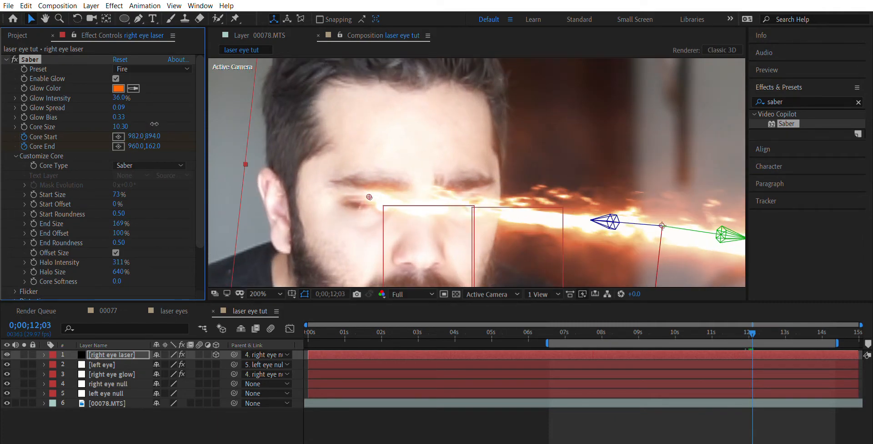
mouse_move(153, 135)
mouse_down()
mouse_move(193, 122)
mouse_move(138, 142)
mouse_up()
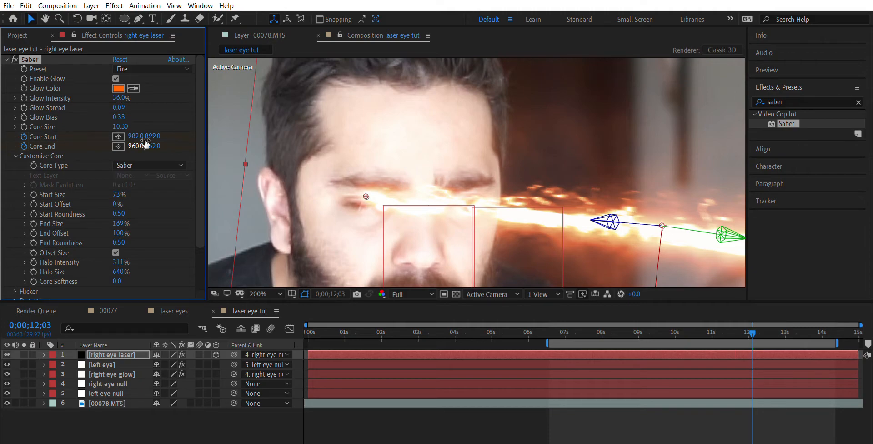
drag(145, 140, 142, 140)
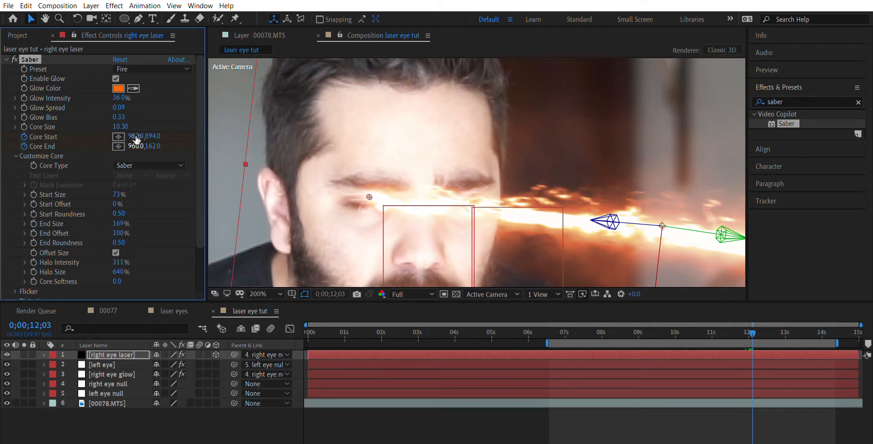
drag(154, 132, 9, 136)
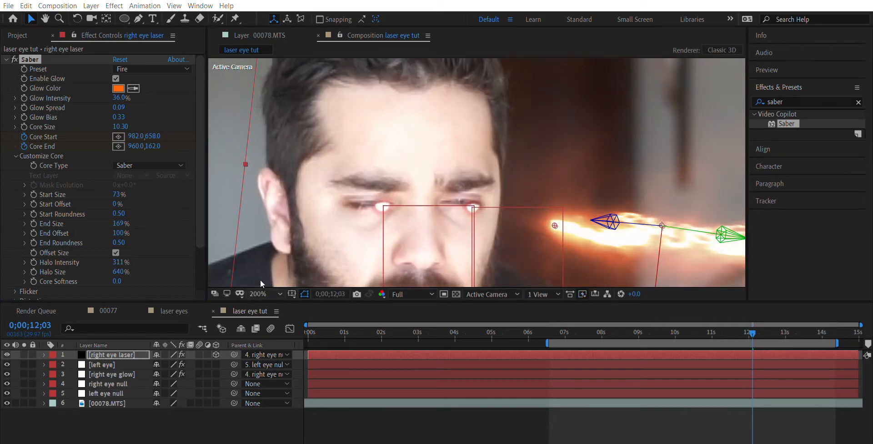
key(shift+slash)
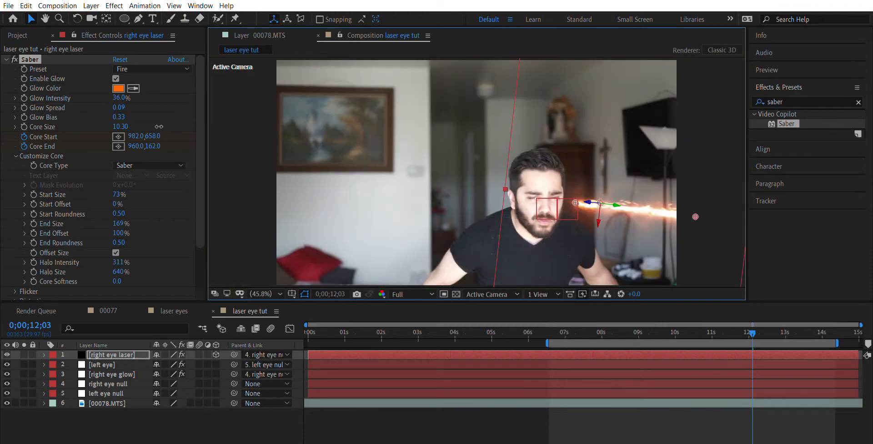
mouse_move(156, 135)
mouse_down()
mouse_move(198, 125)
mouse_move(137, 132)
mouse_move(156, 131)
mouse_up()
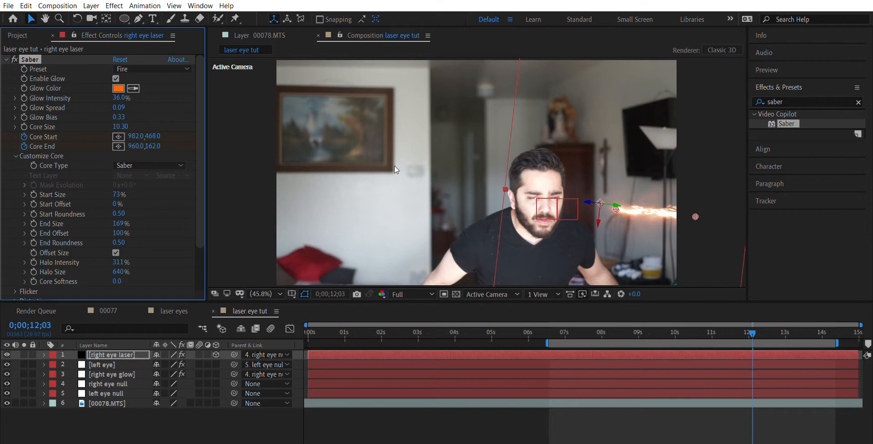
drag(615, 197, 688, 205)
Step: Examine the laser frame by frame between 0;00;11;25 and 0;00;12;03 to check the Core Start animation
key(Page_Up)
key(Page_Up)
key(Page_Up)
key(Page_Up)
key(Page_Up)
key(Page_Up)
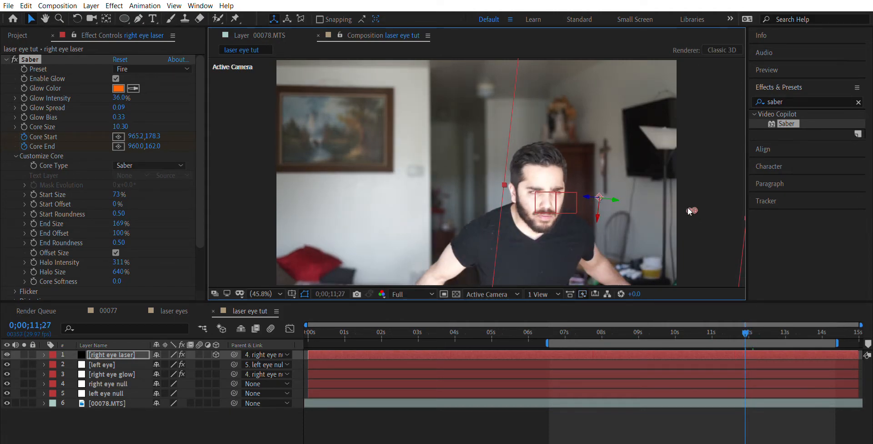
key(Page_Up)
key(Page_Up)
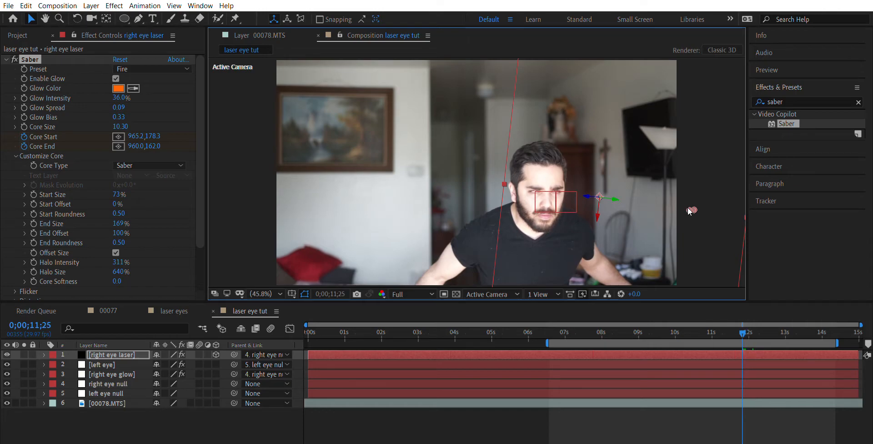
key(Page_Down)
key(Page_Down)
key(Page_Down)
key(Page_Down)
key(Page_Down)
key(Page_Down)
key(Page_Down)
key(Page_Down)
key(Page_Down)
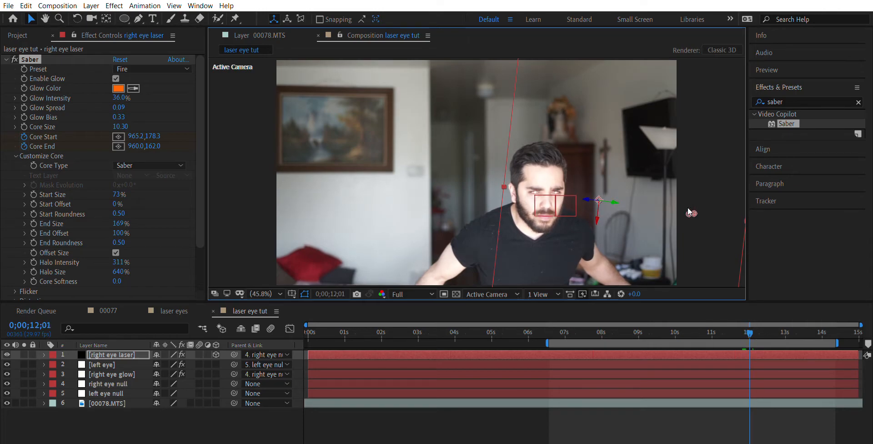
key(Page_Up)
key(Page_Up)
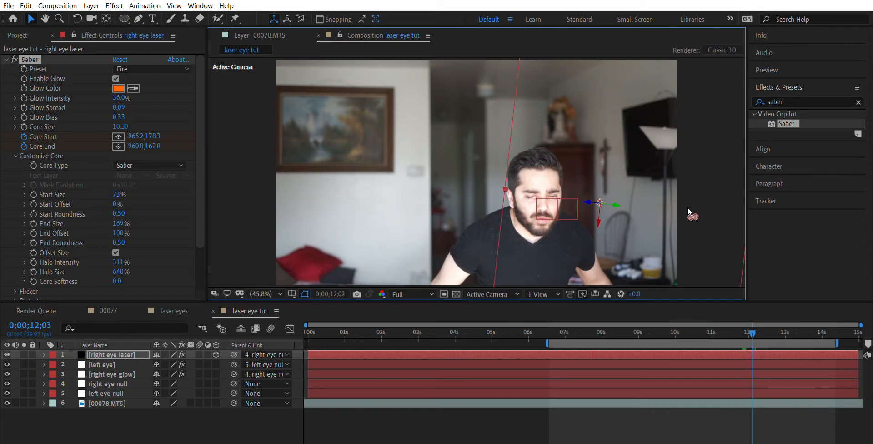
key(Page_Down)
key(Page_Down)
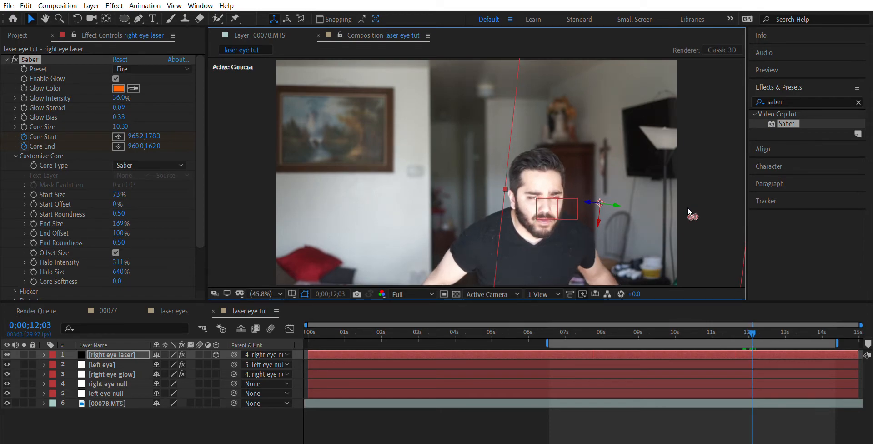
Step: At 0;00;12;00, move Saber's Core Start back onto the right eye at 988.4, 882.9
key(Page_Up)
key(Page_Up)
key(Page_Up)
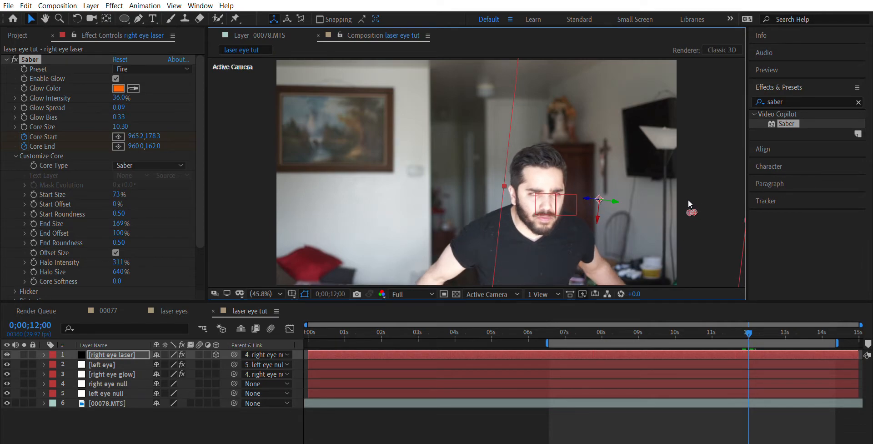
drag(689, 200, 533, 182)
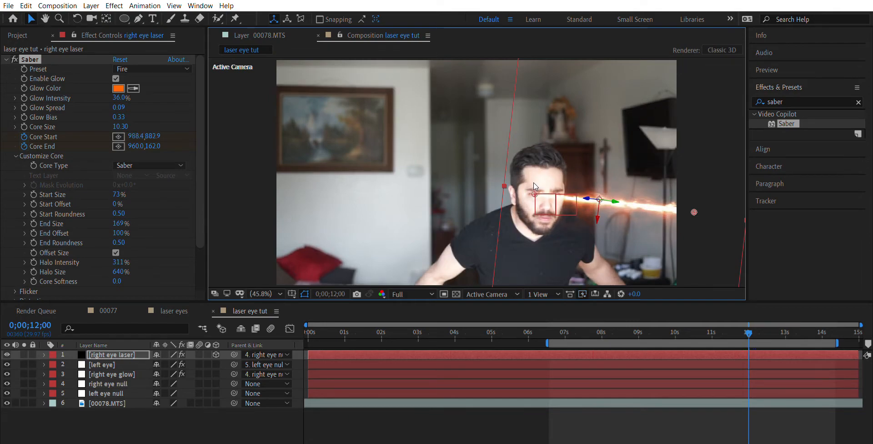
Step: Review the laser's retraction frame by frame between 0;00;11;29 and 0;00;12;03
key(Page_Down)
key(Page_Down)
key(Page_Down)
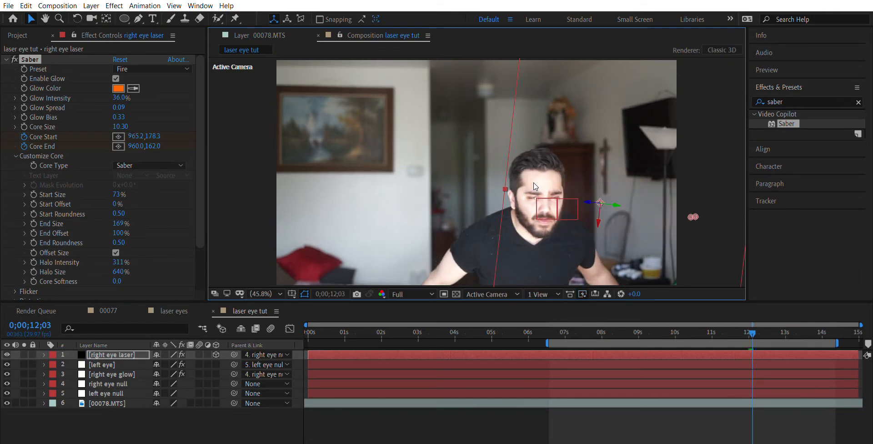
key(Page_Up)
key(Page_Up)
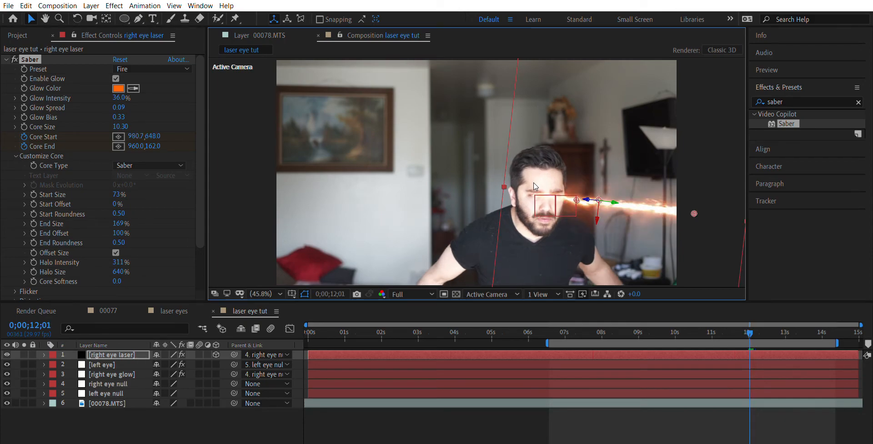
key(Page_Up)
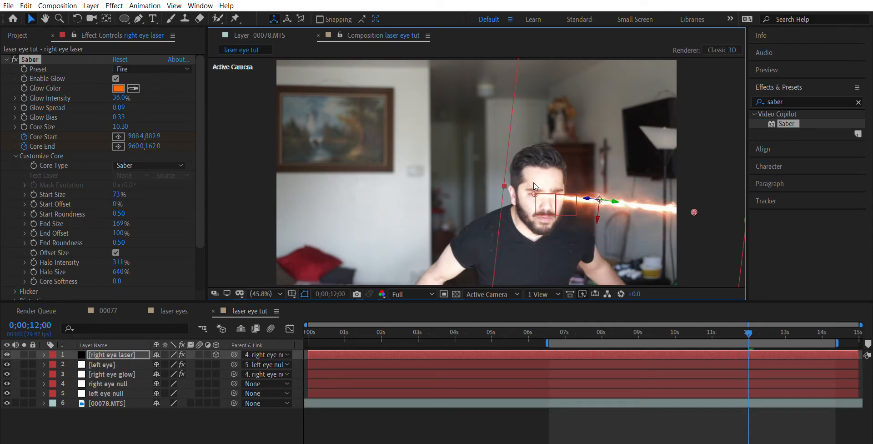
key(Page_Up)
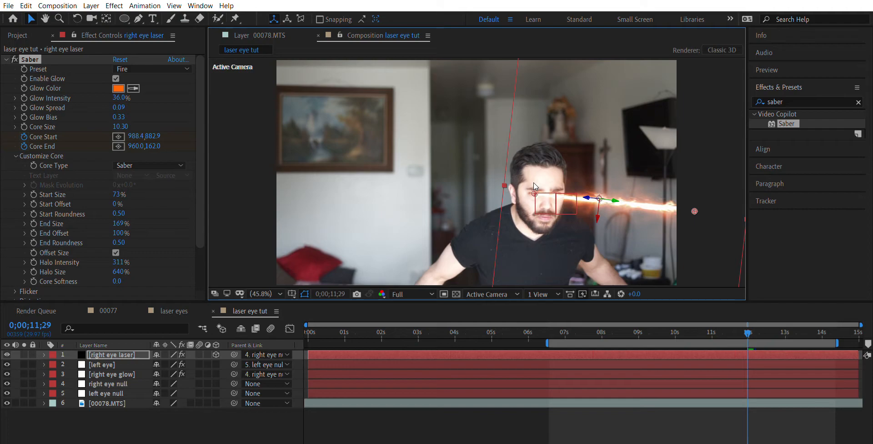
Step: At 0;00;08;17, move Saber's Core Start on the right eye to 950.3, 915.5
drag(748, 324, 609, 324)
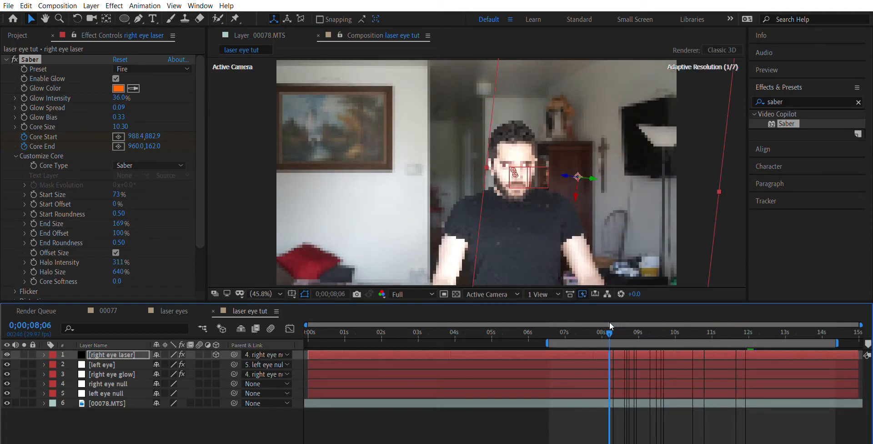
key(space)
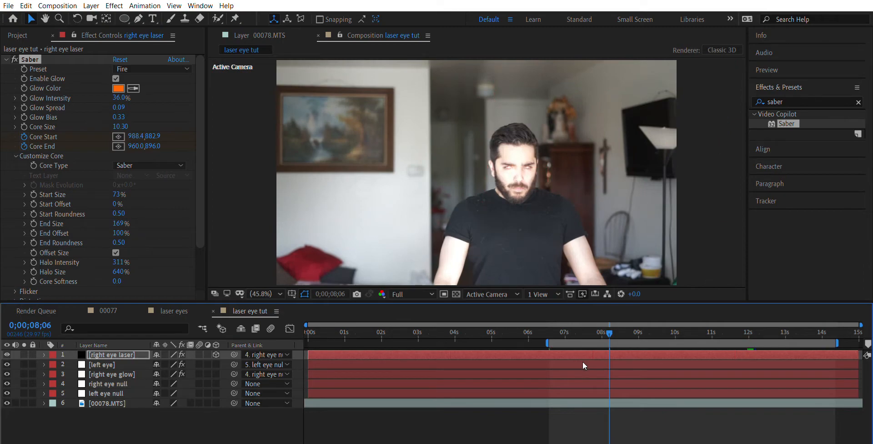
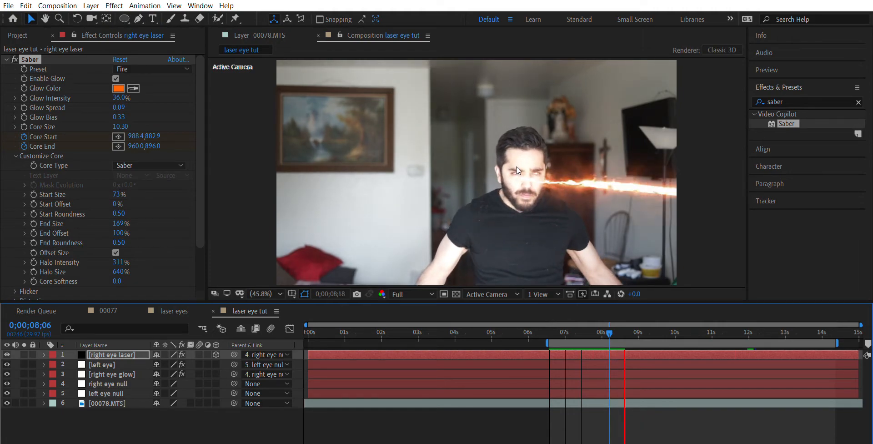
key(space)
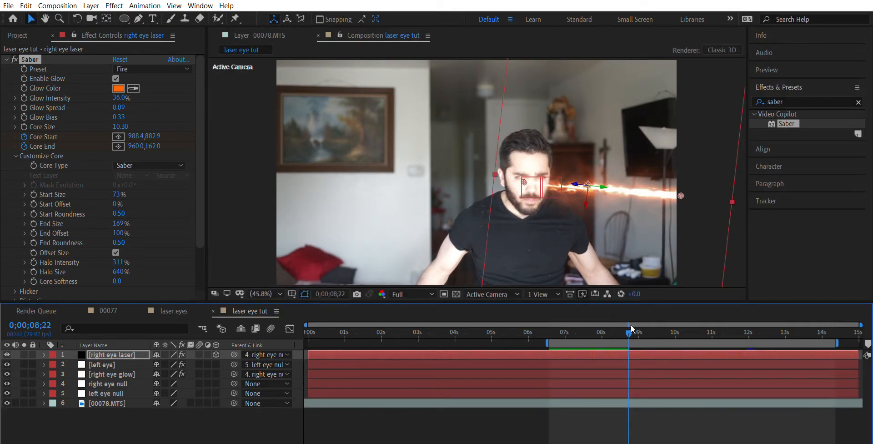
drag(629, 323, 623, 321)
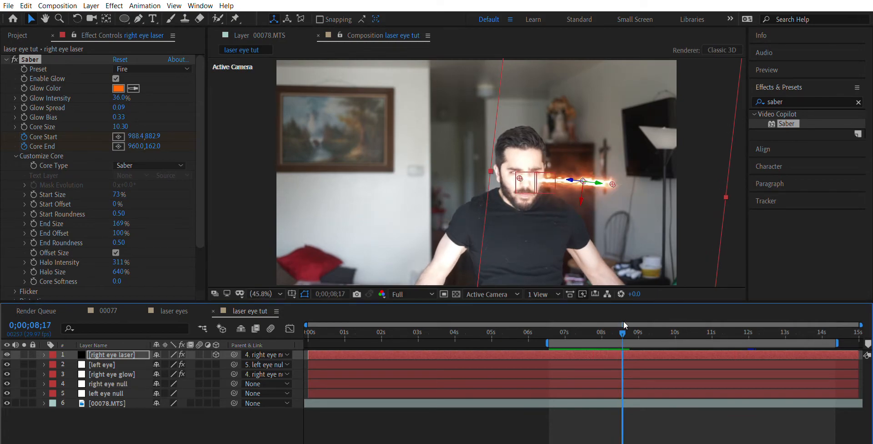
drag(521, 169, 514, 162)
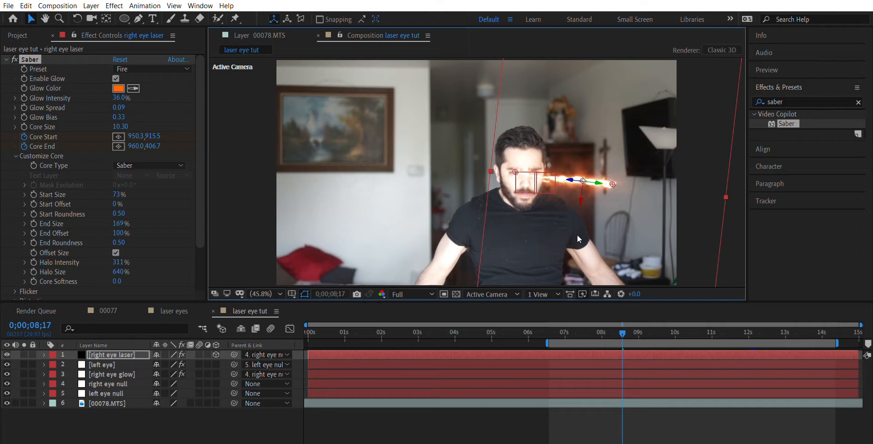
Step: Inspect the right eye laser at 0;00;11;18 and play back its emergence from 0;00;08;14
drag(625, 322, 736, 315)
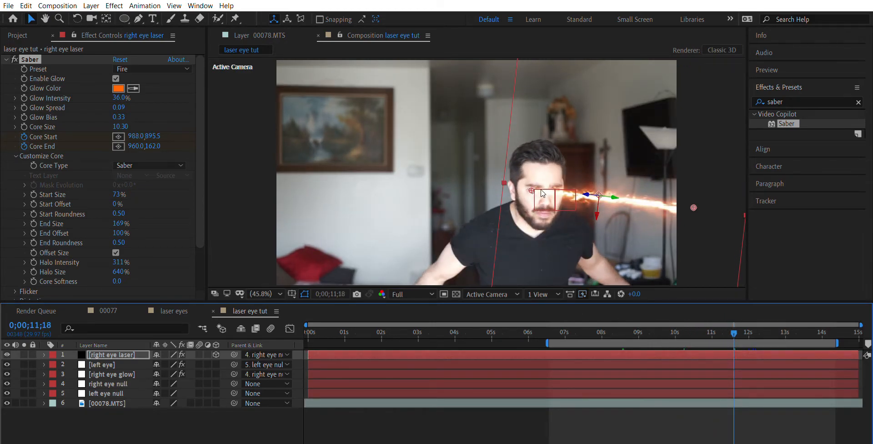
key(period)
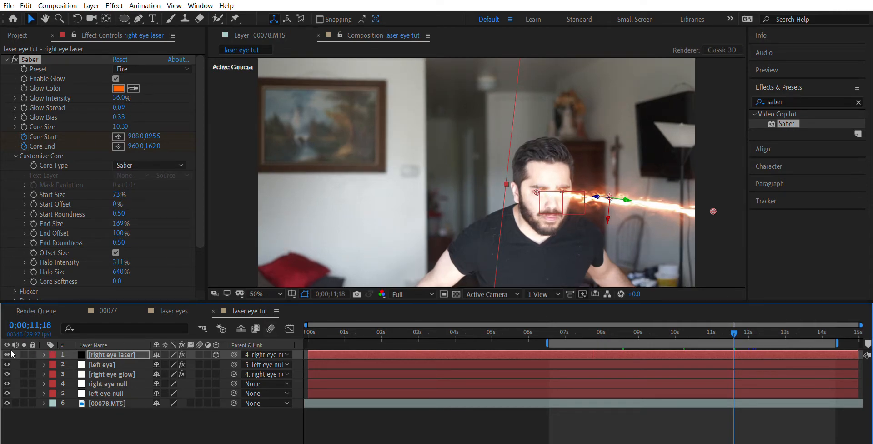
click(304, 293)
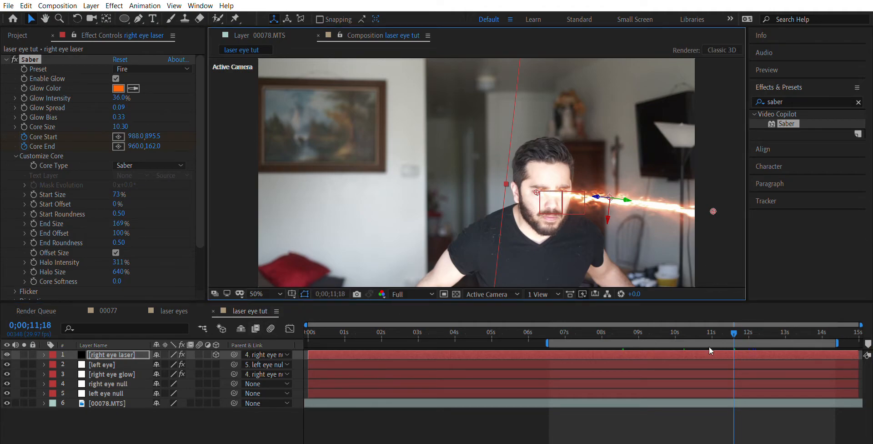
drag(735, 321, 620, 348)
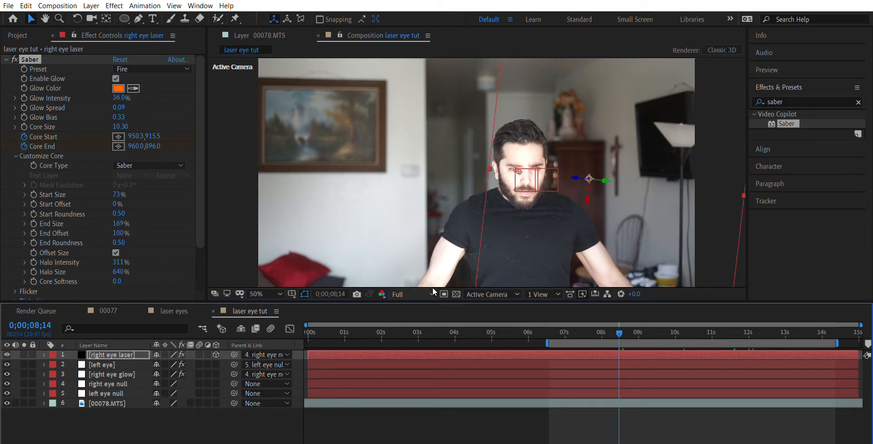
key(space)
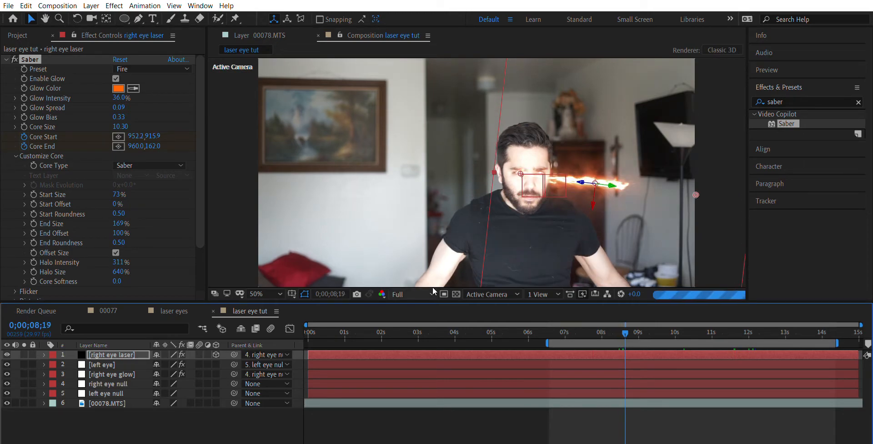
Step: Duplicate the right eye laser layer and parent the copy to the left eye null
click(115, 351)
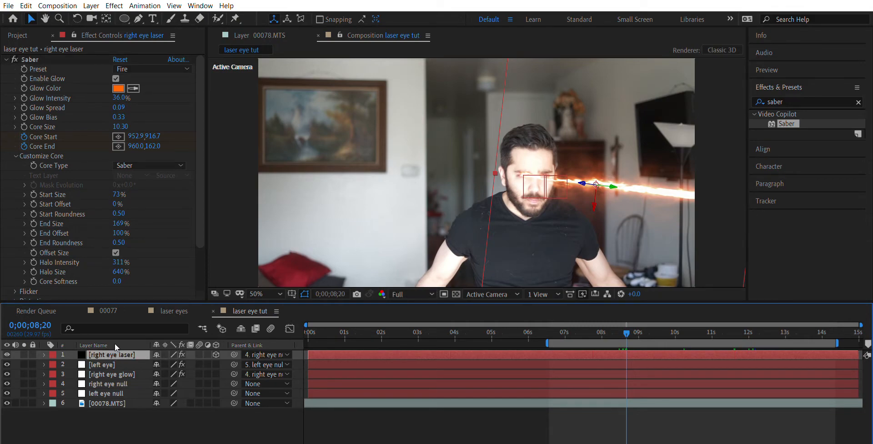
key(ctrl+d)
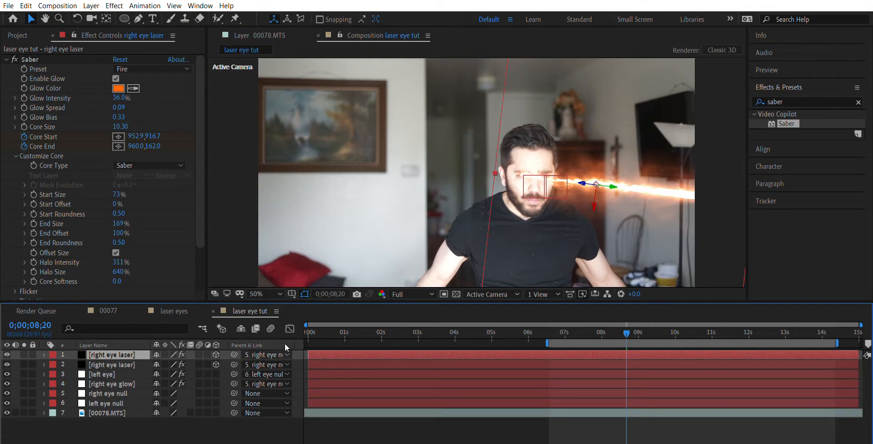
click(271, 421)
Step: Move the duplicated laser onto the left eye and rotate it slightly to angle its beam away from the first
drag(567, 181, 590, 176)
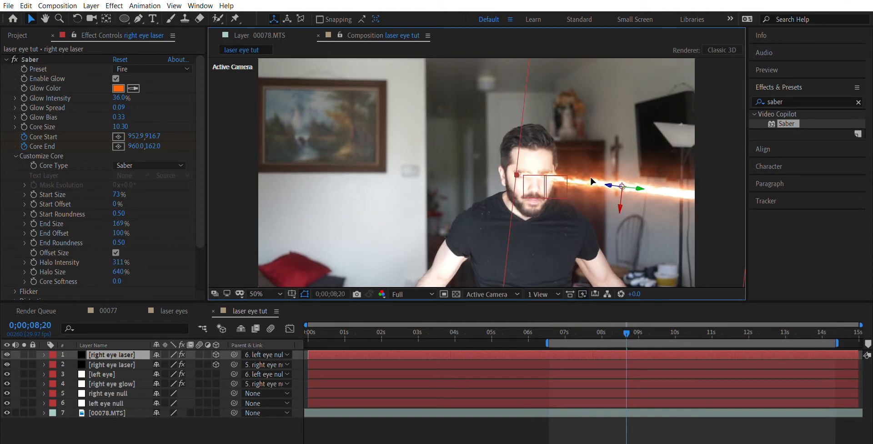
drag(590, 176, 590, 176)
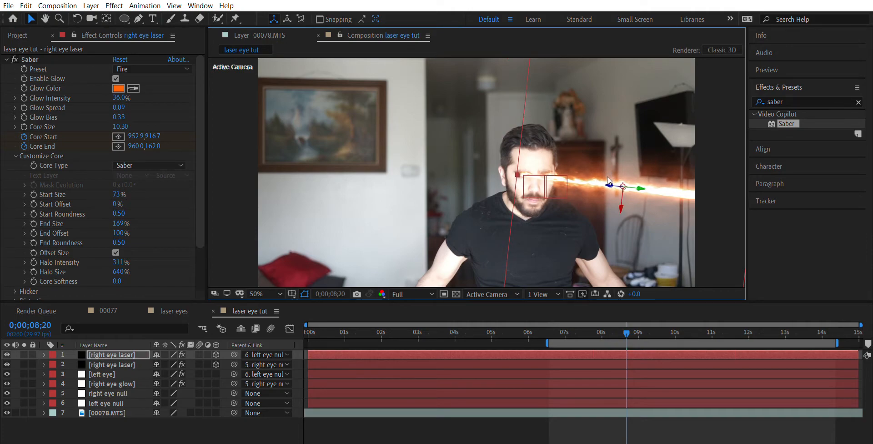
key(w)
mouse_move(609, 184)
mouse_down()
mouse_move(612, 175)
mouse_move(608, 186)
mouse_up()
key(v)
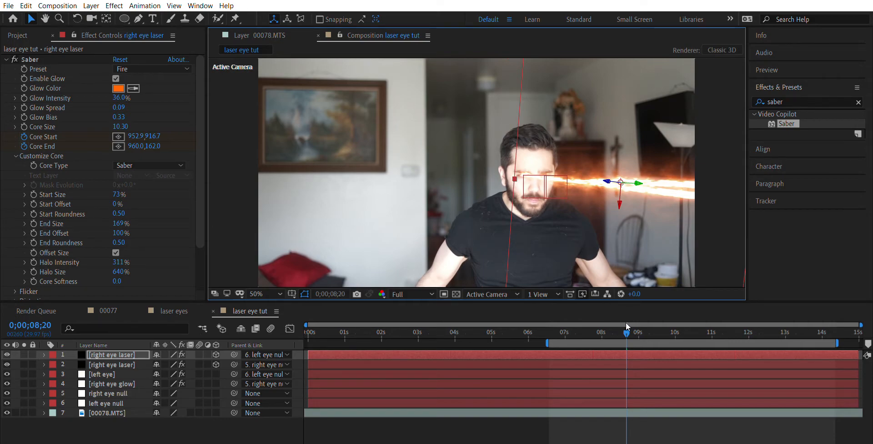
Step: Preview both lasers from 0;00;08;13, select both laser layers and add 100% Opacity keyframes at 0;00;08;18
drag(625, 323, 618, 351)
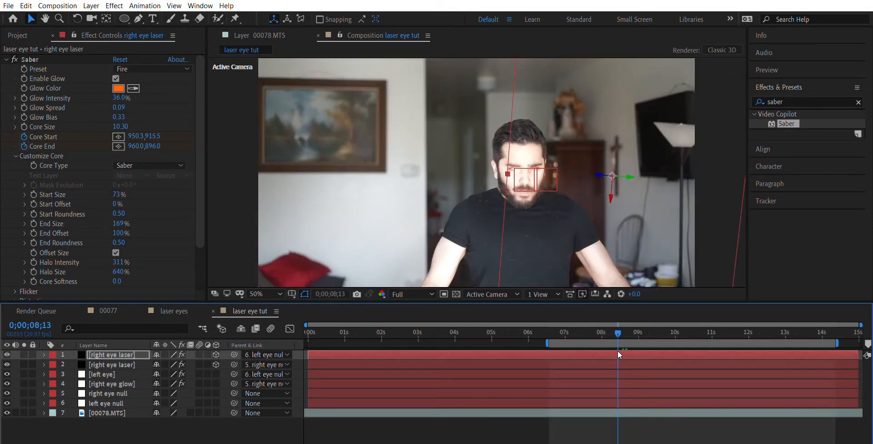
key(space)
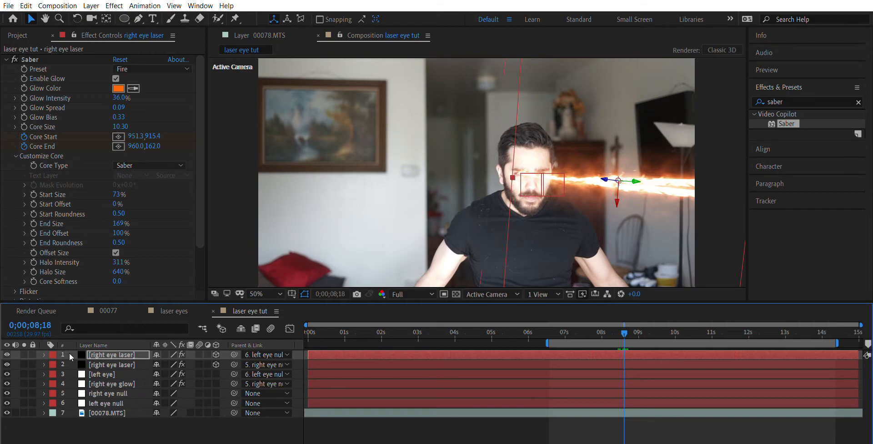
key(ctrl+Down)
shift+click(90, 351)
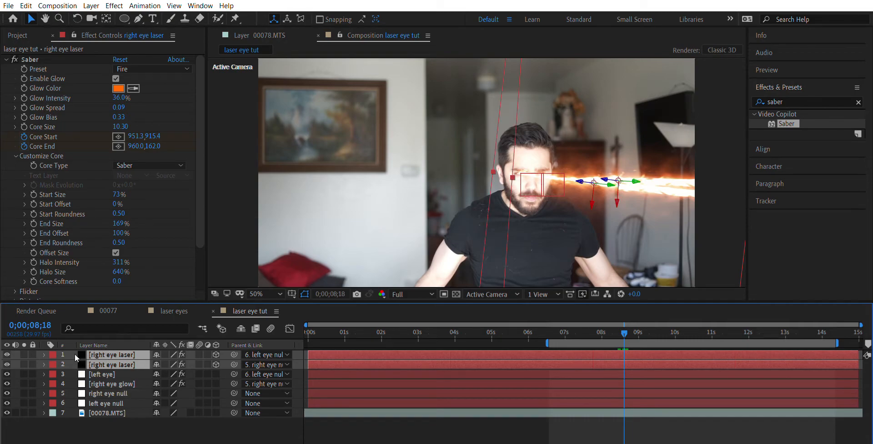
key(t)
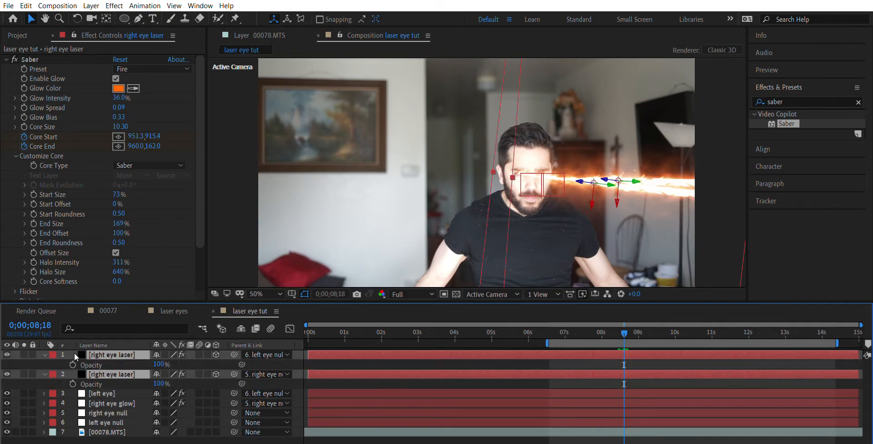
key(alt+shift+t)
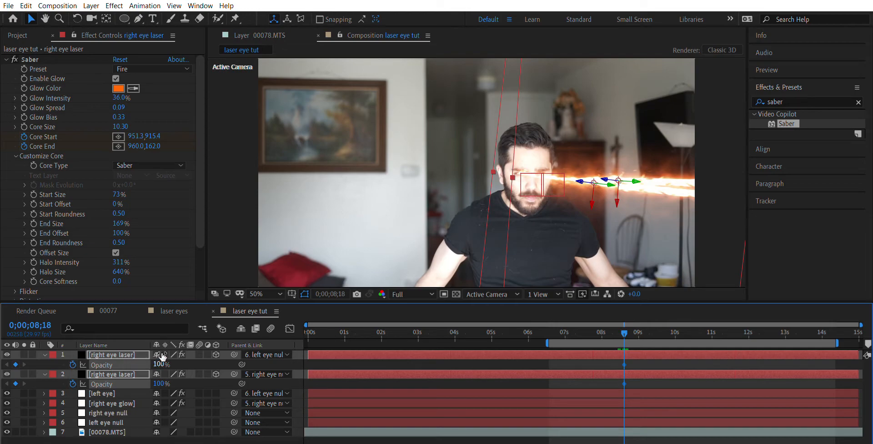
Step: Set the Opacity of both laser layers to 0% at 0;00;08;14
key(Page_Up)
key(Page_Up)
key(Page_Up)
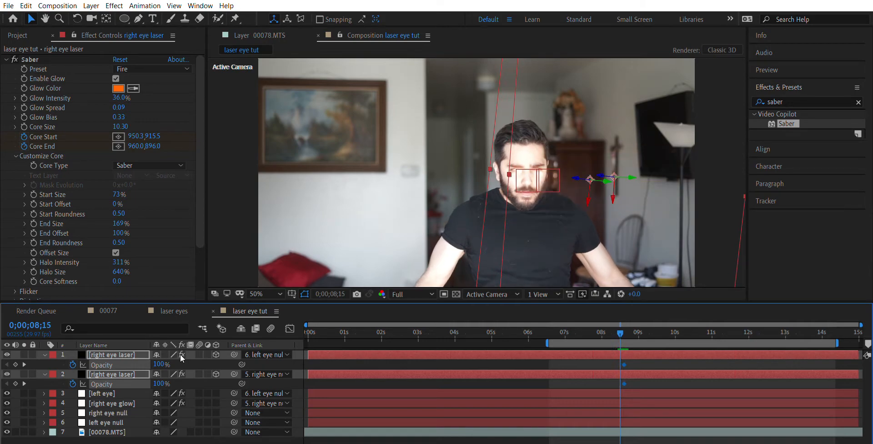
key(Page_Up)
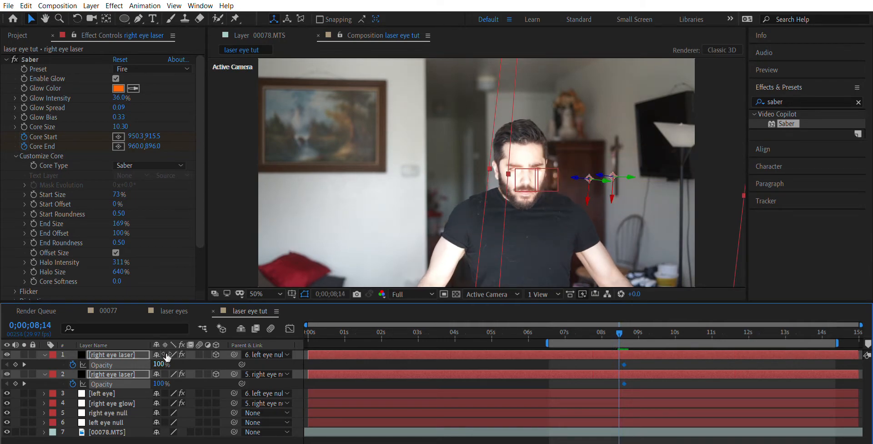
drag(161, 364, 12, 353)
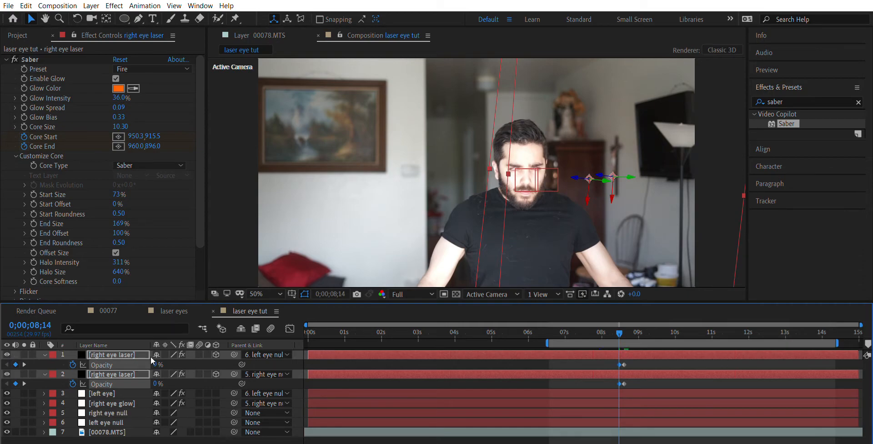
Step: Replace the Opacity keyframes of both laser layers with a single 100% keyframe at 0;00;08;16
key(Page_Down)
key(Page_Down)
key(Page_Down)
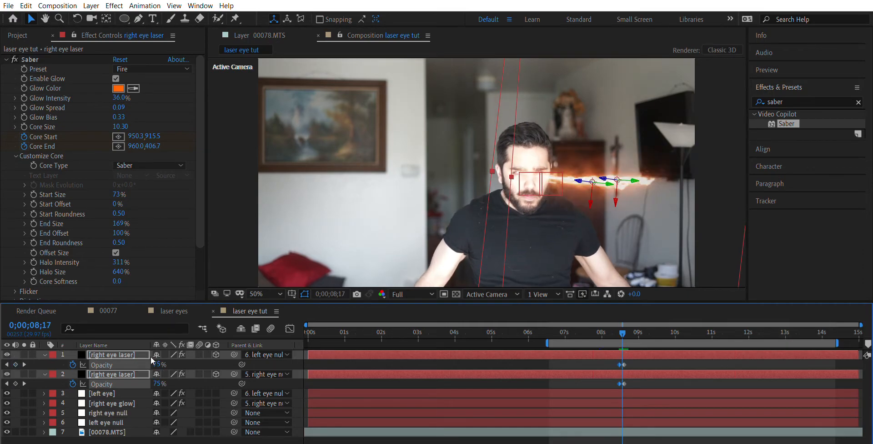
key(Page_Up)
key(Page_Up)
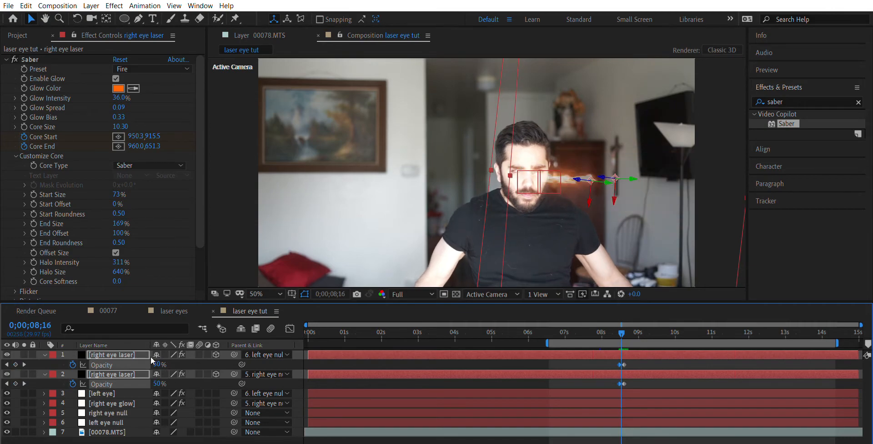
key(Page_Down)
drag(163, 359, 187, 359)
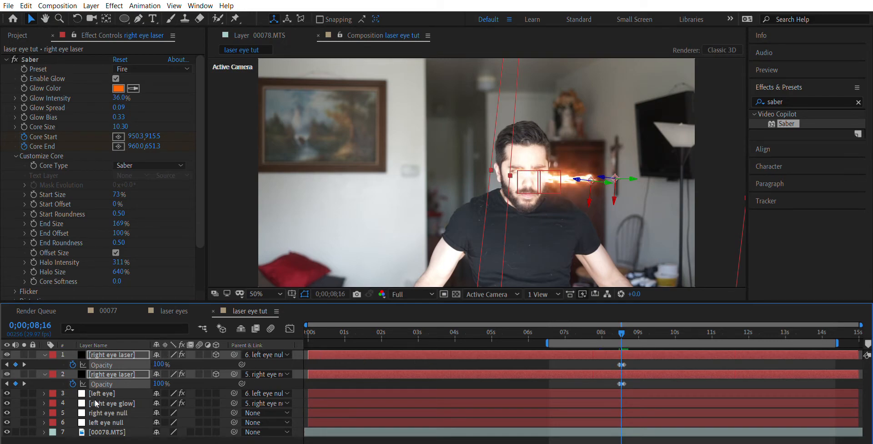
click(72, 364)
click(73, 364)
Step: At 0;00;08;14, keyframe the Opacity of both laser layers at 0%
key(Page_Up)
key(Page_Up)
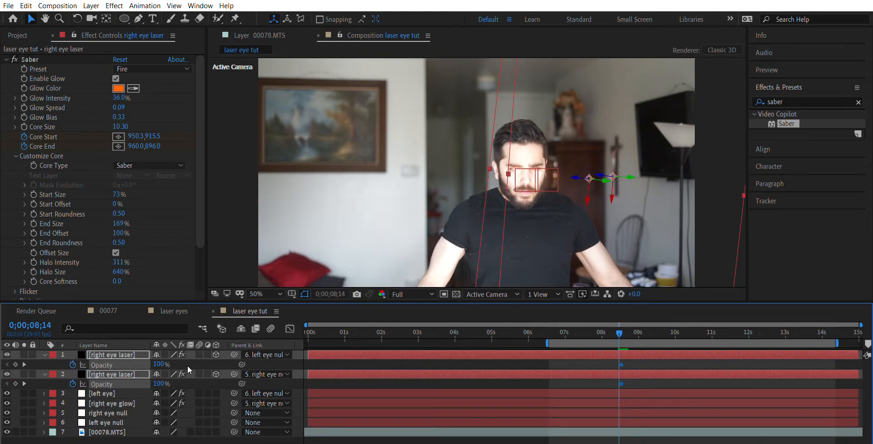
drag(164, 358, 5, 359)
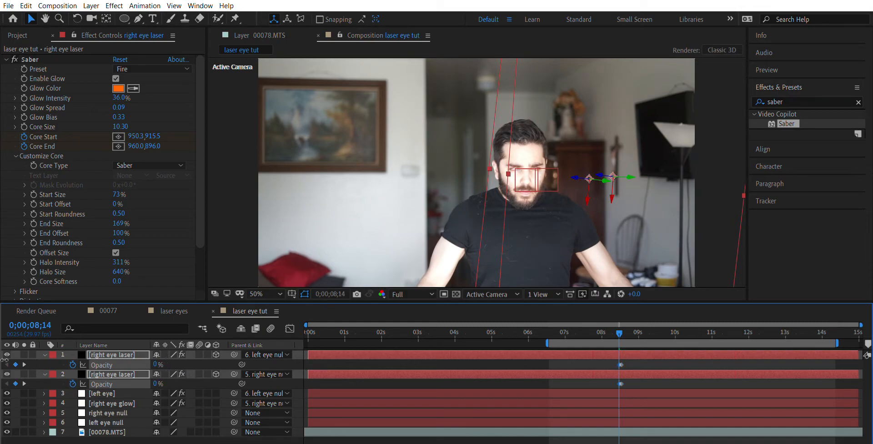
Step: Examine the fade-in of both lasers frame by frame between 0;00;08;14 and 0;00;08;17
key(Page_Down)
key(Page_Down)
key(Page_Down)
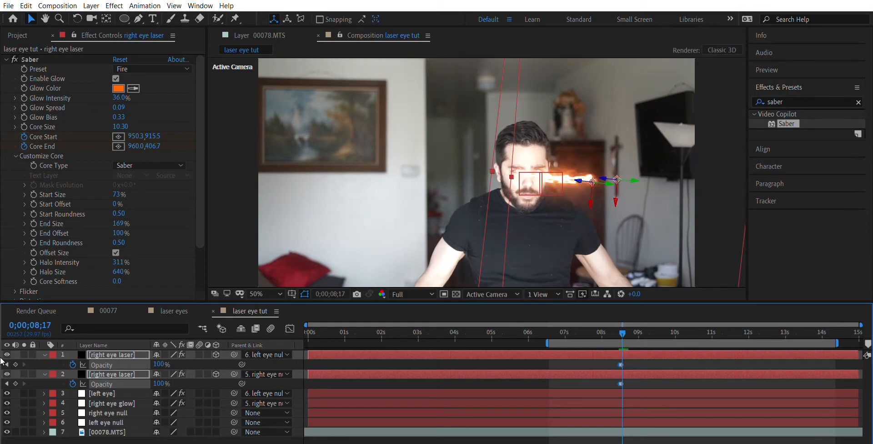
key(Page_Up)
key(Page_Up)
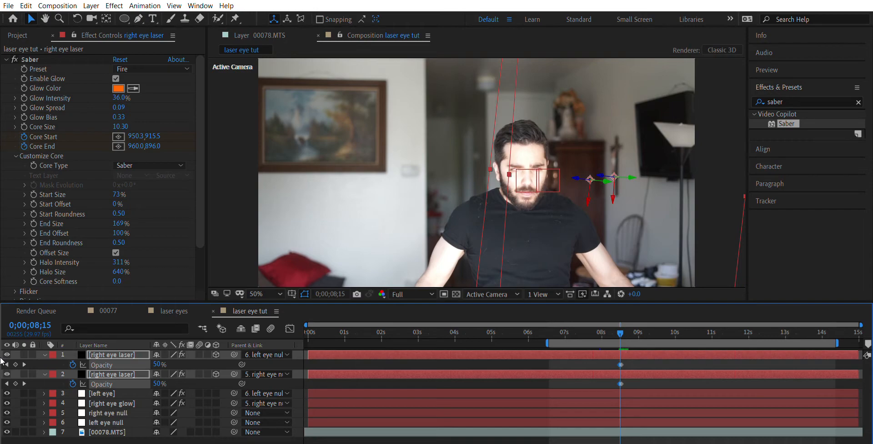
key(Page_Down)
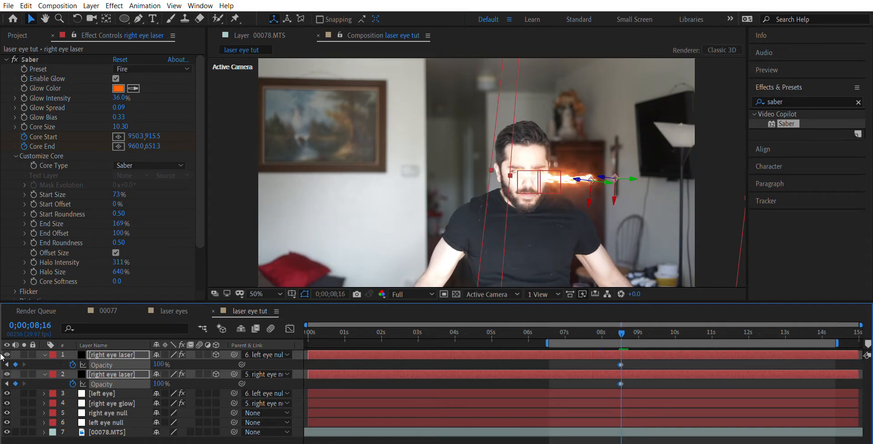
key(Page_Up)
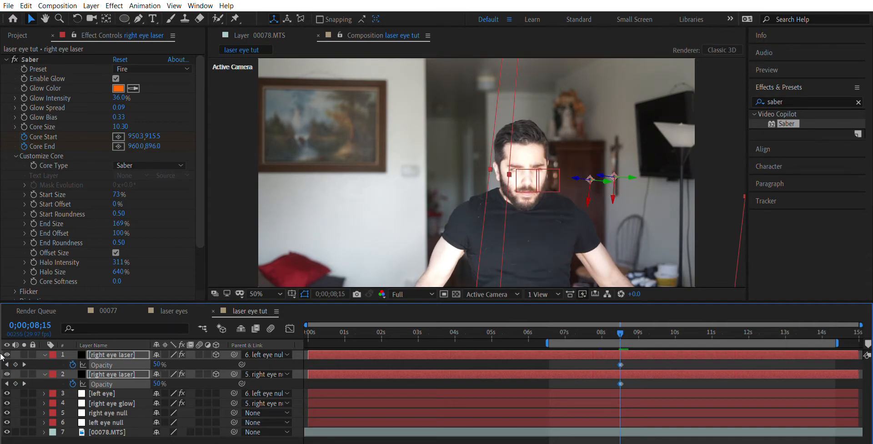
key(Page_Up)
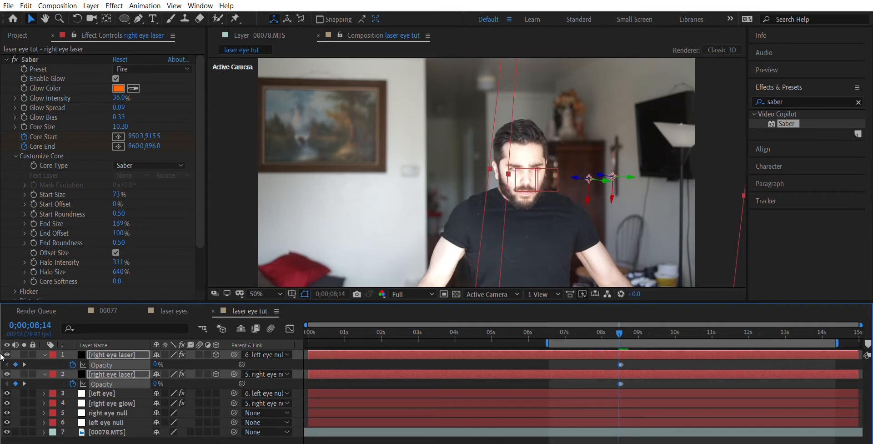
key(Page_Down)
key(Page_Up)
key(Page_Down)
key(Page_Down)
key(Page_Up)
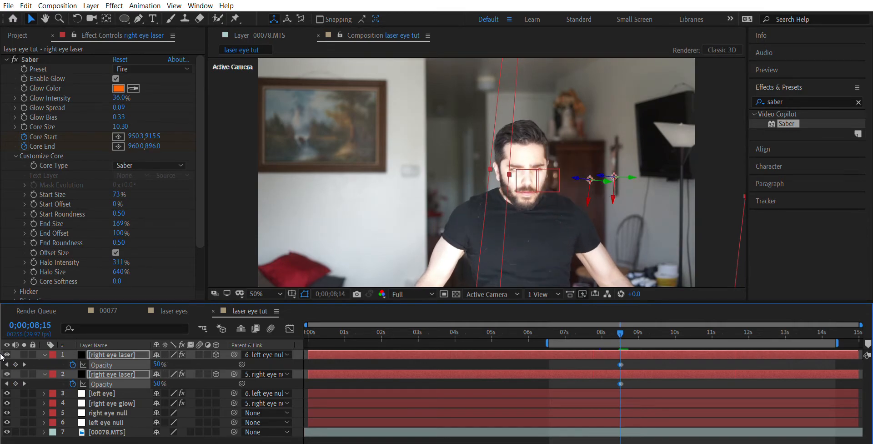
Step: Step back and forth through the start of both lasers between 0;00;08;14 and 0;00;08;19 to check how they fire
key(Page_Up)
key(Page_Down)
key(Page_Down)
key(Page_Down)
key(Page_Down)
key(Page_Down)
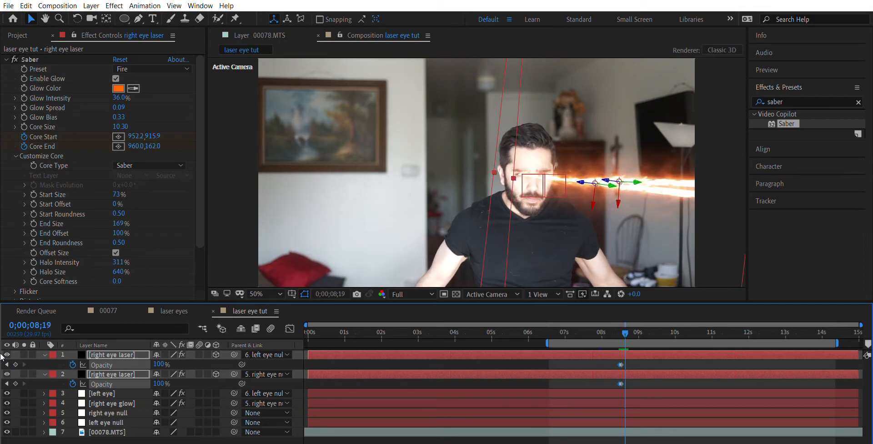
key(Page_Up)
key(Page_Up)
key(Page_Up)
key(Page_Up)
key(Page_Up)
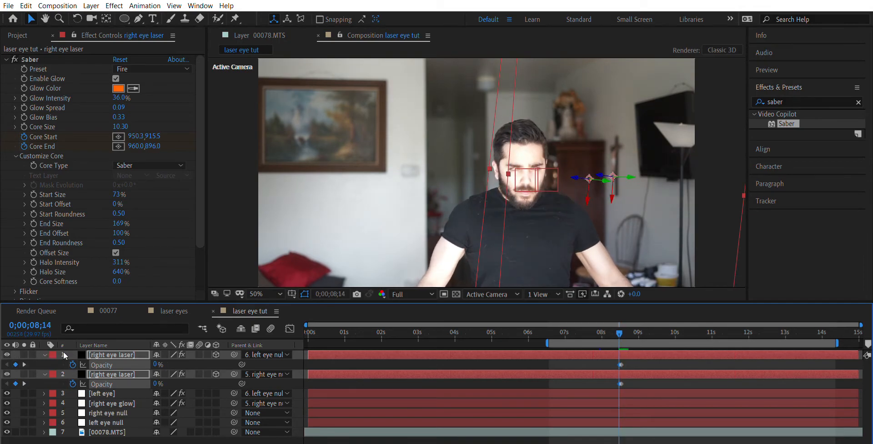
key(Page_Down)
key(Page_Down)
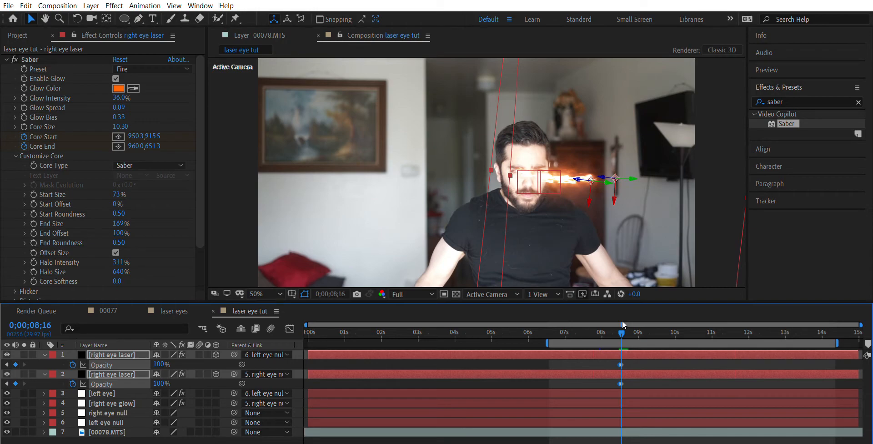
Step: Find the blink at 0;00;12;03 and keyframe the Opacity of both laser layers at 0% there
drag(621, 321, 748, 354)
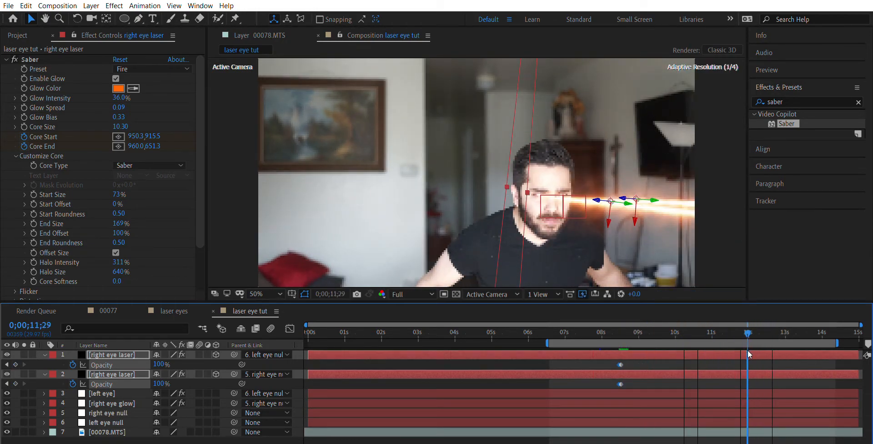
key(Page_Down)
key(Page_Down)
key(Page_Down)
key(Page_Down)
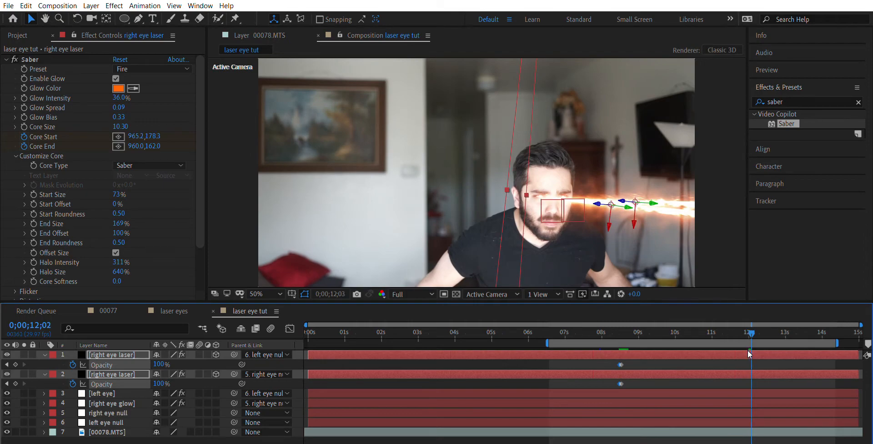
key(Page_Down)
click(159, 364)
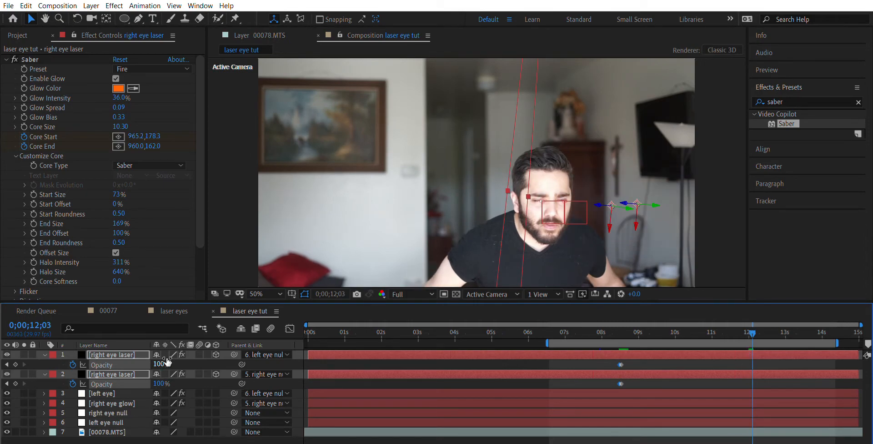
text(0)
key(Return)
Step: One frame earlier, at 0;00;12;02, keyframe the Opacity of both laser layers at 100%
key(Page_Up)
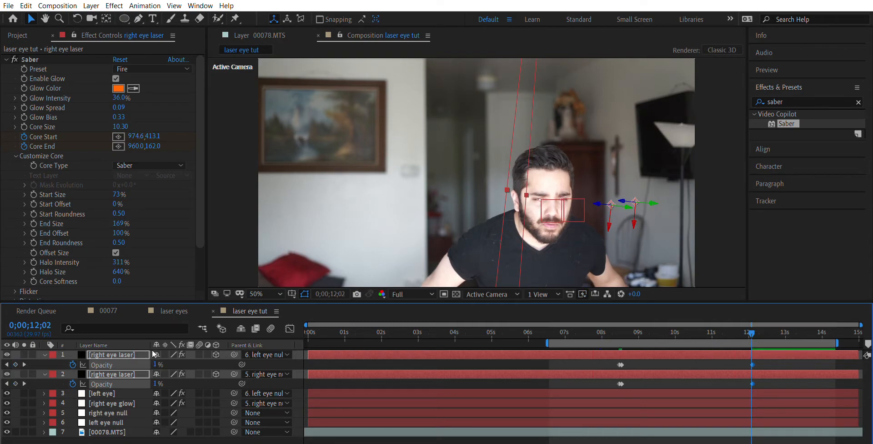
click(155, 364)
text(100)
key(Return)
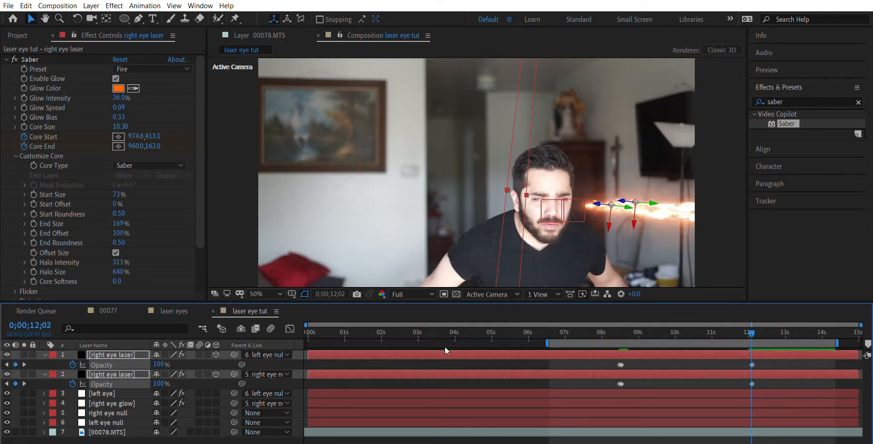
Step: Examine the lasers' shut-off frame by frame between 0;00;12;03 and 0;00;11;27
key(Page_Down)
key(Page_Up)
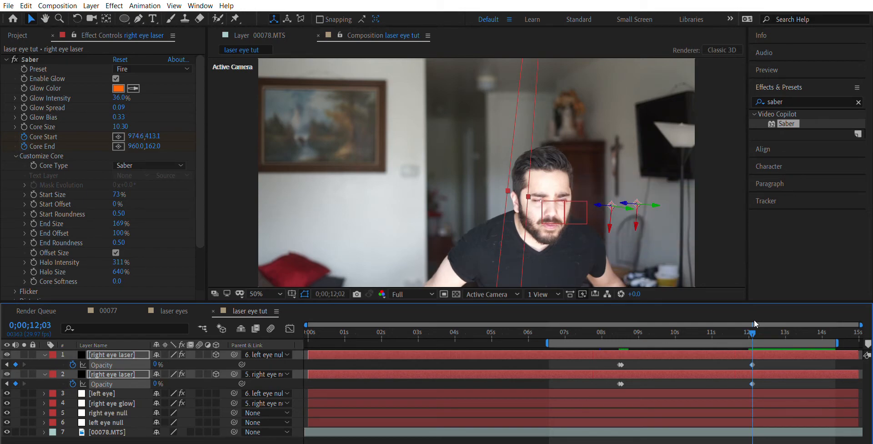
key(Page_Up)
key(Page_Up)
key(Page_Up)
key(Page_Up)
key(Page_Up)
key(Page_Up)
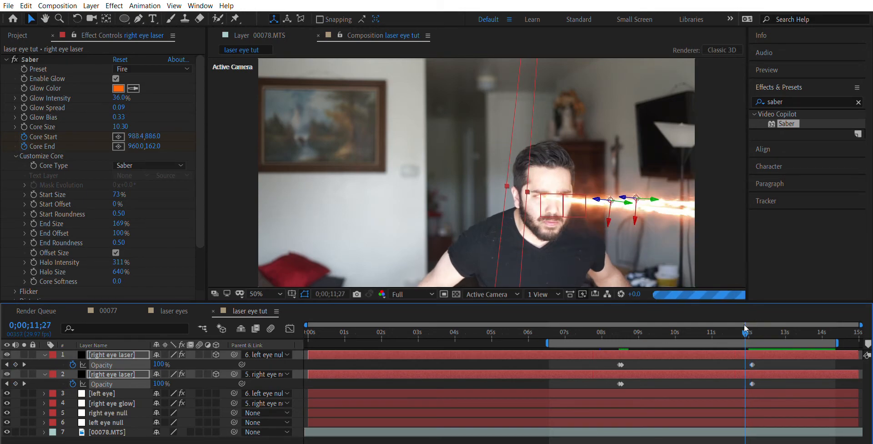
Step: Collapse both laser layers' properties and examine the eye glows around 0;00;08;10 at 100% magnification
drag(746, 318, 619, 326)
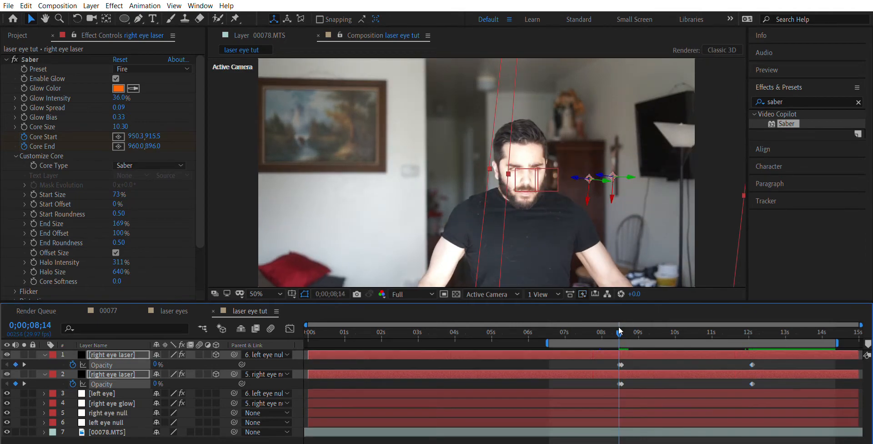
click(44, 354)
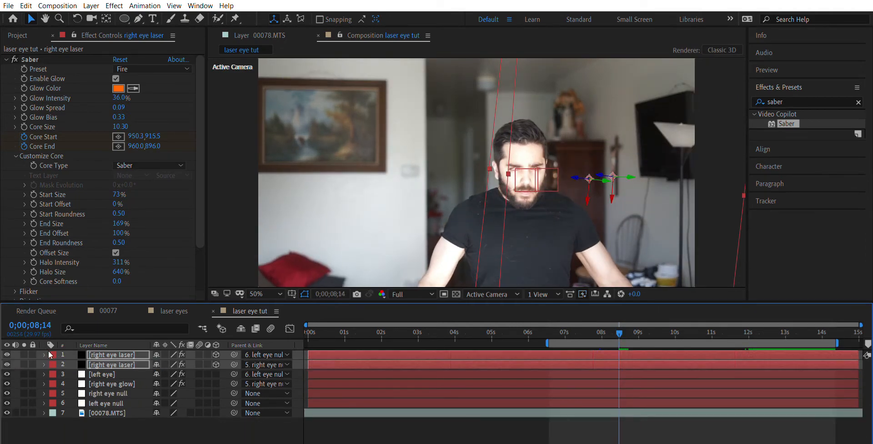
click(95, 384)
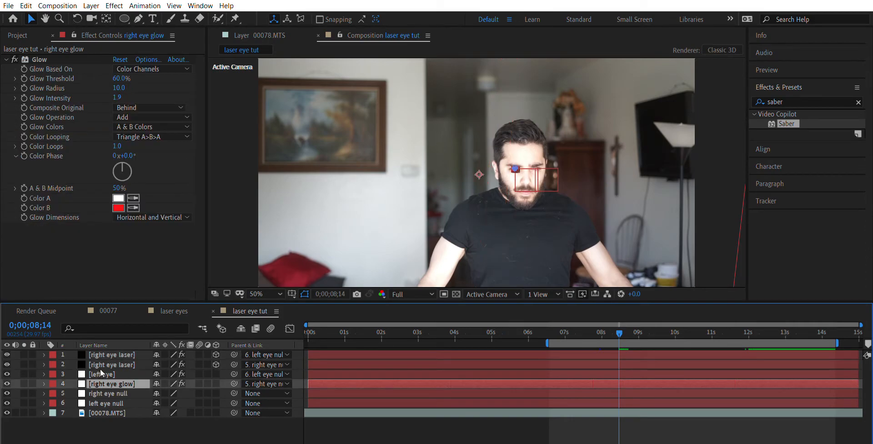
ctrl+click(74, 374)
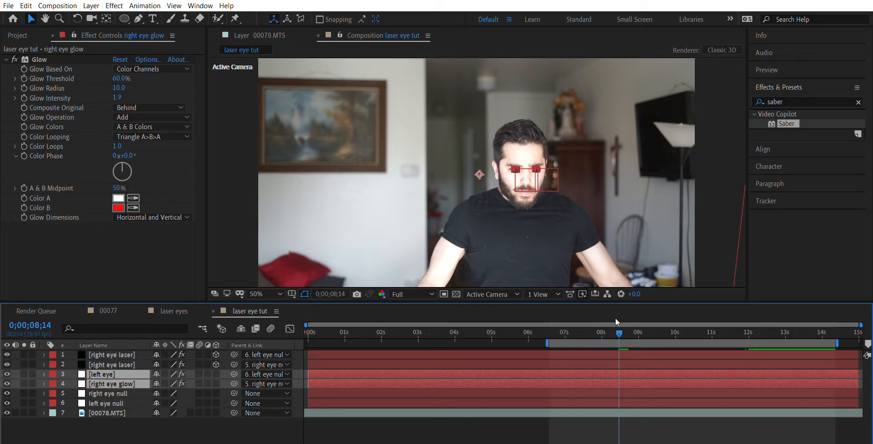
drag(620, 321, 614, 322)
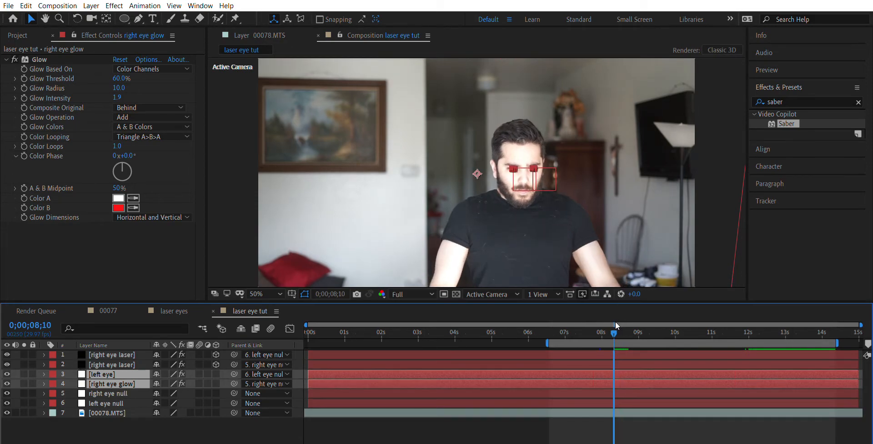
click(129, 412)
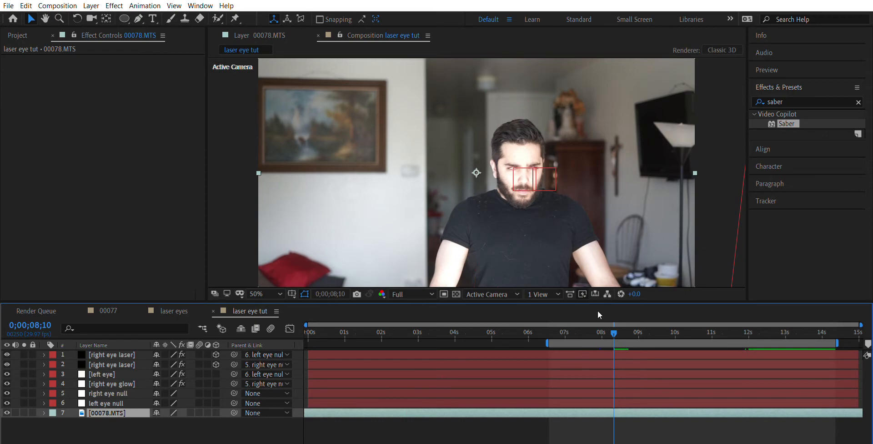
key(slash)
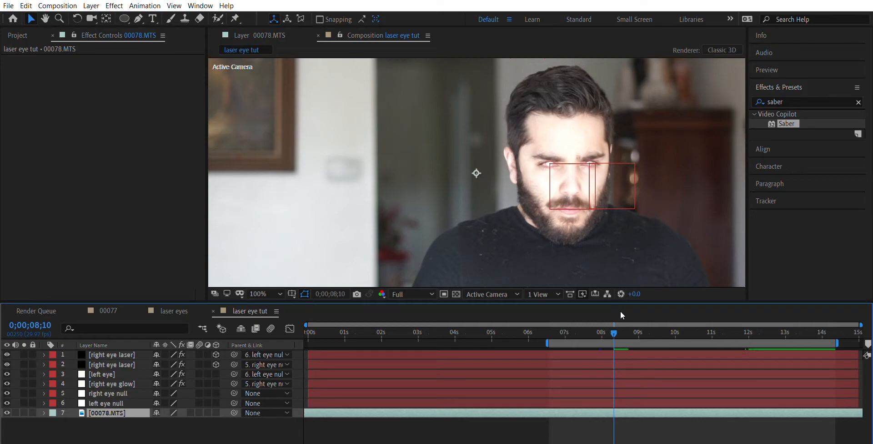
Step: At 0;00;12;01, add 100% Opacity keyframes to the left eye and right eye glow layers
drag(613, 322, 749, 340)
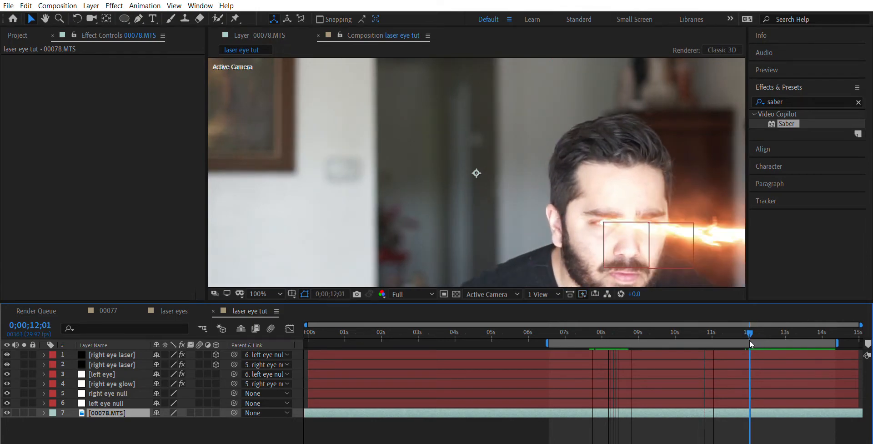
click(75, 374)
shift+click(77, 383)
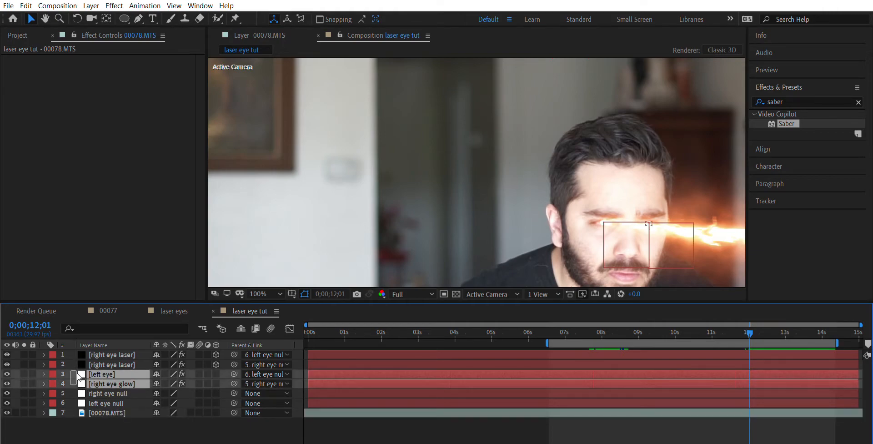
key(t)
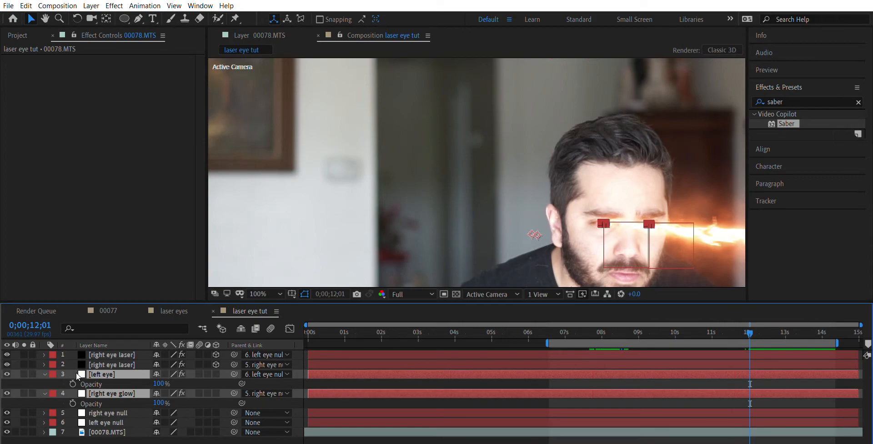
key(alt+shift+t)
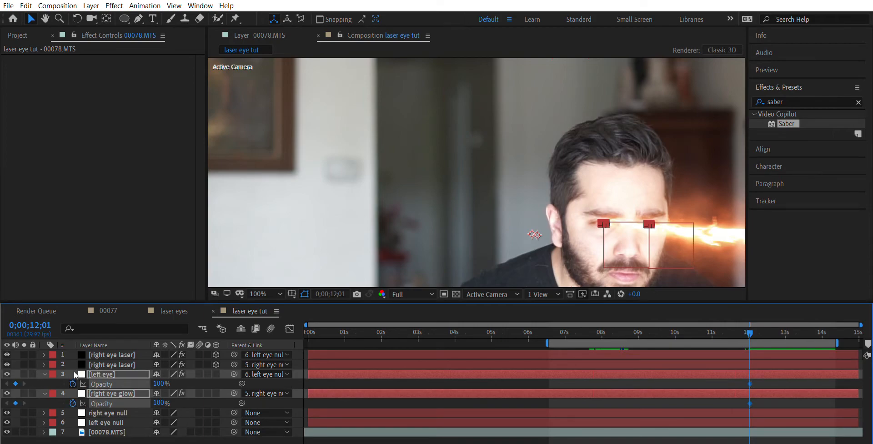
Step: Keyframe the Opacity of both eye glow layers at 0% at 0;00;12;02, check the preceding frames and collapse the layers' properties
key(Page_Down)
drag(160, 384, 35, 385)
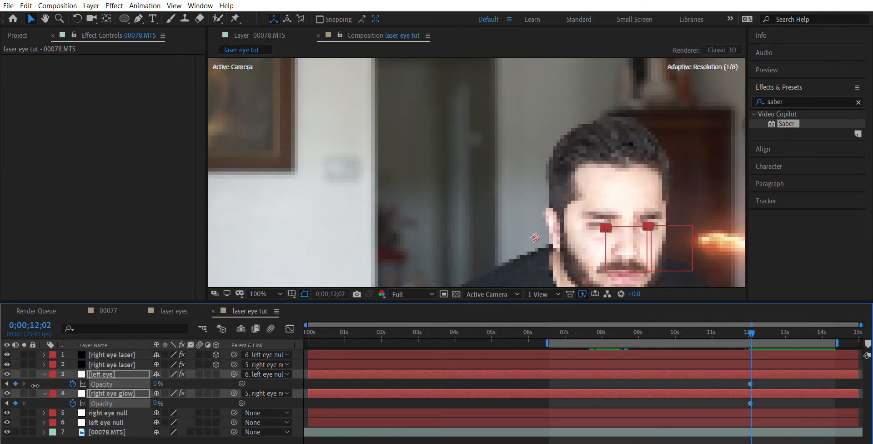
key(Page_Up)
key(Page_Up)
key(Page_Up)
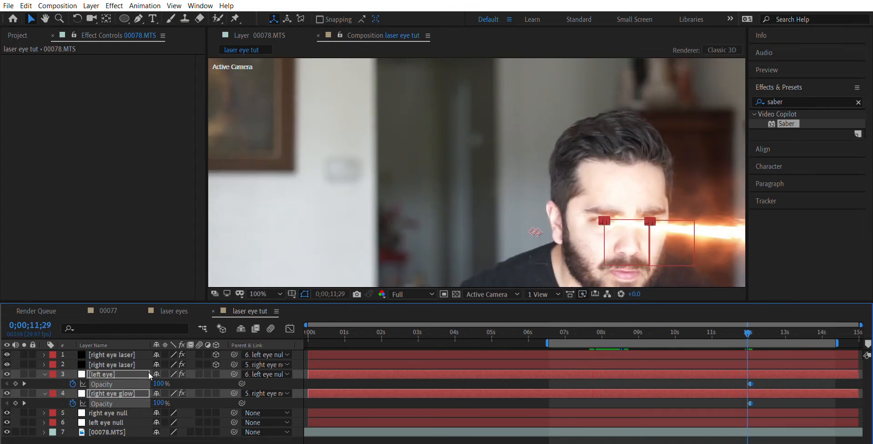
key(Page_Up)
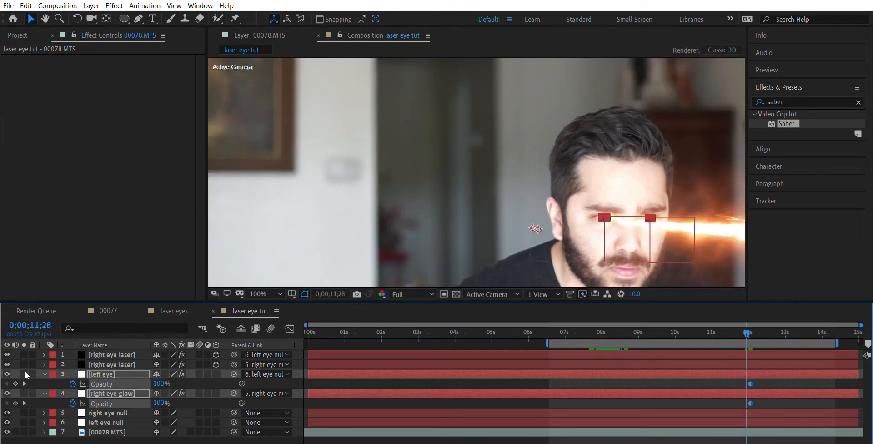
key(u)
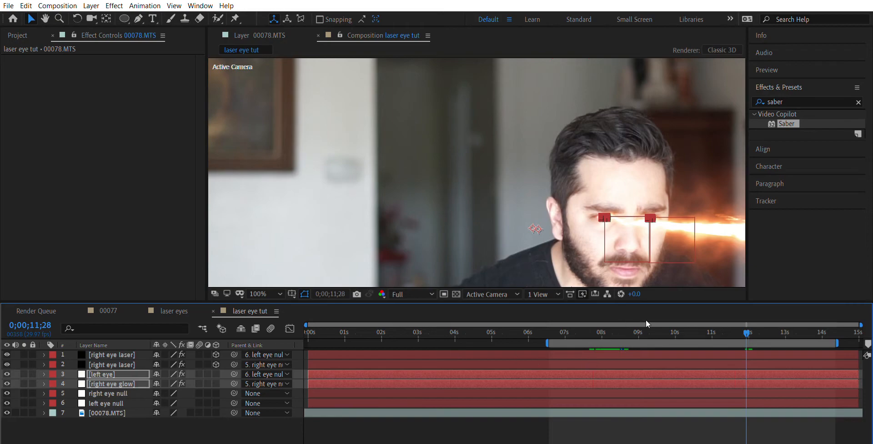
Step: Fit the whole composition in the viewer and lower the preview resolution to Third
click(601, 324)
drag(600, 324, 578, 323)
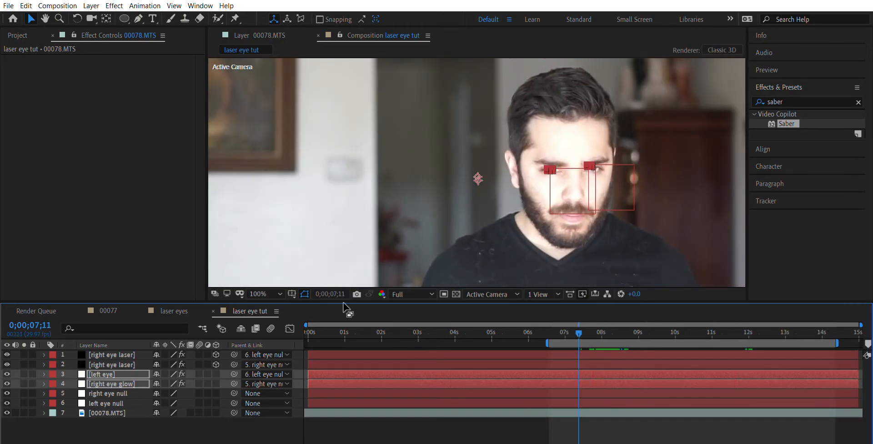
click(278, 293)
click(269, 94)
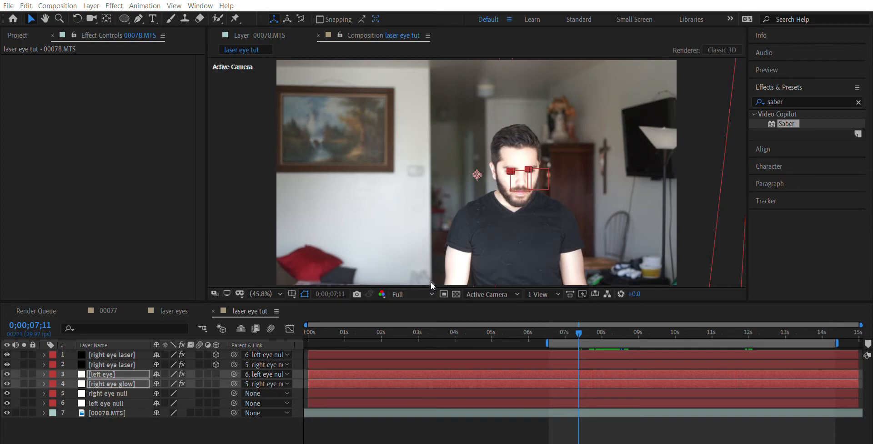
click(408, 337)
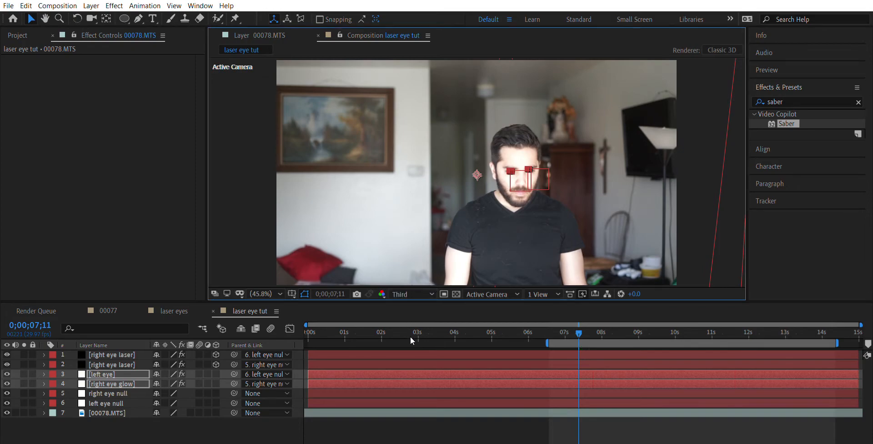
Step: Preview the full laser animation from 0;00;07;06 and again from 0;00;07;18
click(572, 324)
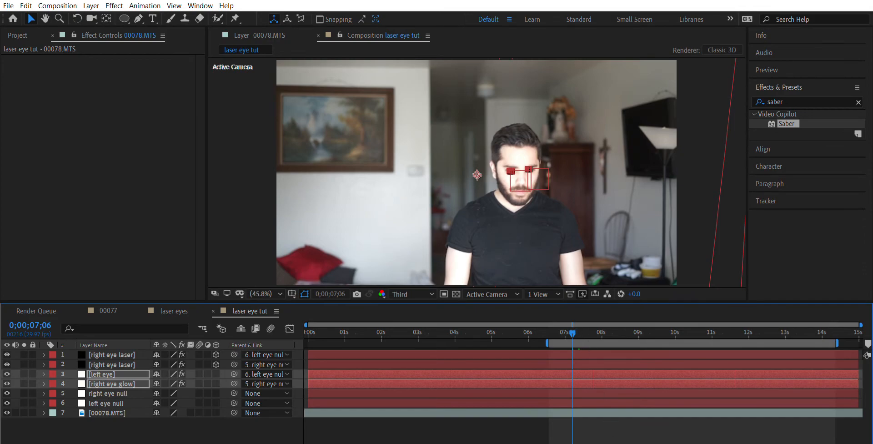
key(space)
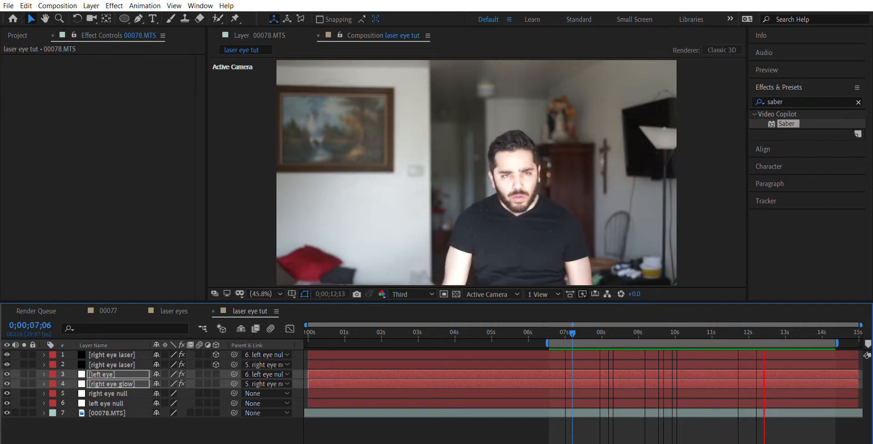
key(space)
click(587, 322)
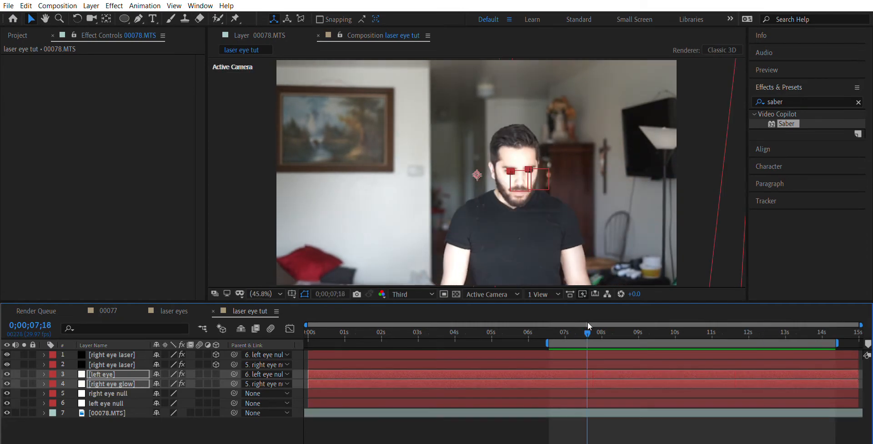
key(space)
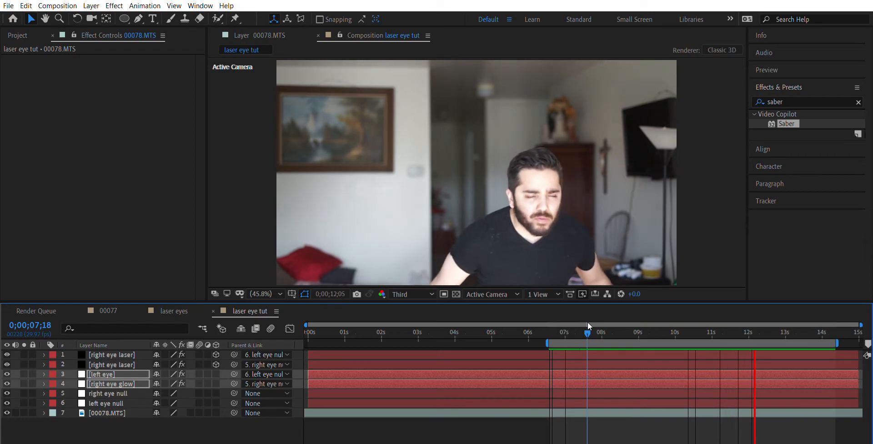
key(space)
click(587, 322)
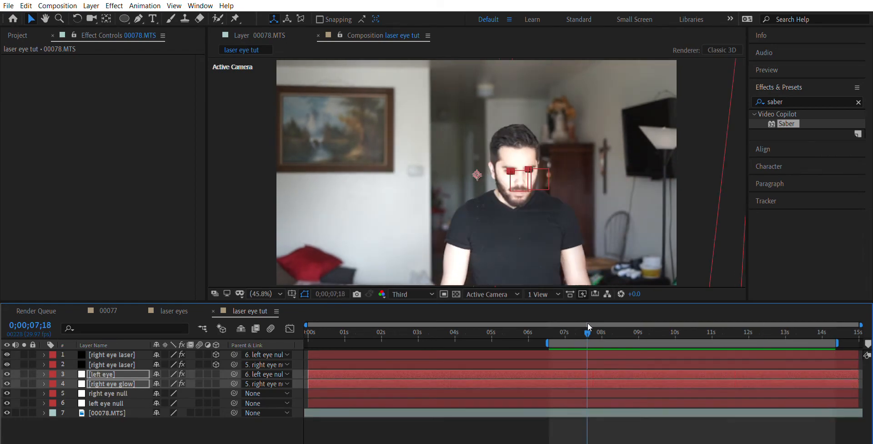
Step: Play the lasers from 0;00;08;29 through the blink and inspect the frame at 0;00;09;26
drag(587, 322, 638, 311)
key(space)
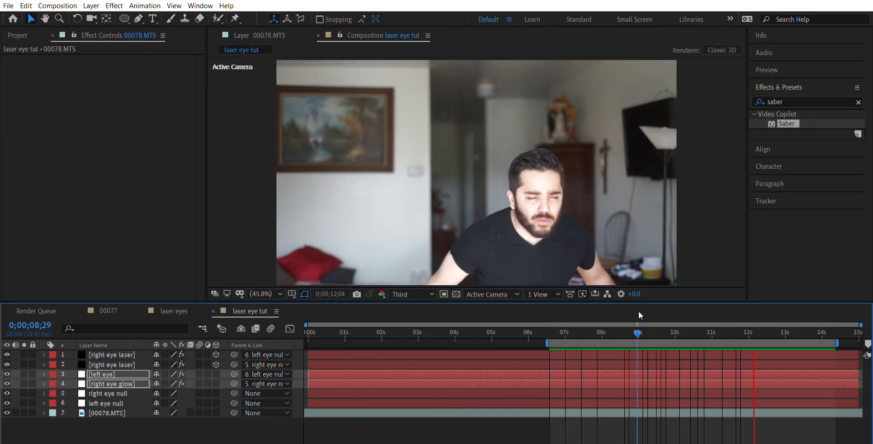
key(space)
drag(762, 325, 673, 329)
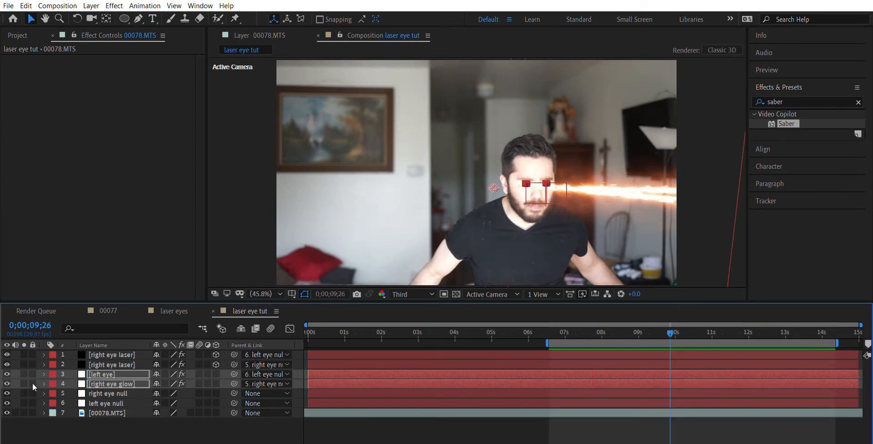
Step: Select the topmost laser layer and inspect how it lines up with the eye at 200% zoom between 0;00;09;23 and 0;00;10;06
click(92, 352)
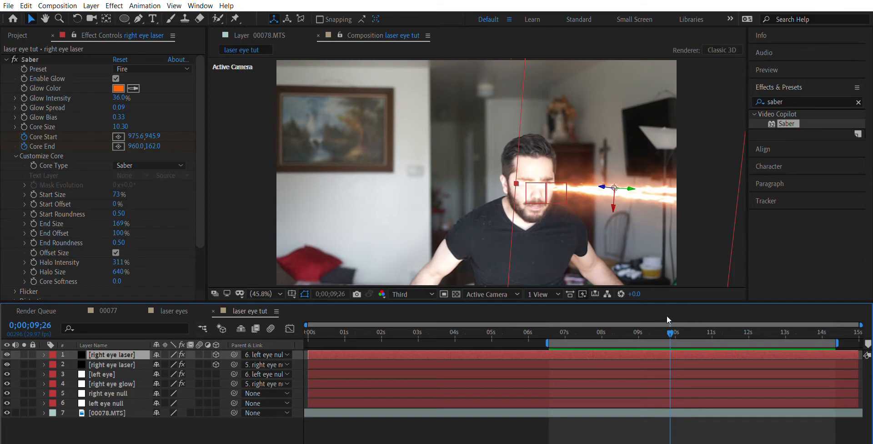
drag(671, 324, 696, 332)
drag(679, 335, 667, 334)
scroll(526, 184, up, 4)
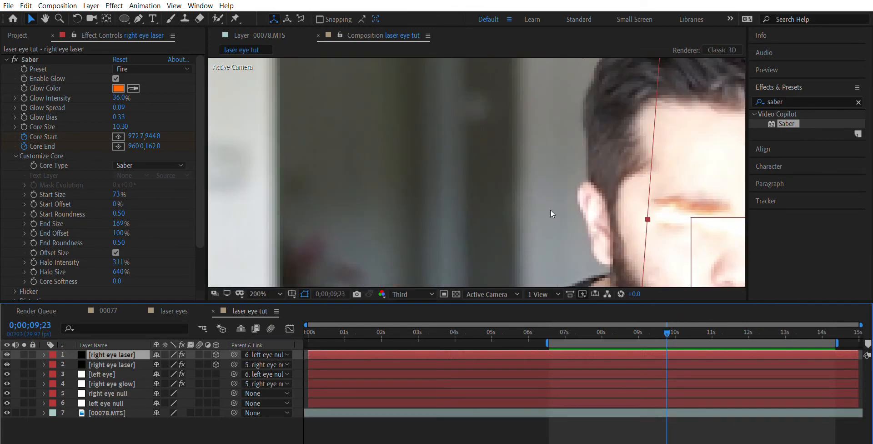
key(h)
drag(550, 209, 308, 124)
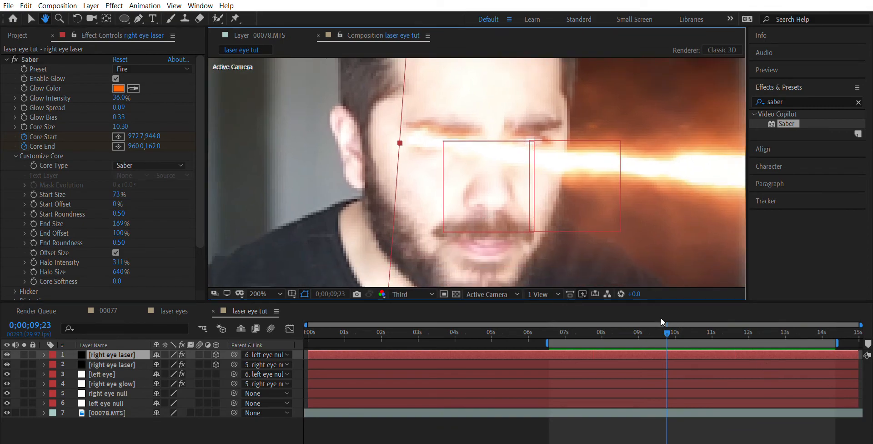
mouse_move(667, 321)
mouse_down()
mouse_move(760, 316)
mouse_move(654, 325)
mouse_move(682, 325)
mouse_up()
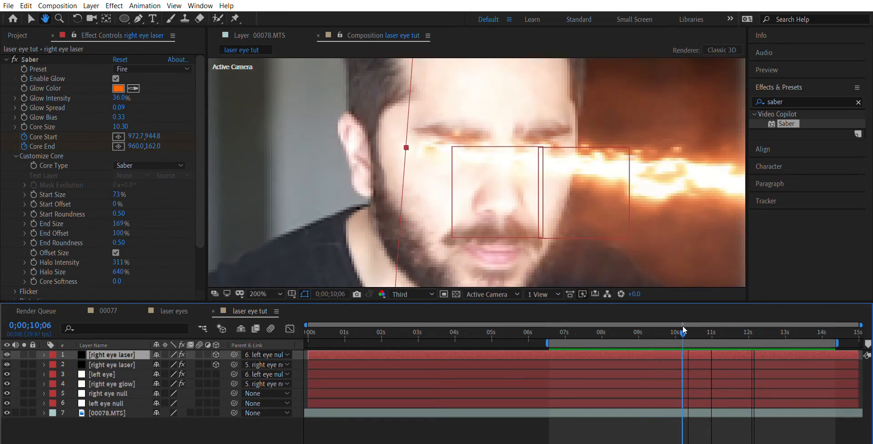
Step: Select both laser layers and preview how their origins follow the eyes from 0;00;08;16
key(v)
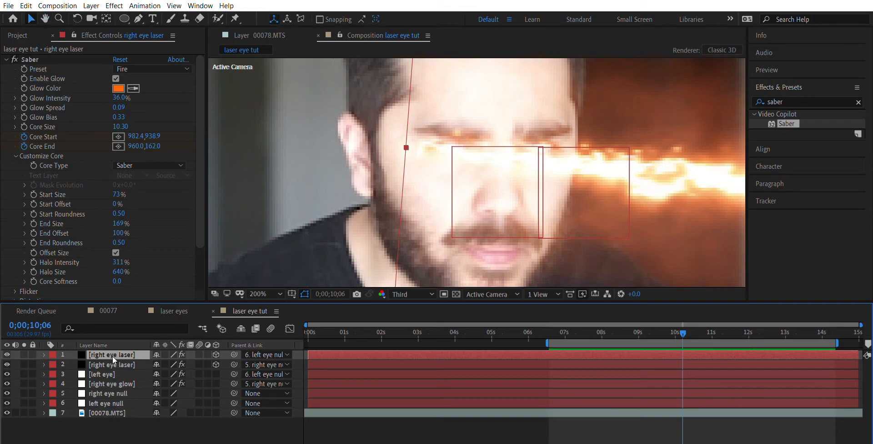
click(113, 364)
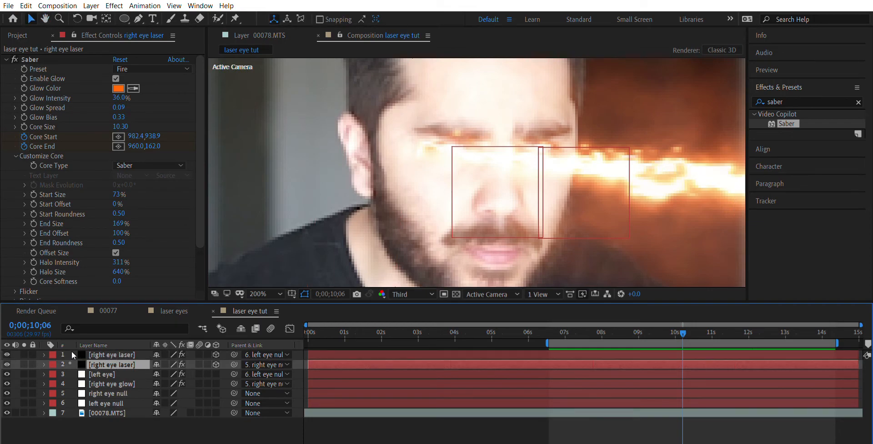
ctrl+click(84, 354)
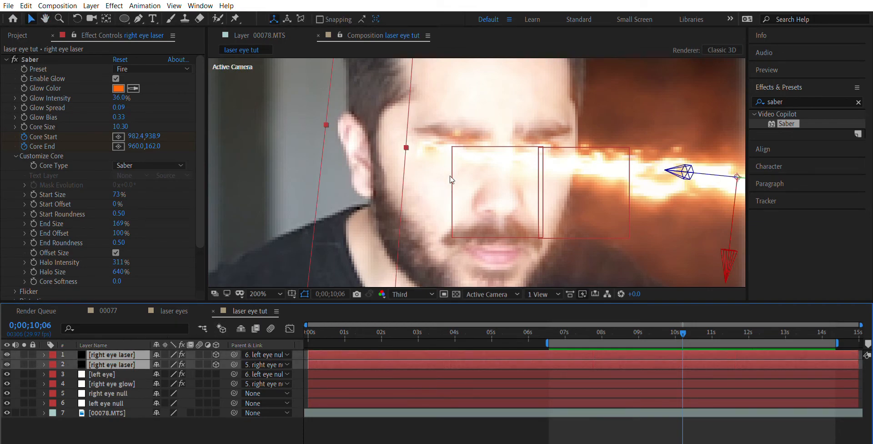
drag(445, 151, 454, 151)
click(625, 336)
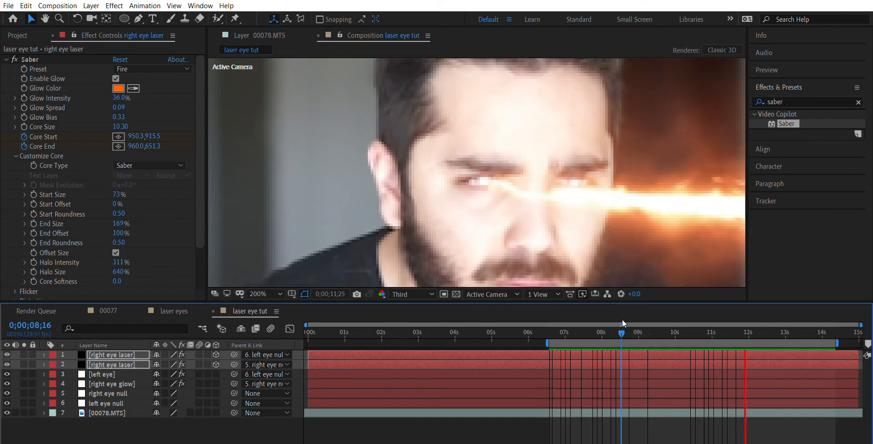
key(space)
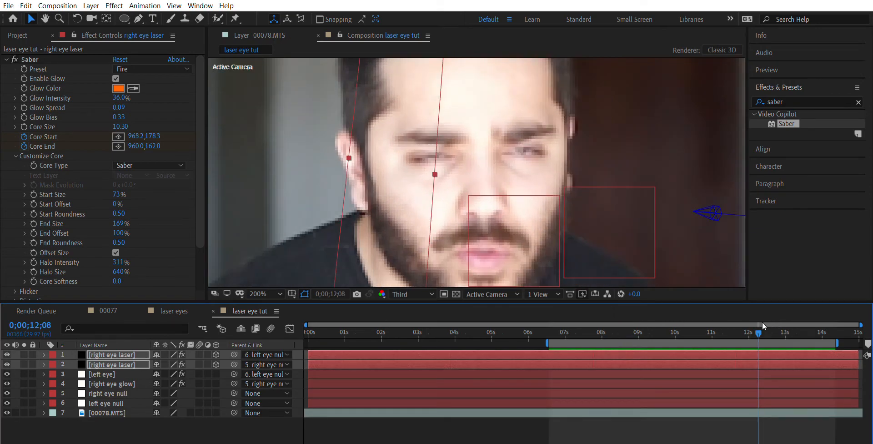
drag(757, 320, 620, 316)
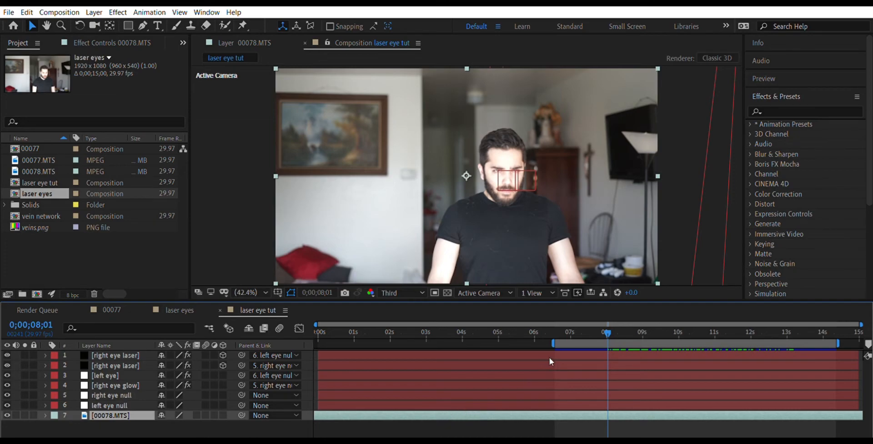
Step: Play the laser animation in the full frame from 0;00;07;25 and again from 0;00;08;06
drag(606, 319, 600, 321)
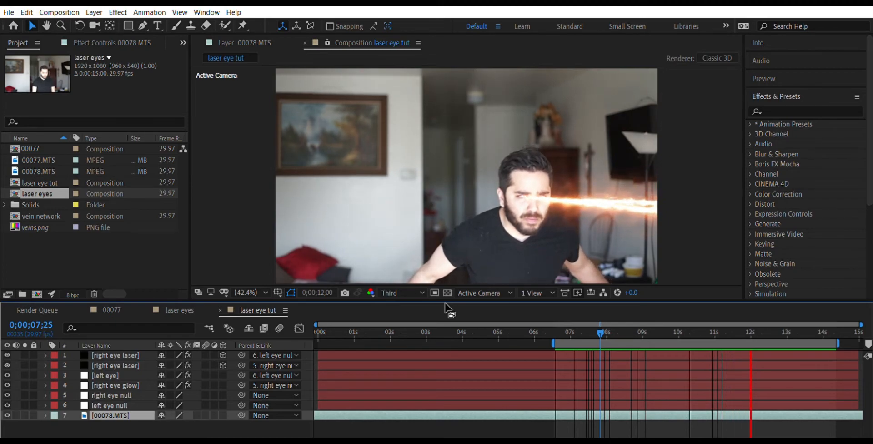
key(space)
click(614, 324)
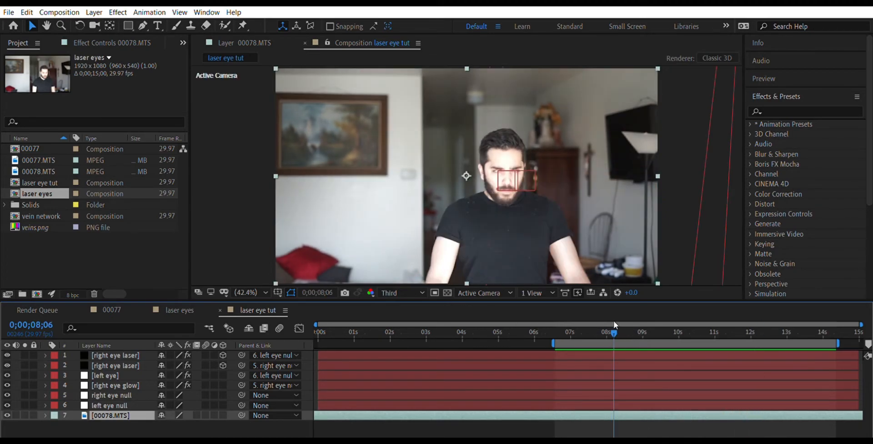
key(space)
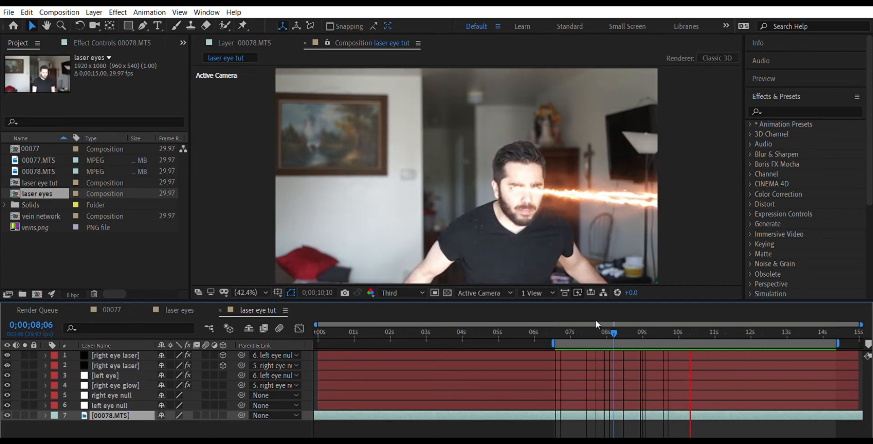
key(space)
Step: Set the preview resolution to Half and play the laser animation from 0;00;07;22
click(423, 284)
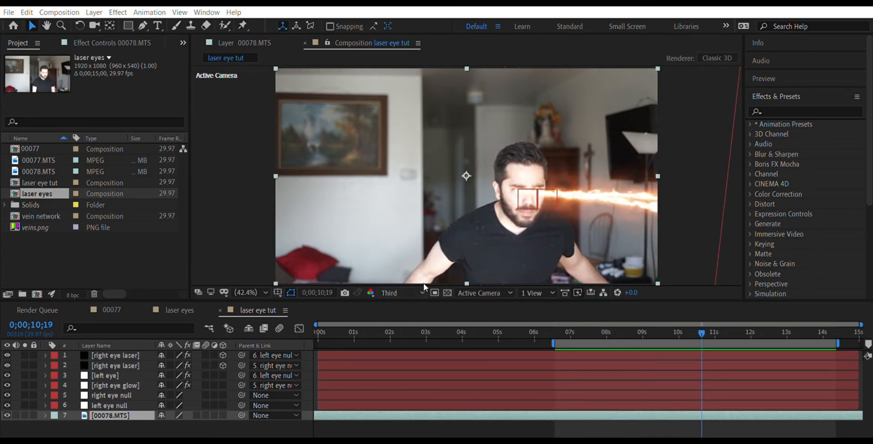
click(404, 323)
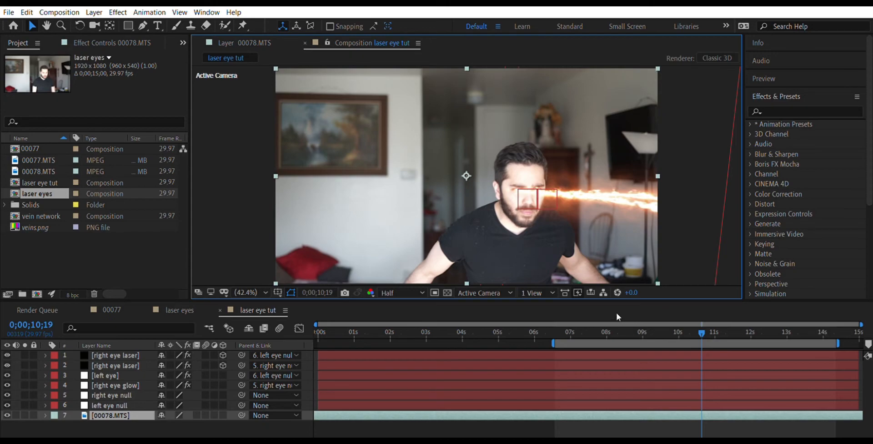
click(597, 318)
key(space)
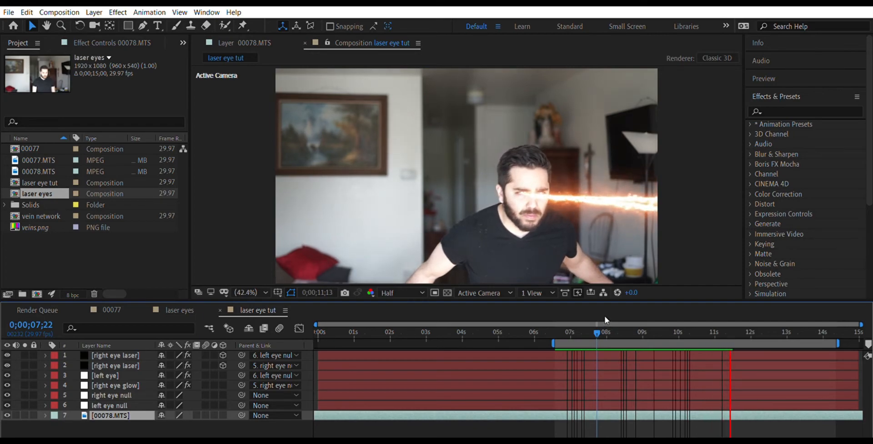
drag(605, 320, 632, 321)
key(space)
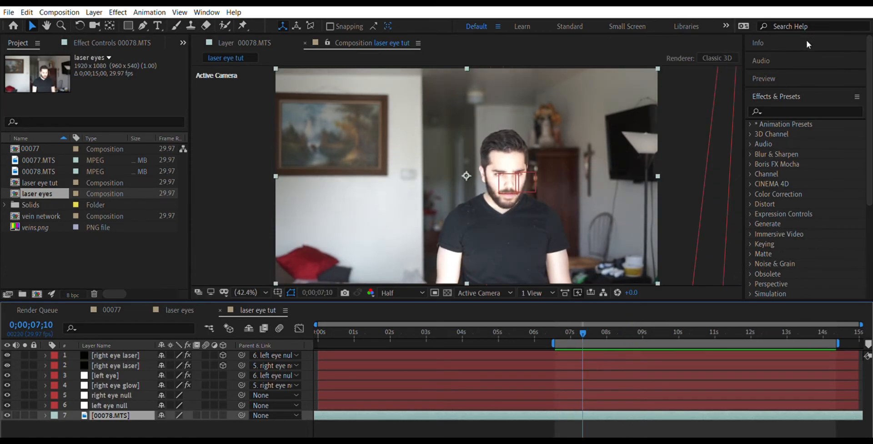
Step: Configure the preview to cache before playback, play from the current time and run at a frame rate of 29.97
click(784, 79)
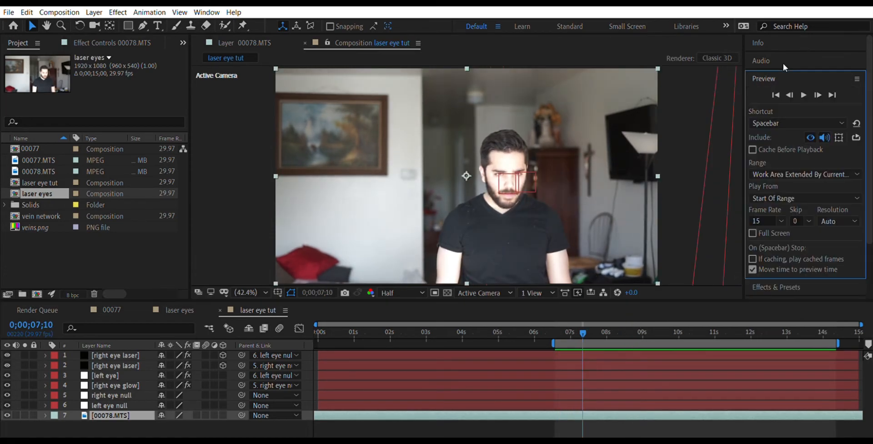
click(842, 111)
click(752, 149)
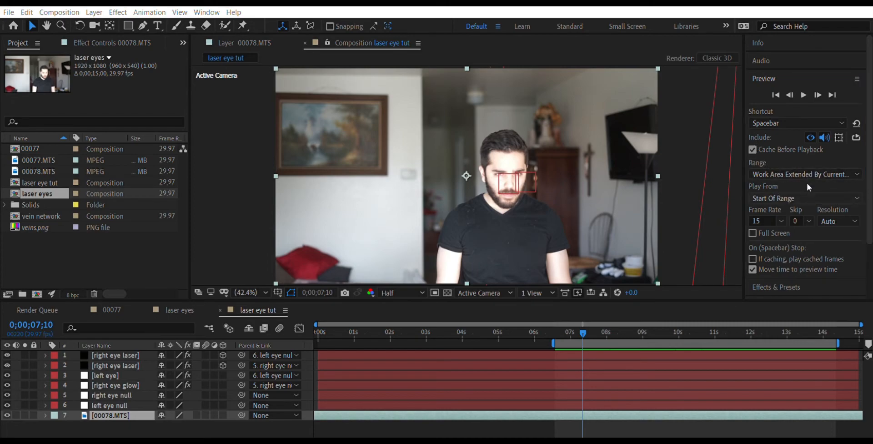
click(798, 198)
click(798, 206)
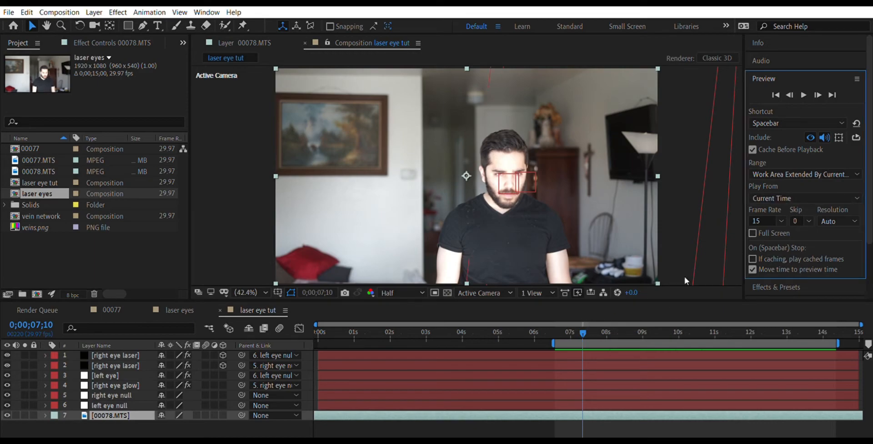
click(767, 276)
Step: Play the cached laser animation from 0;00;07;10, 0;00;07;28 and 0;00;08;14
key(space)
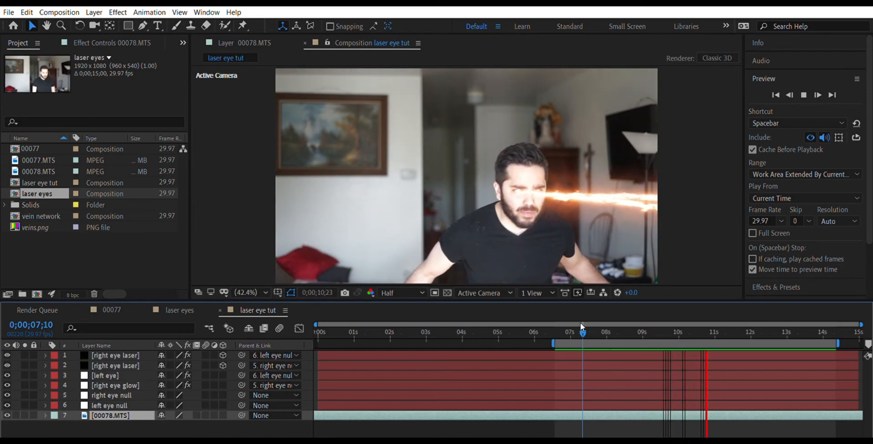
key(space)
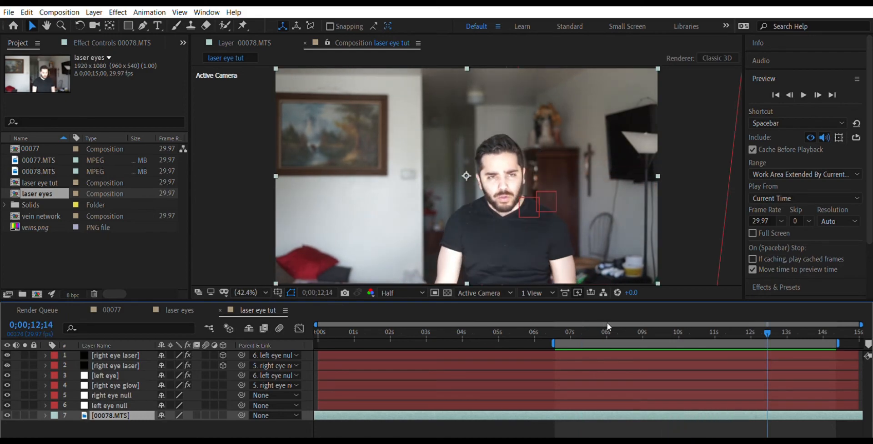
click(605, 324)
key(space)
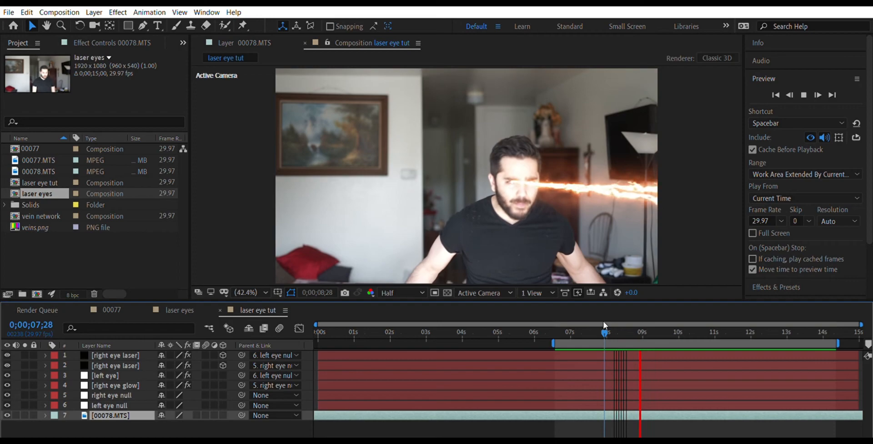
key(space)
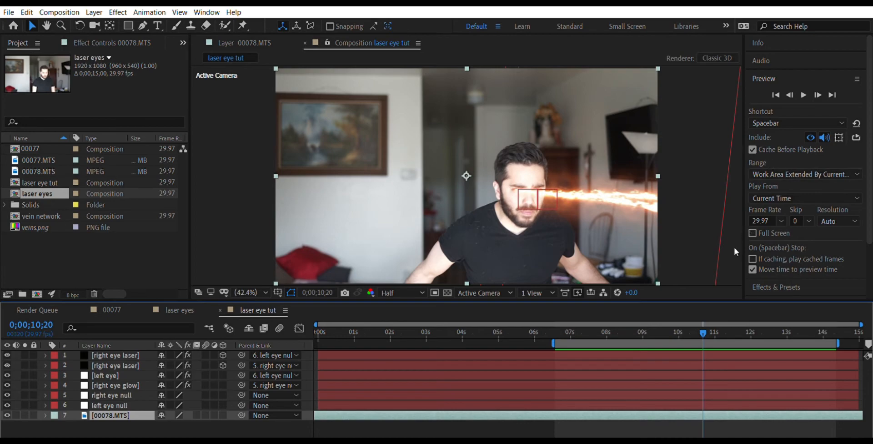
click(622, 321)
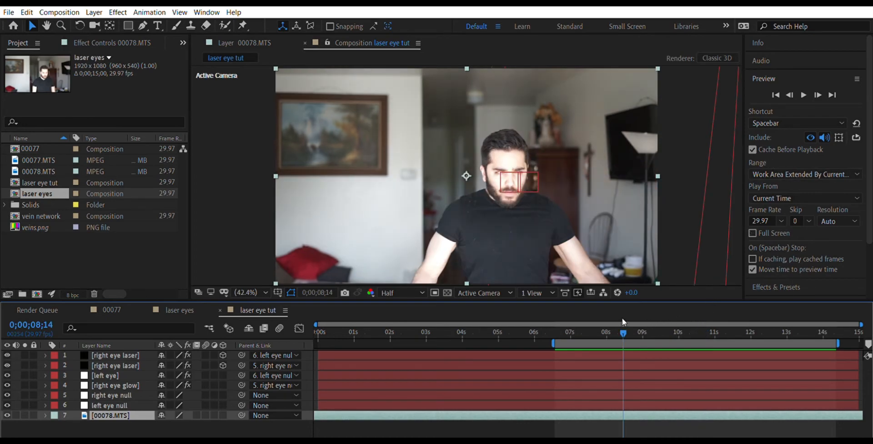
key(space)
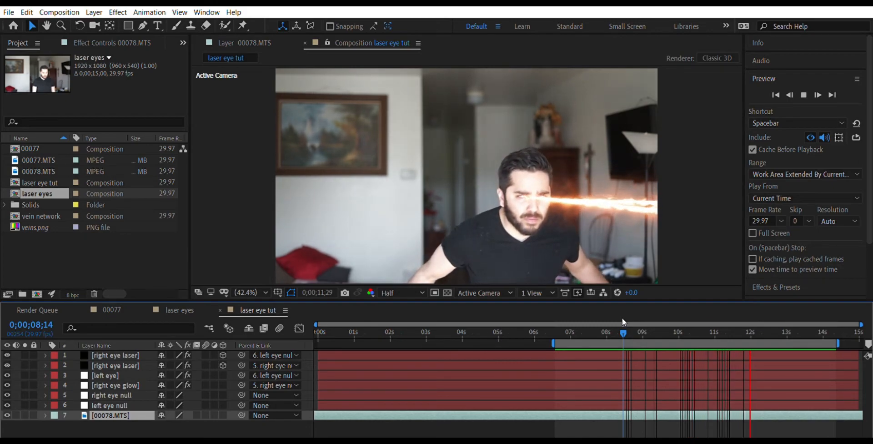
key(space)
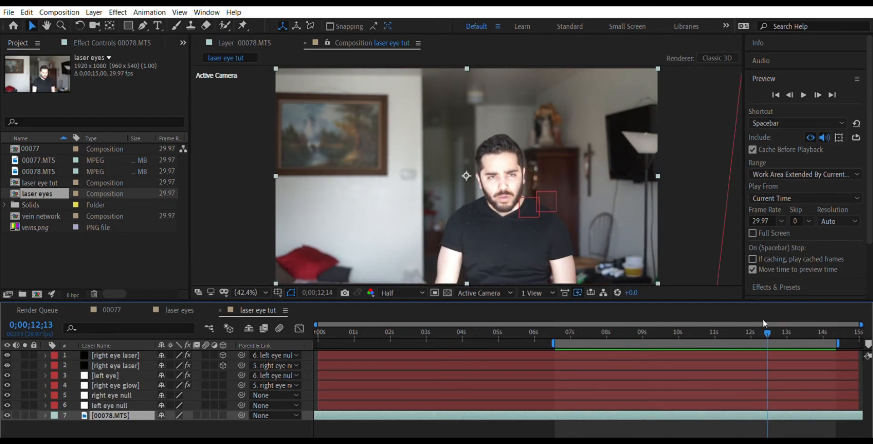
Step: Move to 0;00;08;22, examine the layer stack of the laser eyes composition and return to laser eye tut
drag(761, 318, 633, 318)
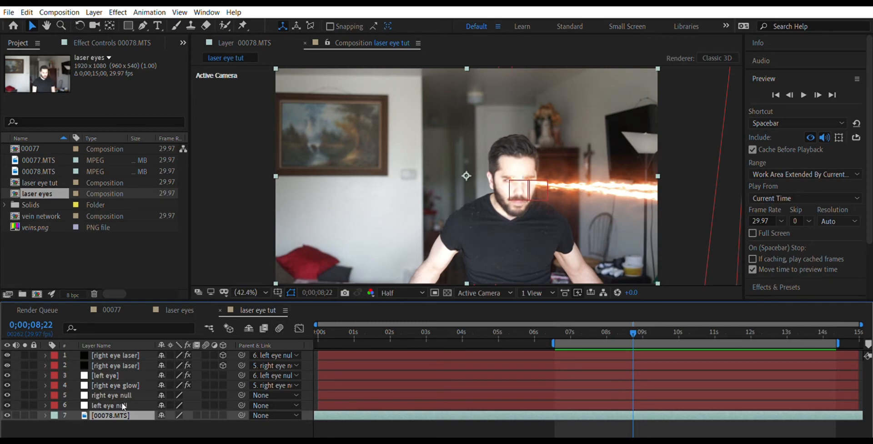
click(167, 305)
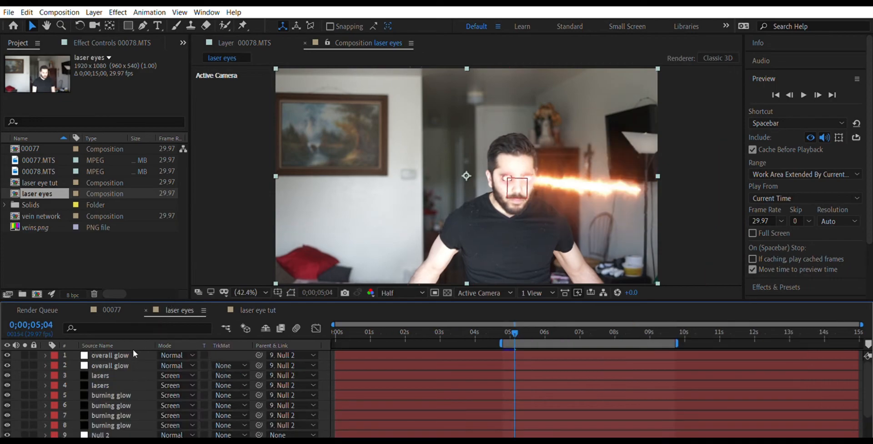
scroll(132, 349, down, 3)
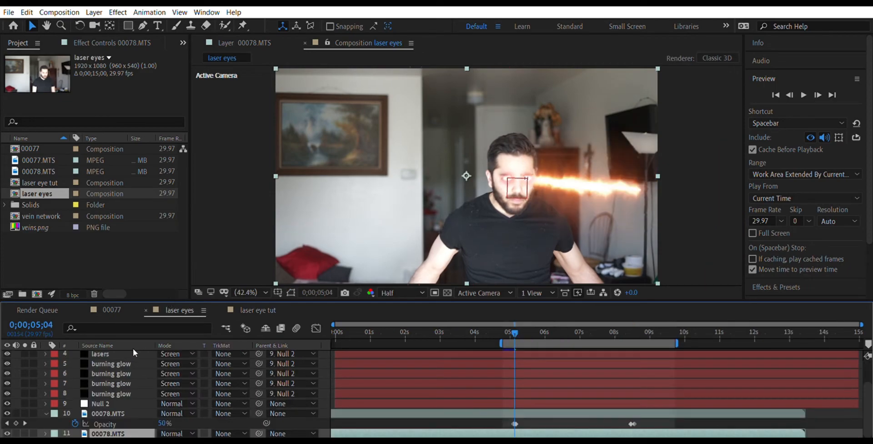
scroll(133, 348, up, 3)
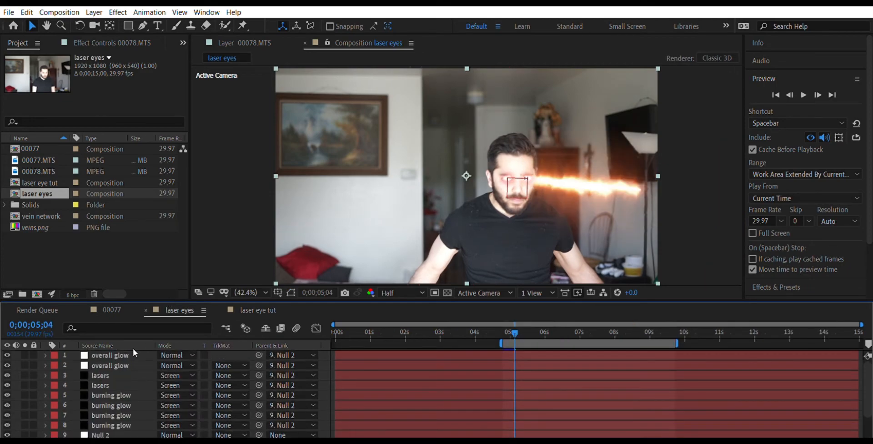
click(237, 308)
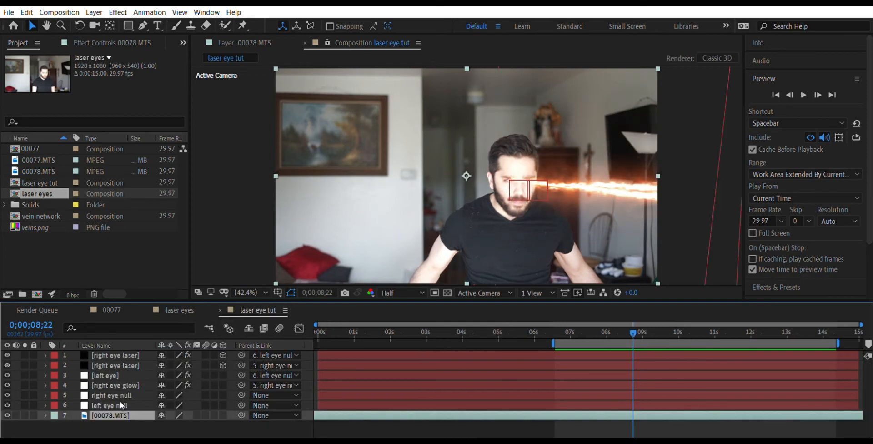
Step: Duplicate the 00078.MTS footage, apply Turbulent Displace with Amount 0 to the upper copy and move to 0;00;08;18
key(ctrl+d)
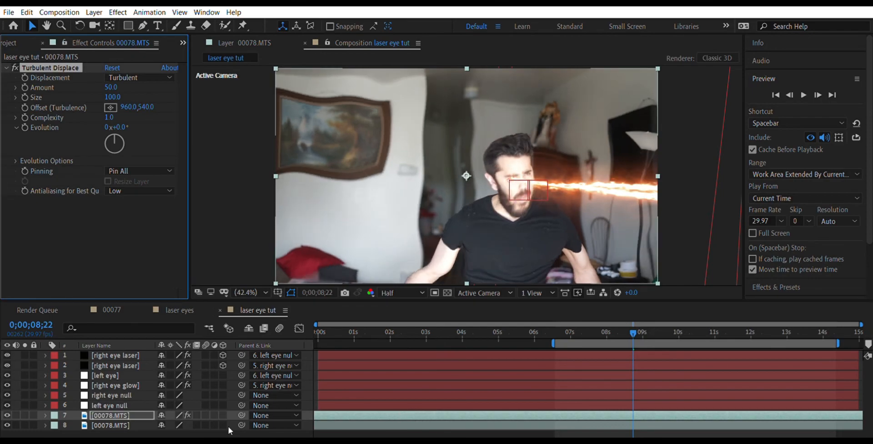
click(112, 86)
text(0)
key(Return)
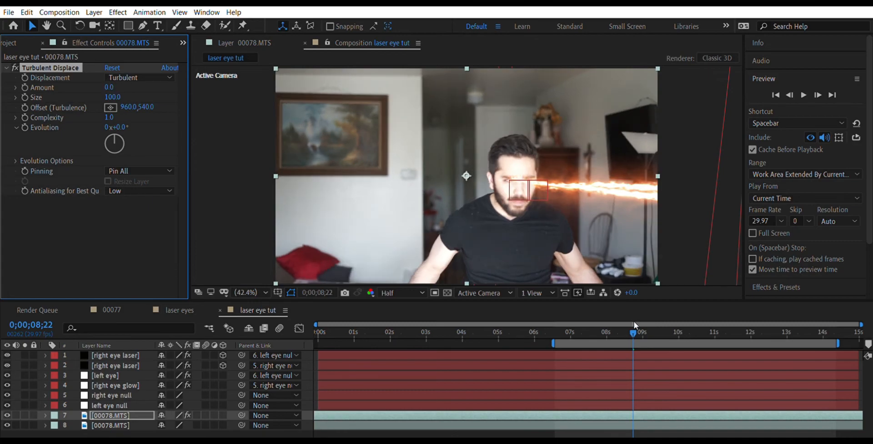
drag(632, 321, 629, 323)
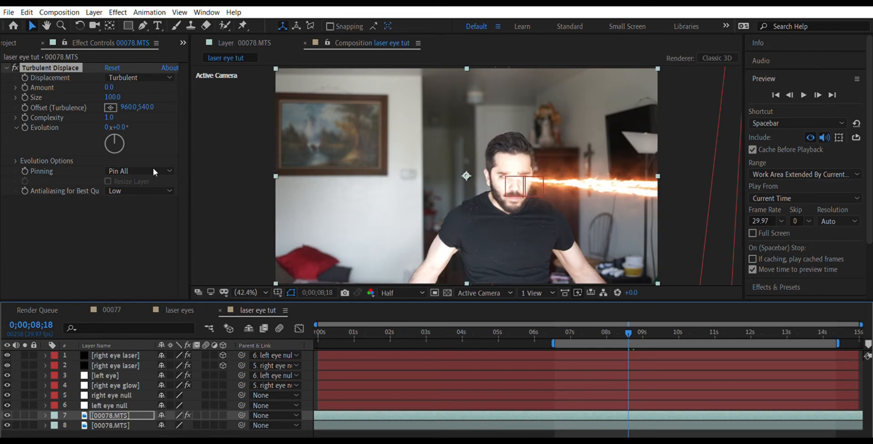
Step: Enable keyframing for the Amount and draw a closed ten-point mask around the laser and eyes on the upper 00078.MTS layer
click(25, 80)
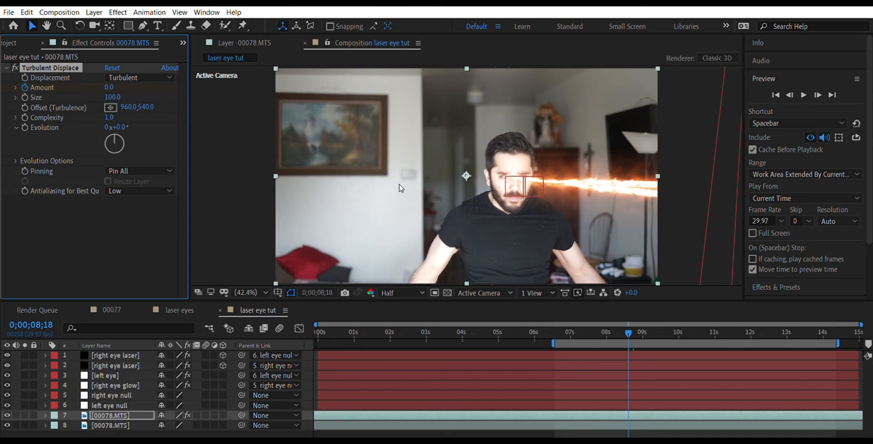
key(g)
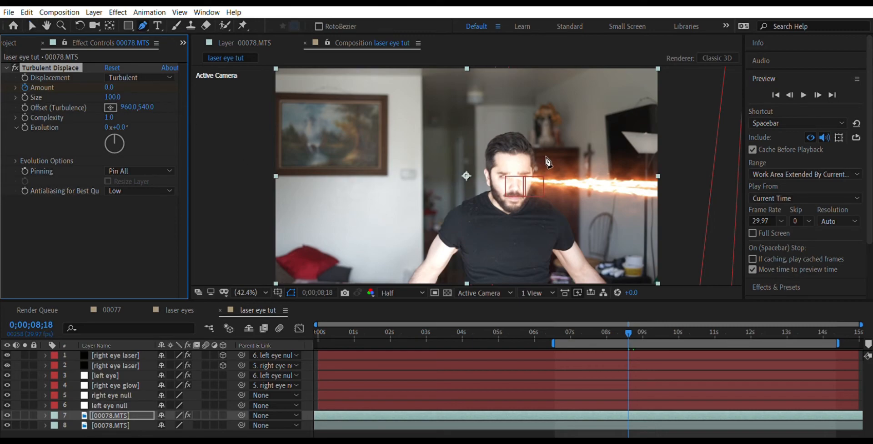
click(500, 165)
click(517, 156)
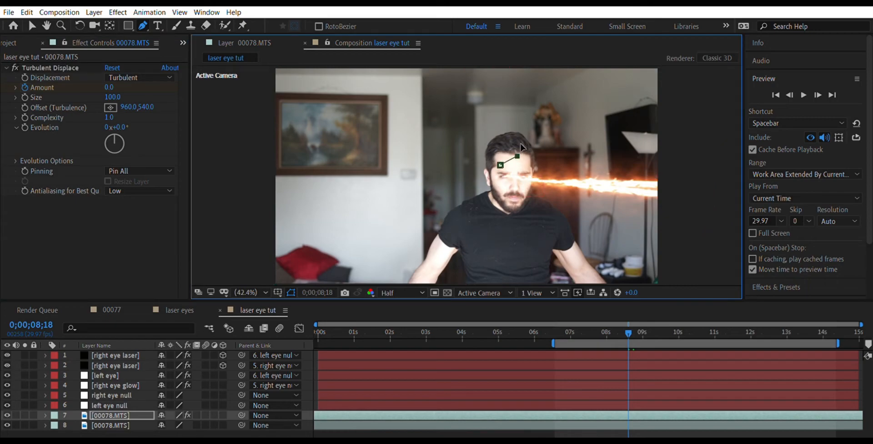
click(556, 144)
click(607, 132)
click(652, 136)
click(667, 141)
click(664, 226)
click(631, 238)
click(529, 215)
click(501, 190)
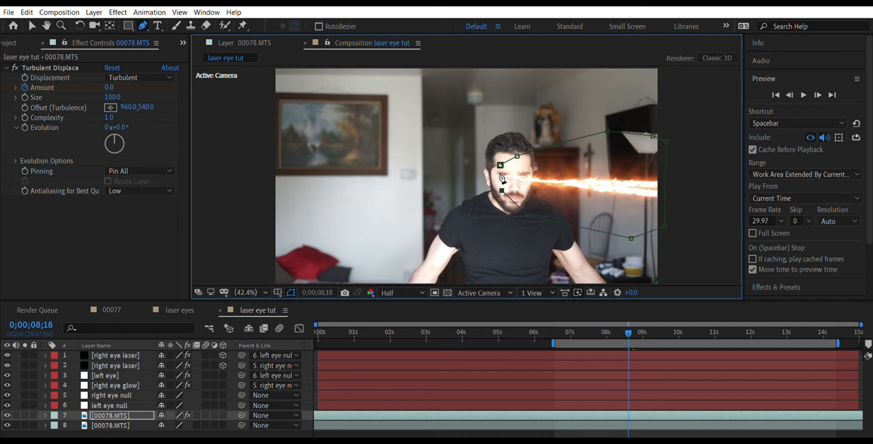
click(499, 163)
Step: Set the Turbulent Displace Amount to 11, Size to 150 and Complexity to 10
mouse_move(110, 87)
mouse_down()
mouse_move(116, 77)
mouse_move(130, 86)
mouse_move(149, 78)
mouse_move(53, 89)
mouse_move(111, 87)
mouse_up()
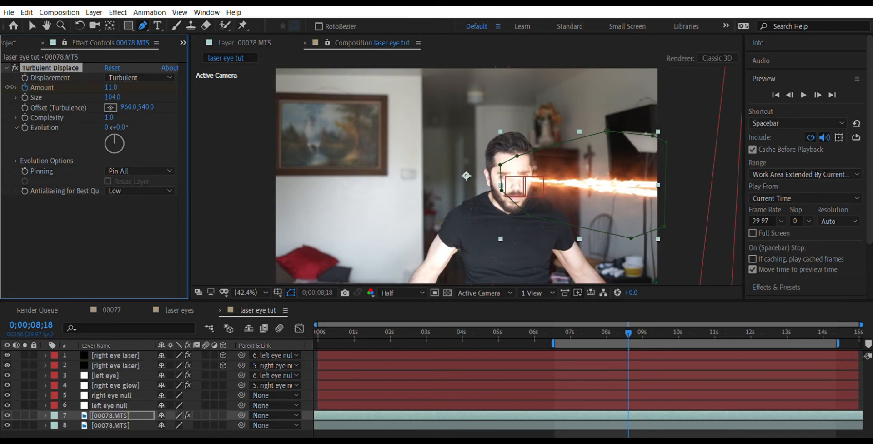
drag(10, 87, 35, 89)
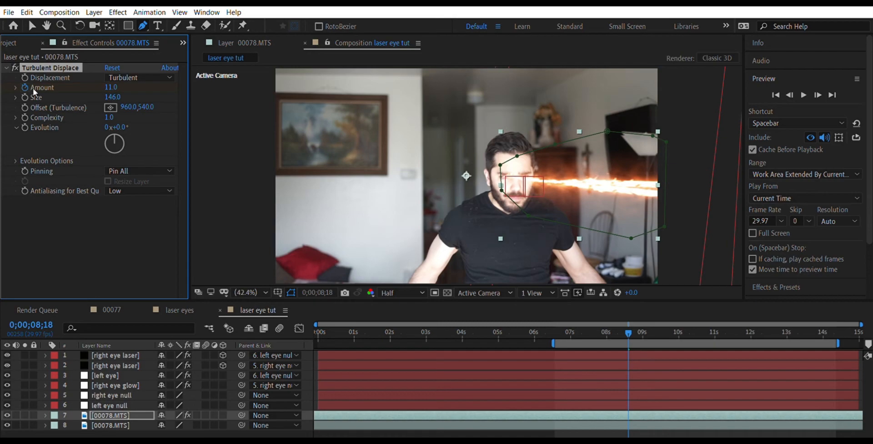
click(112, 97)
text(150)
key(Return)
drag(109, 116, 782, 114)
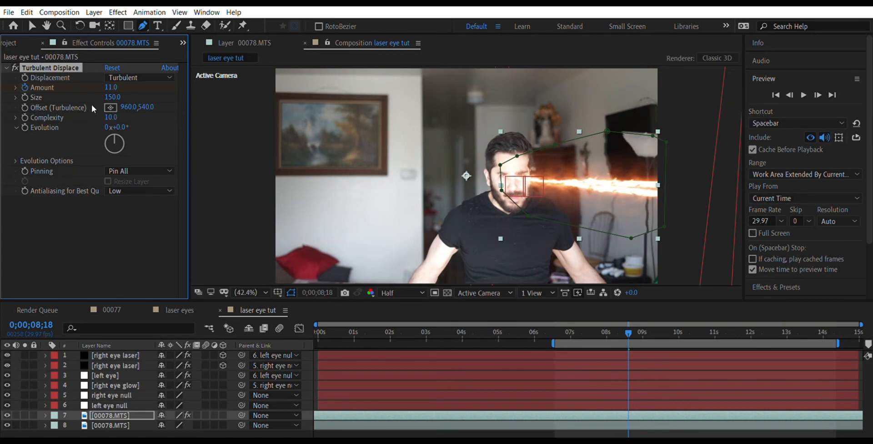
Step: Feather Mask 1 by 93 pixels and enable keyframing for the Turbulent Displace Evolution at 0;00;08;18
key(f)
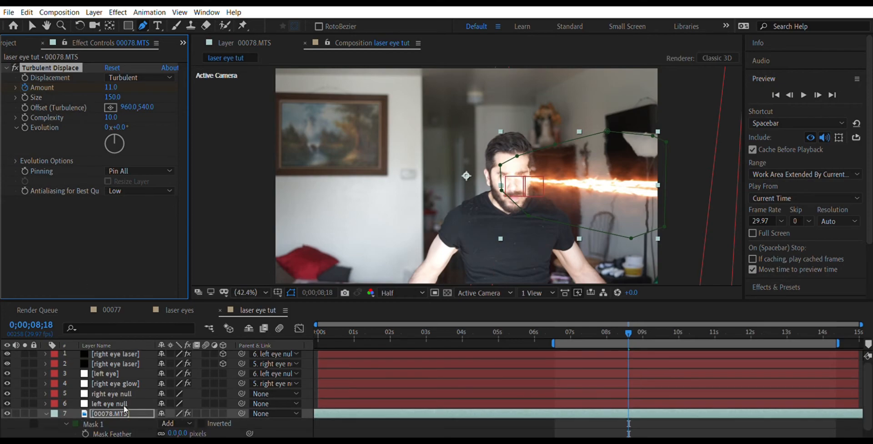
drag(184, 432, 218, 417)
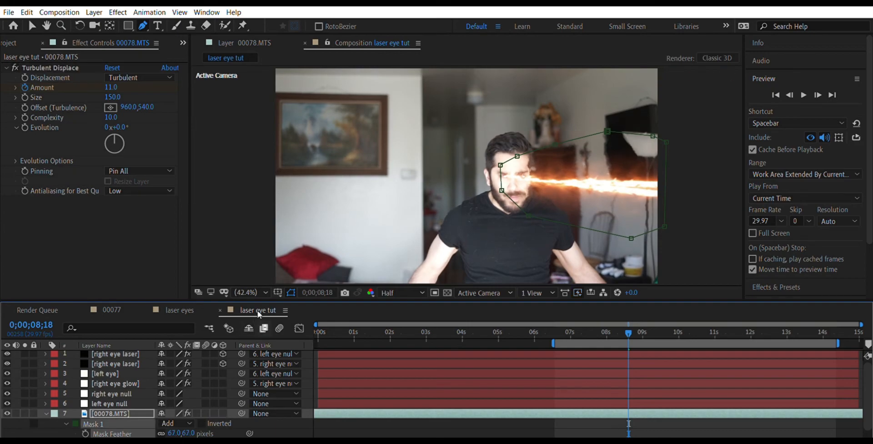
click(289, 278)
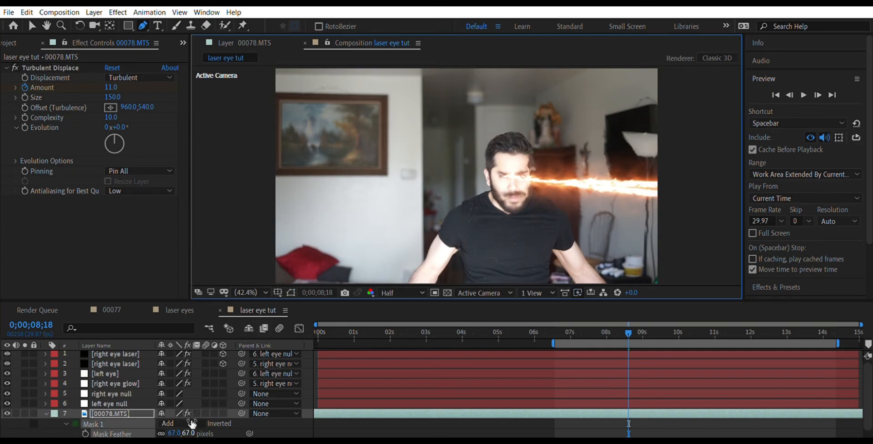
drag(182, 432, 208, 425)
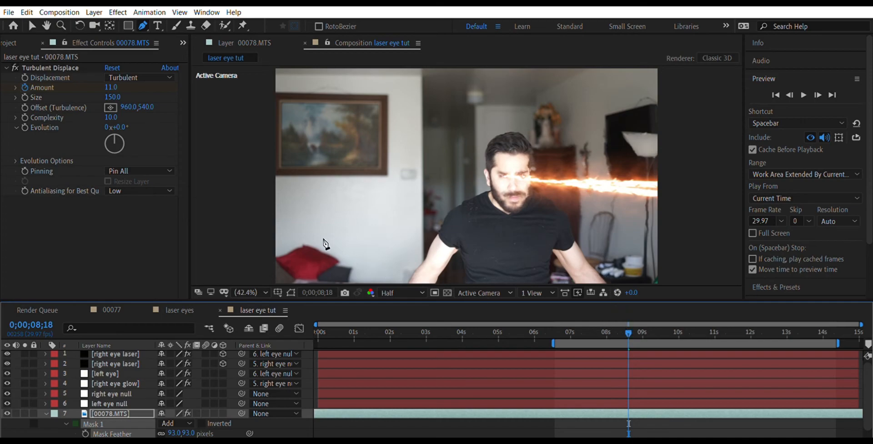
click(25, 118)
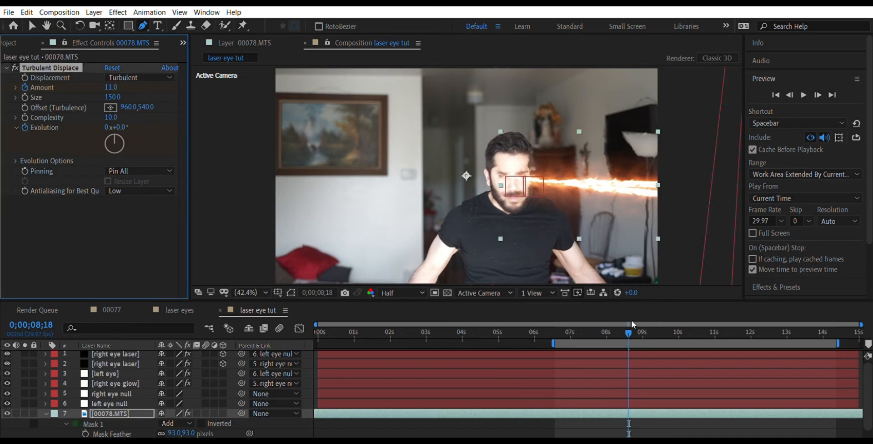
Step: Try to key the Turbulent Displace Amount at 0 three frames earlier, at 0;00;08;15
key(Page_Up)
key(Page_Up)
key(Page_Up)
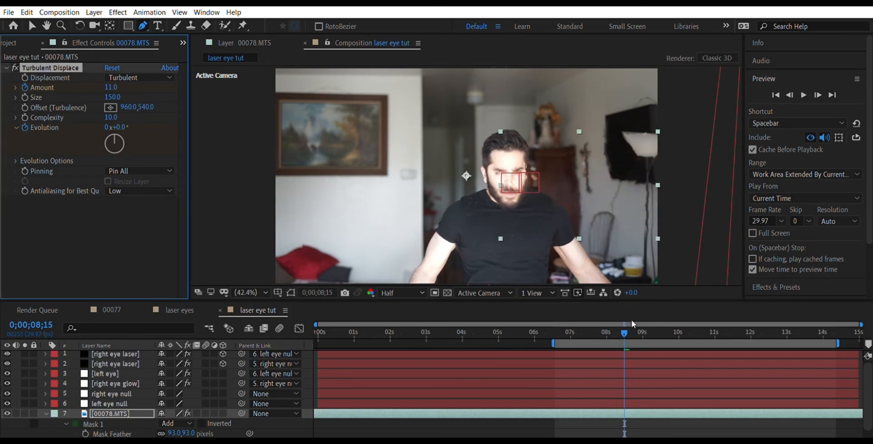
key(Page_Down)
key(Page_Up)
drag(111, 87, 62, 88)
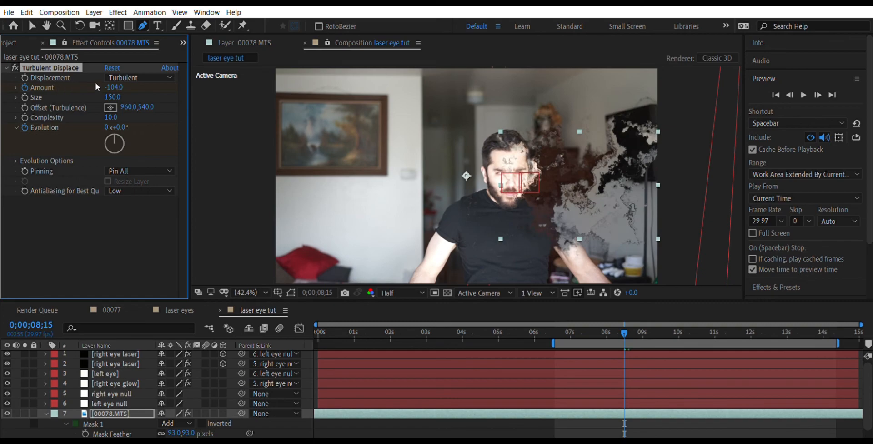
click(114, 87)
text(0)
key(Return)
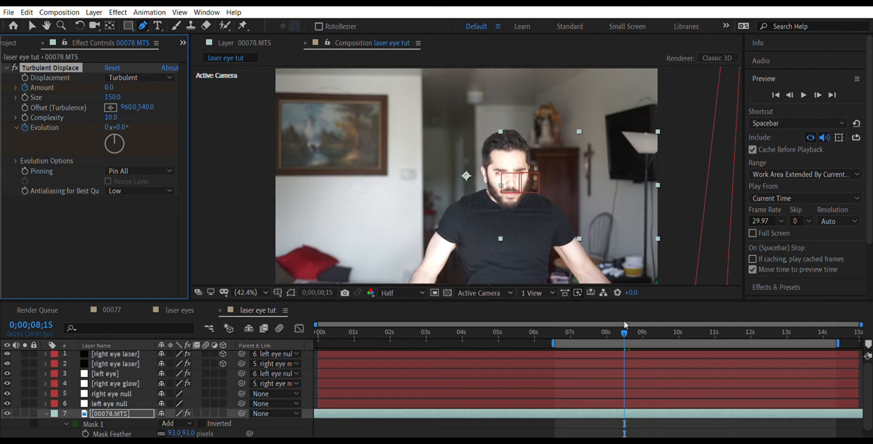
Step: Try to key the Amount at 0 at 0;00;12;03, step back to 0;00;12;00 and open the Amount for editing
drag(623, 320, 753, 332)
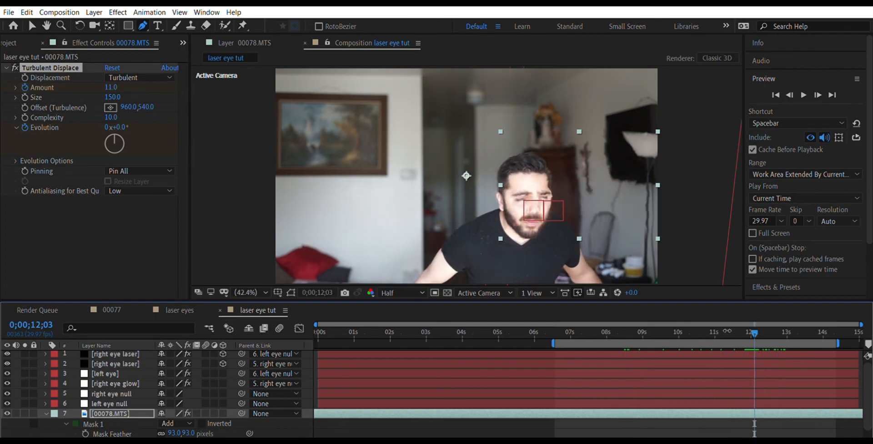
click(117, 87)
text(0)
key(Return)
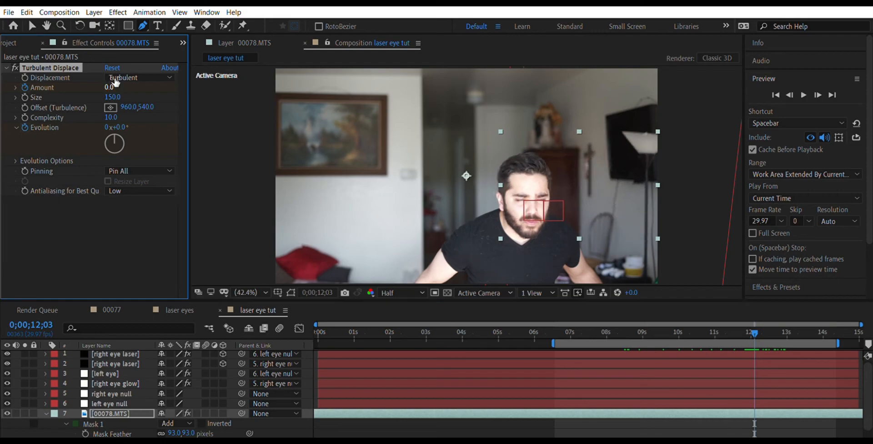
key(Page_Up)
key(Page_Up)
key(Page_Up)
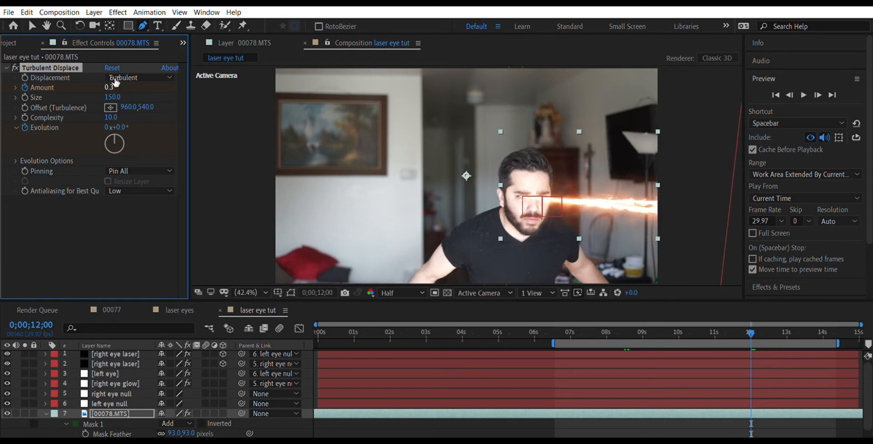
click(113, 84)
Step: Return to 0;00;08;15 and set the Turbulent Displace Amount to 0
drag(752, 324, 624, 333)
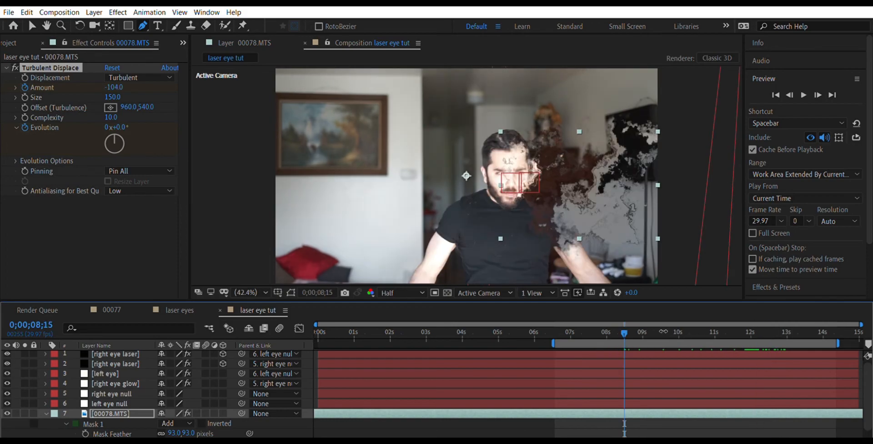
click(114, 87)
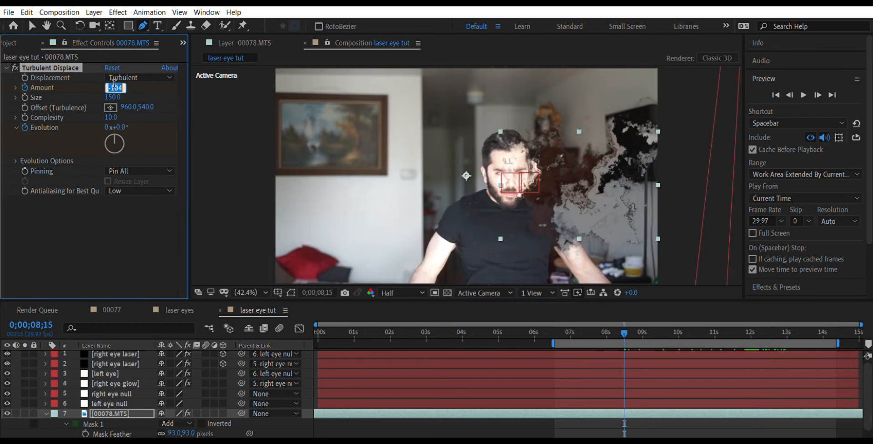
text(0)
key(Return)
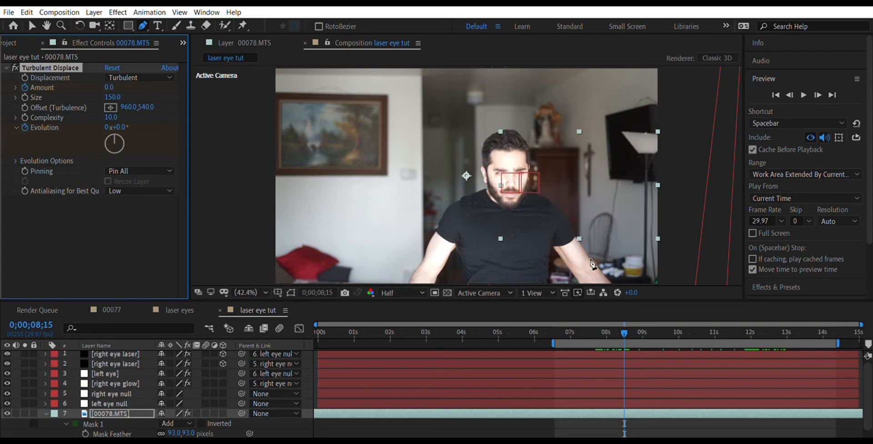
Step: Key the Turbulent Displace Amount at 0 after the laser stops, at 0;00;12;04
drag(623, 332, 754, 337)
click(112, 87)
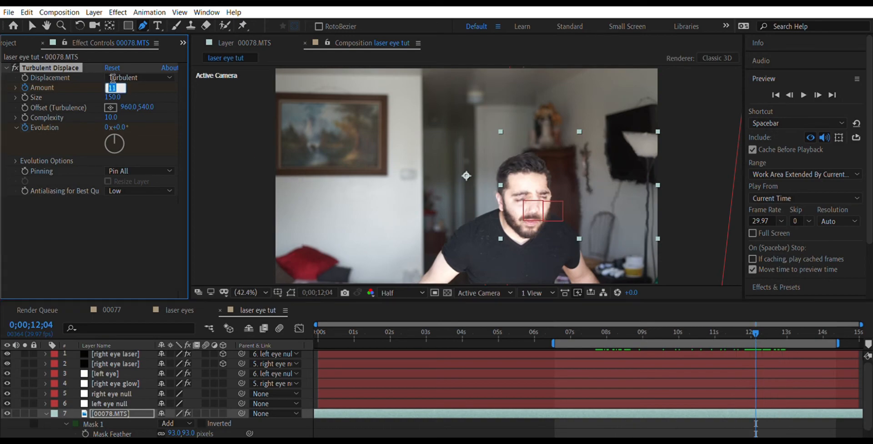
text(0)
key(Return)
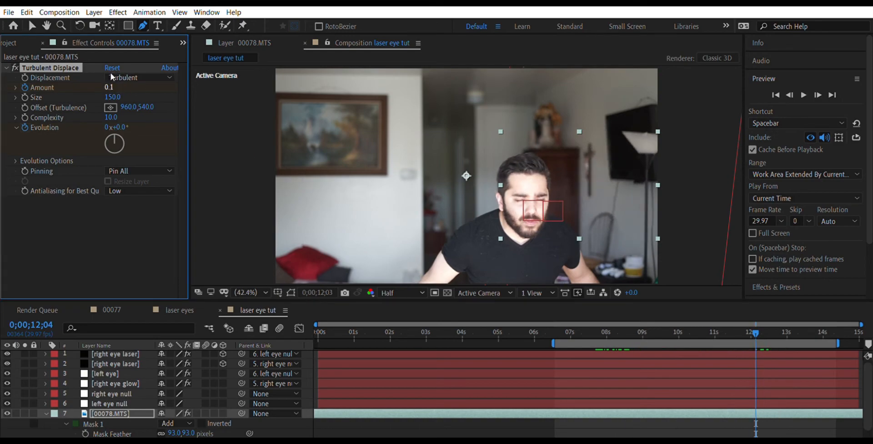
Step: Key the Amount at 11 and the Evolution at 0x+161.0° at 0;00;12;01
key(Page_Up)
key(Page_Up)
key(Page_Up)
click(113, 87)
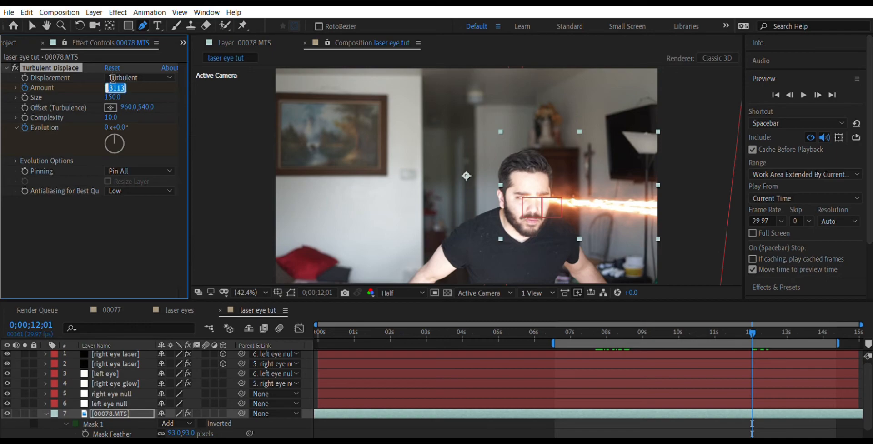
text(11)
key(Return)
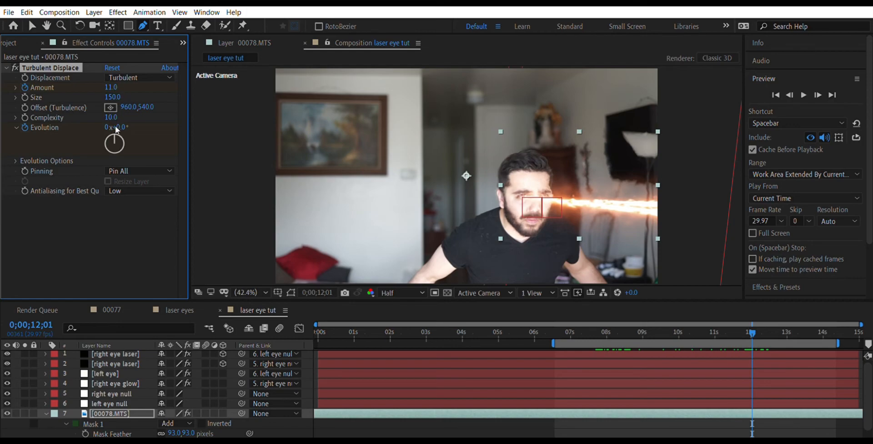
drag(115, 128, 122, 152)
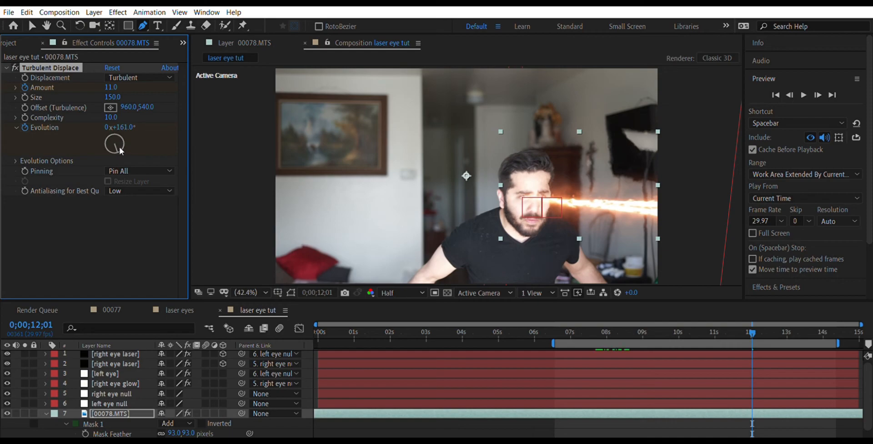
Step: Preview the distortion from 0;00;08;12 and set the Evolution to 0x+22.0° at 0;00;11;22
click(620, 320)
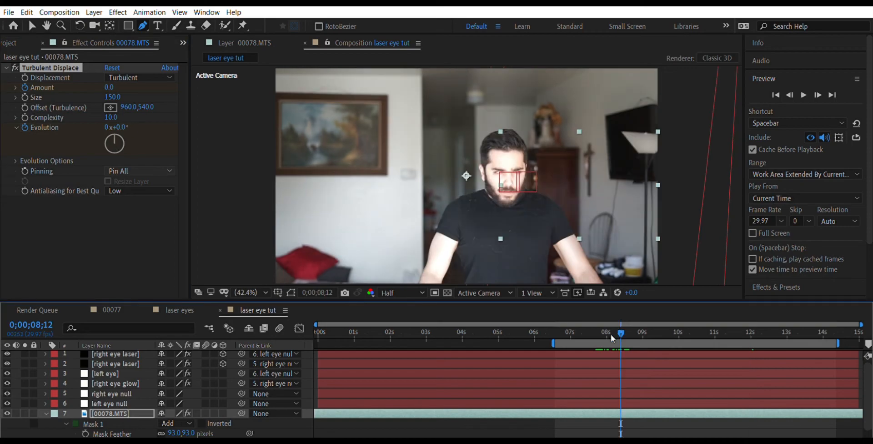
key(space)
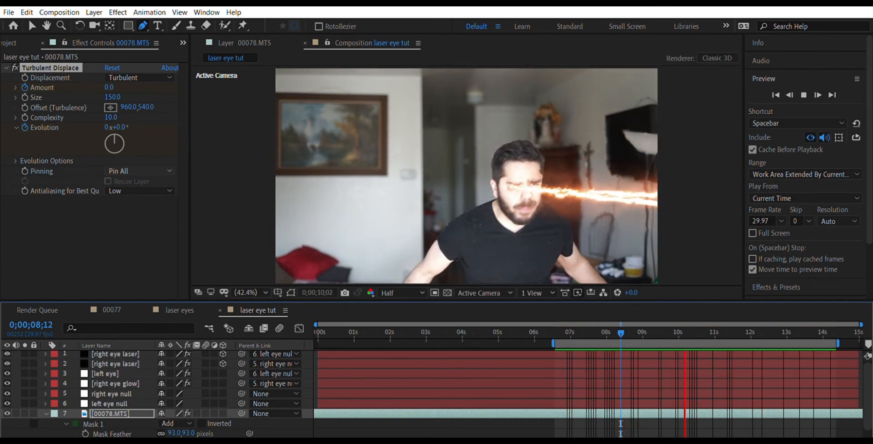
key(space)
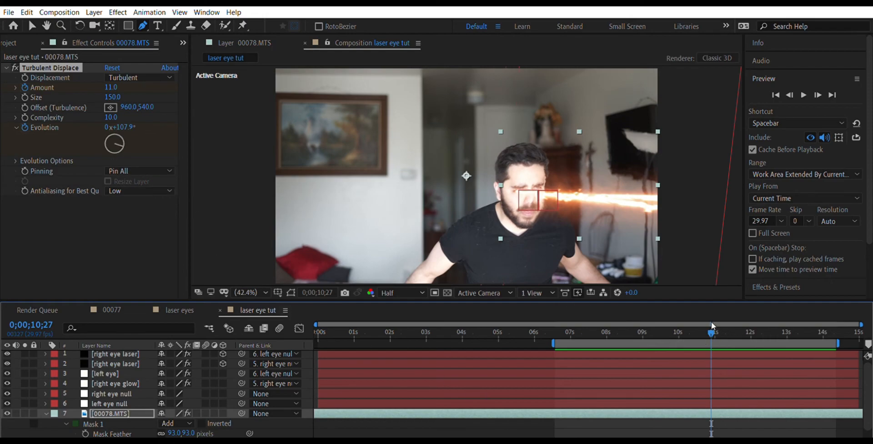
drag(712, 324, 741, 325)
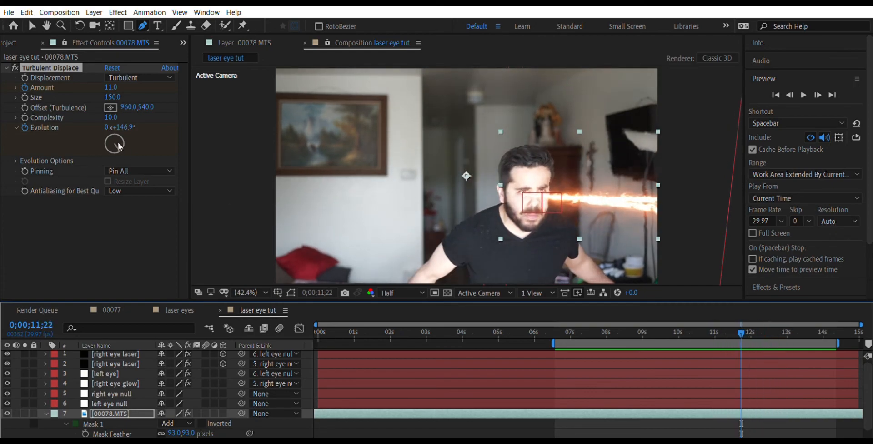
drag(119, 146, 121, 127)
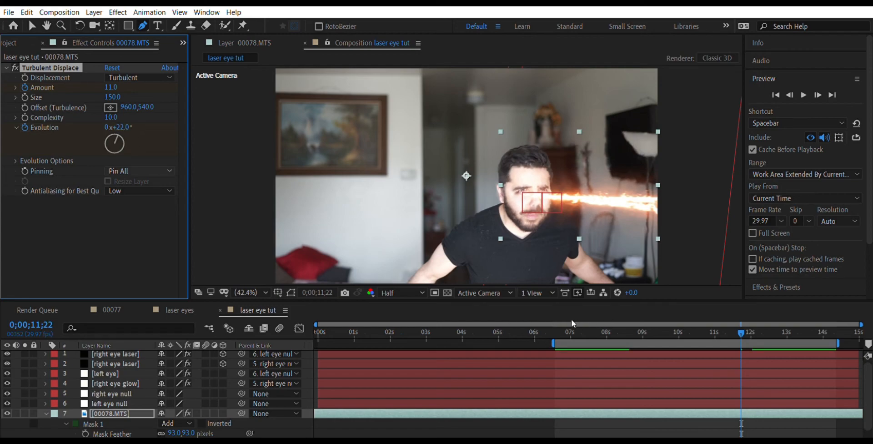
Step: Play the animation from 0;00;06;26 and examine the distortion around the laser between 0;00;08;18 and 0;00;11;09
click(565, 330)
key(space)
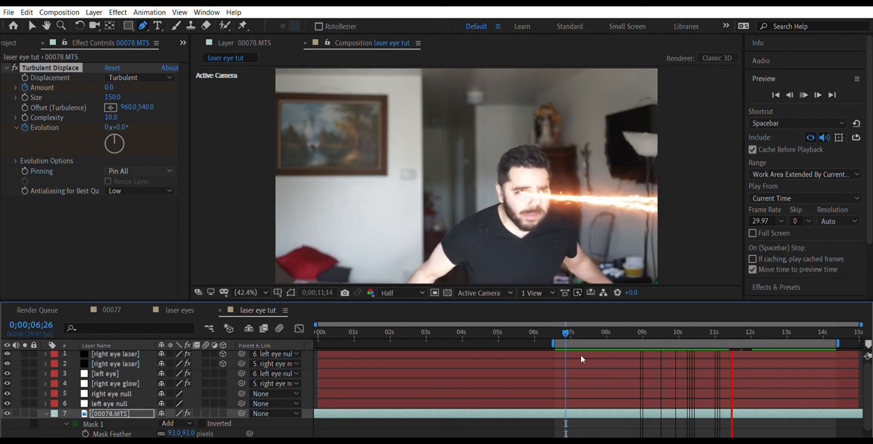
key(space)
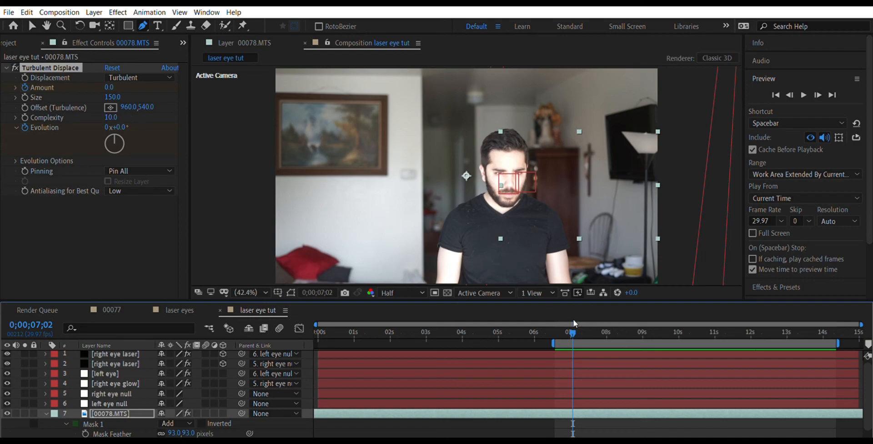
drag(574, 320, 628, 333)
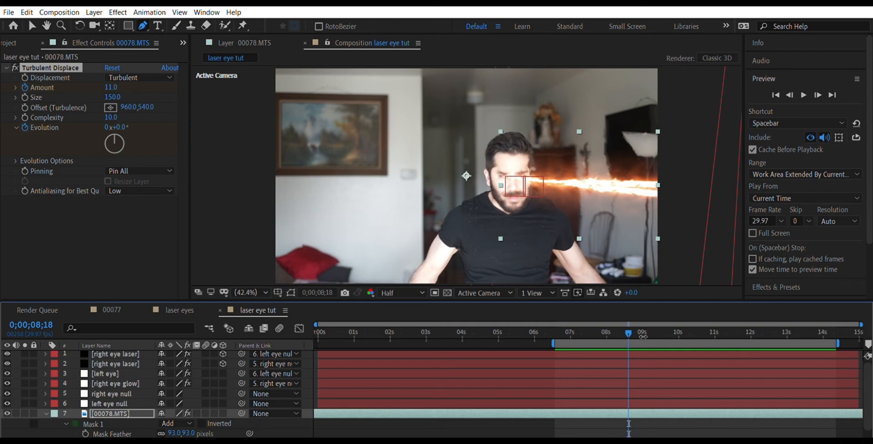
drag(631, 325, 726, 342)
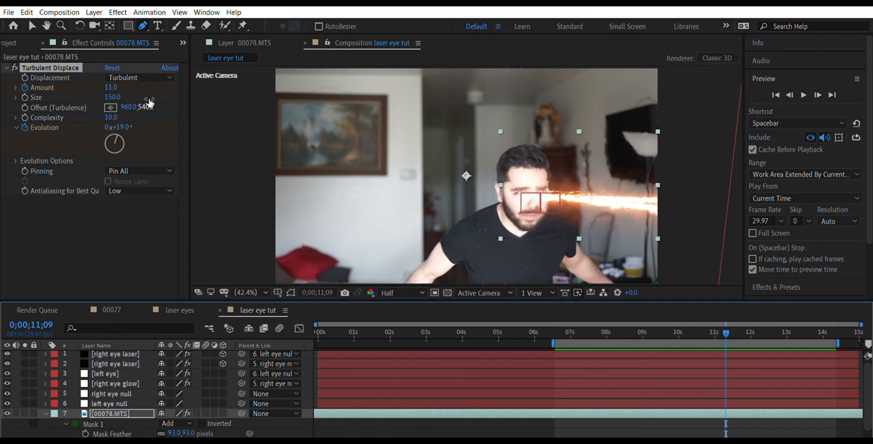
Step: Set the Turbulent Displace Offset to 960.0, 624.0 and start keyframing it at 0;00;08;18
drag(150, 104, 205, 96)
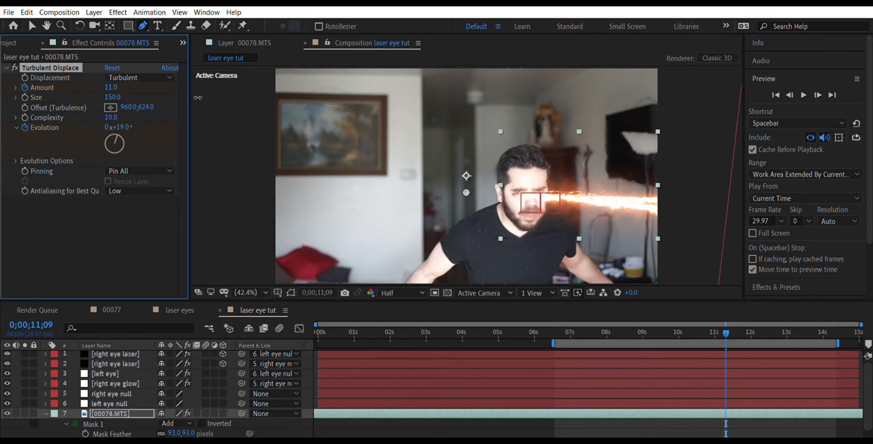
drag(727, 327, 627, 303)
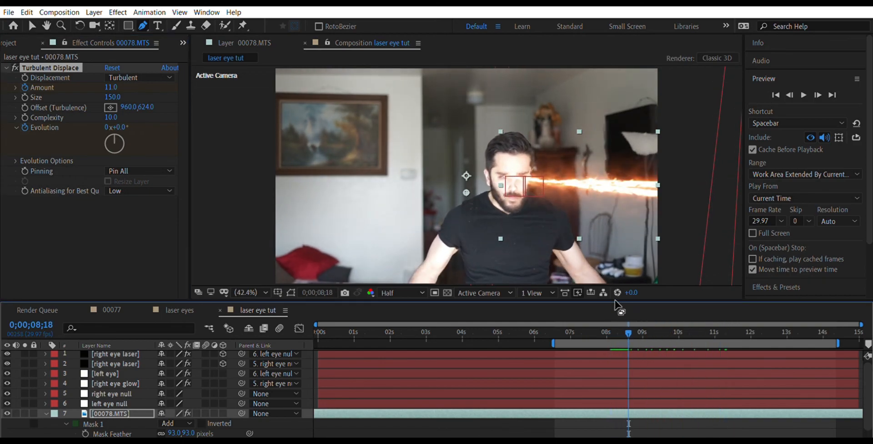
click(25, 96)
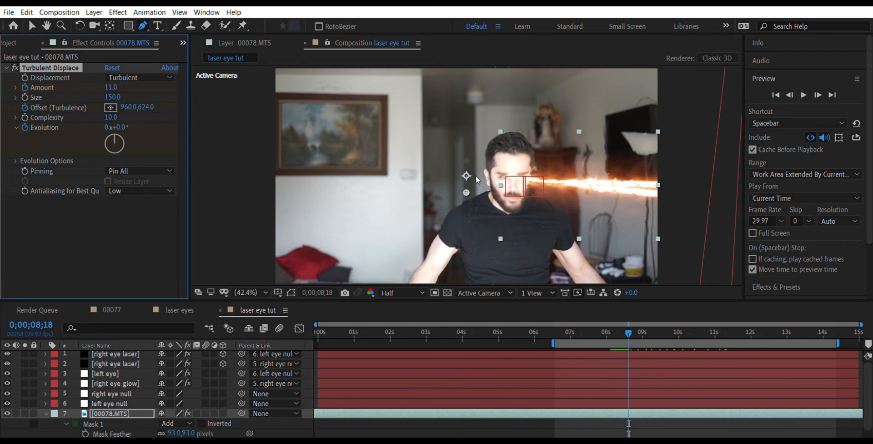
Step: Key the Turbulent Displace Offset at 1943.0, 624.0 near the end of the laser, at 0;00;11;28
key(v)
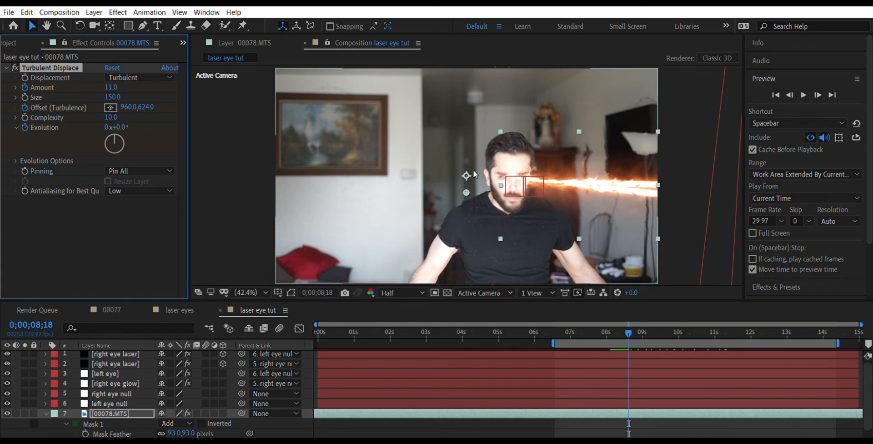
key(Page_Down)
key(Page_Down)
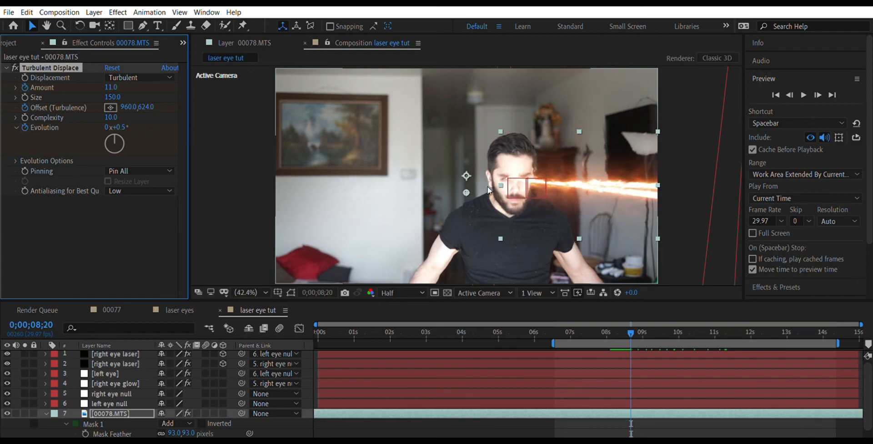
drag(631, 325, 748, 348)
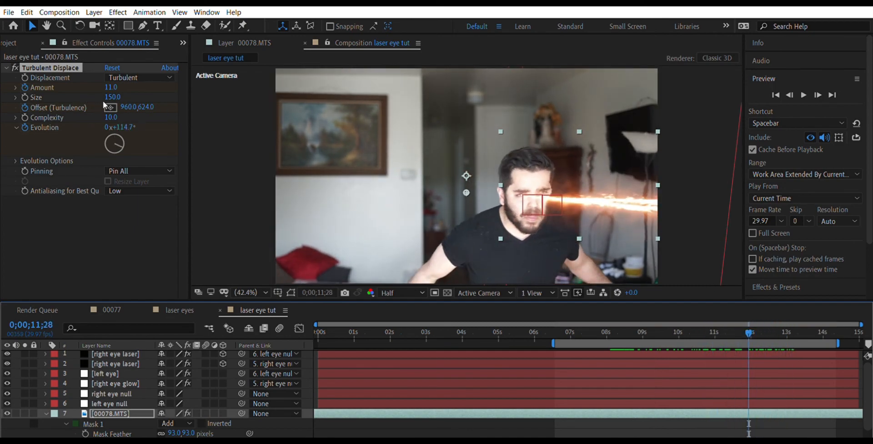
drag(129, 104, 747, 144)
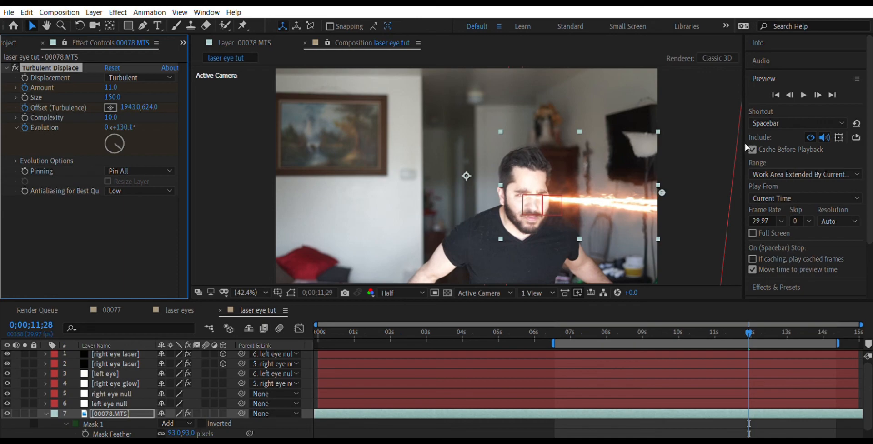
Step: Advance frame by frame to 0;00;12;03 and key the Offset at 2051.5, 626.4, past the right edge of the footage
key(Page_Down)
key(Page_Down)
key(Page_Down)
key(Page_Down)
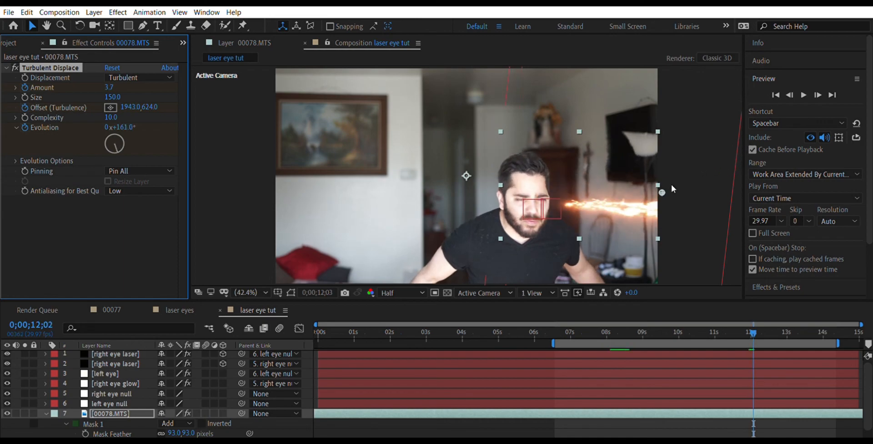
key(Page_Down)
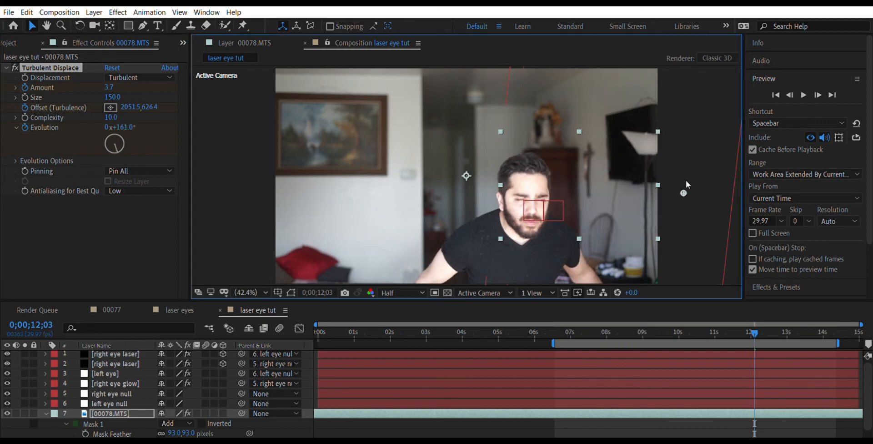
Step: Play the animation from 0;00;08;05 and examine how the distortion moves along the laser
click(613, 325)
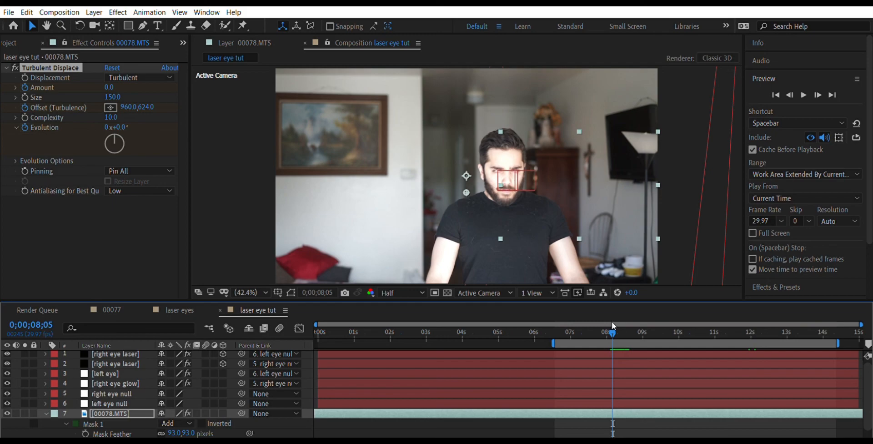
key(space)
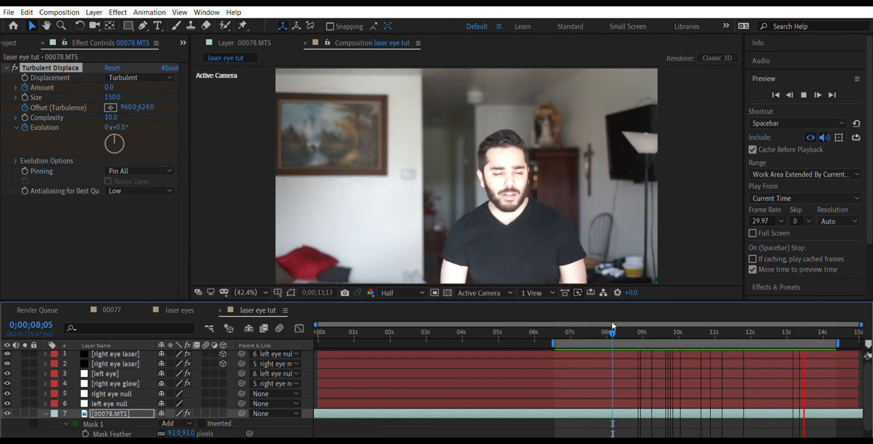
key(space)
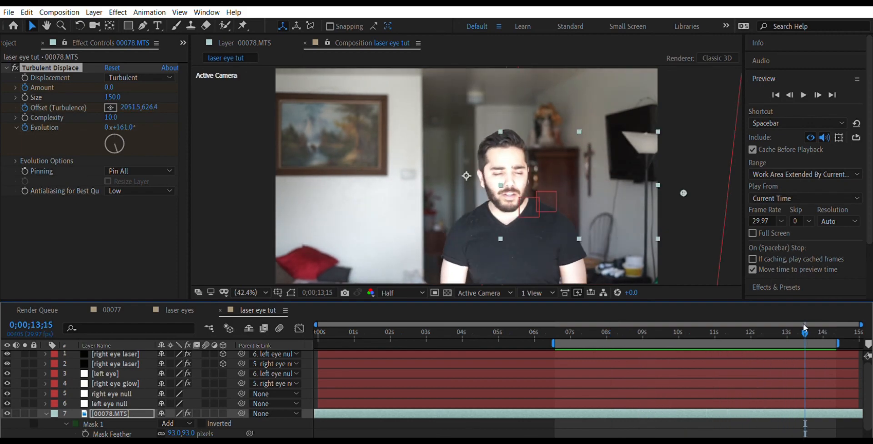
Step: Show the mask outline at 0;00;09;06 and pull the points of Mask 1 around the face in closer to the laser
drag(803, 323, 648, 340)
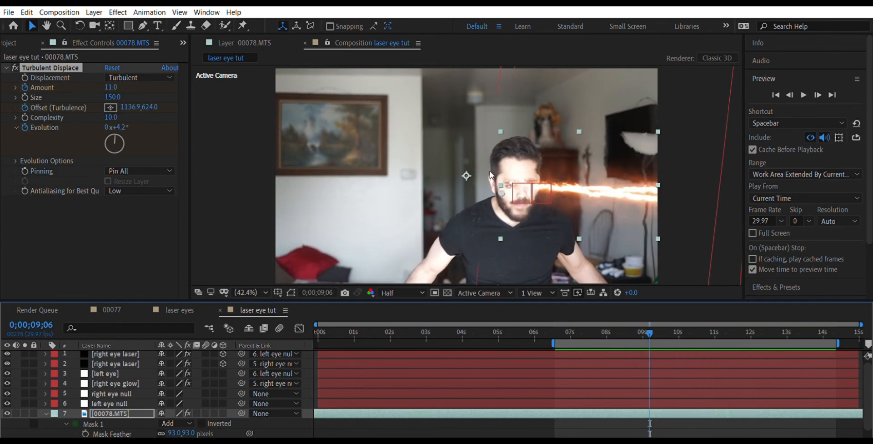
scroll(121, 366, up, 1)
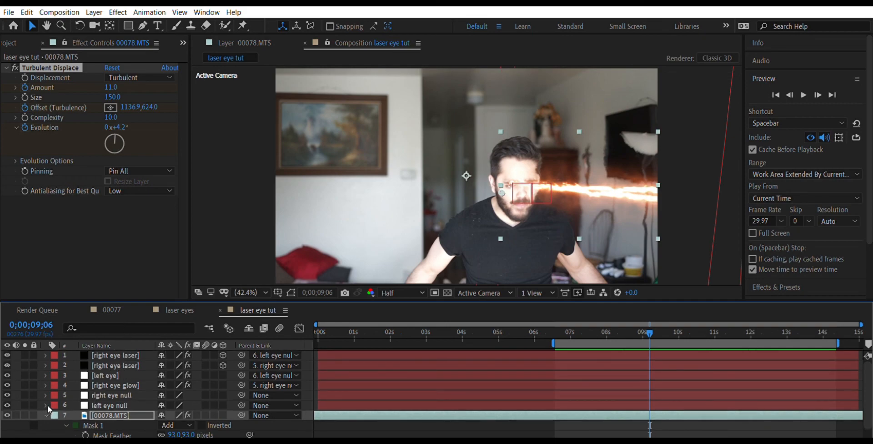
click(291, 293)
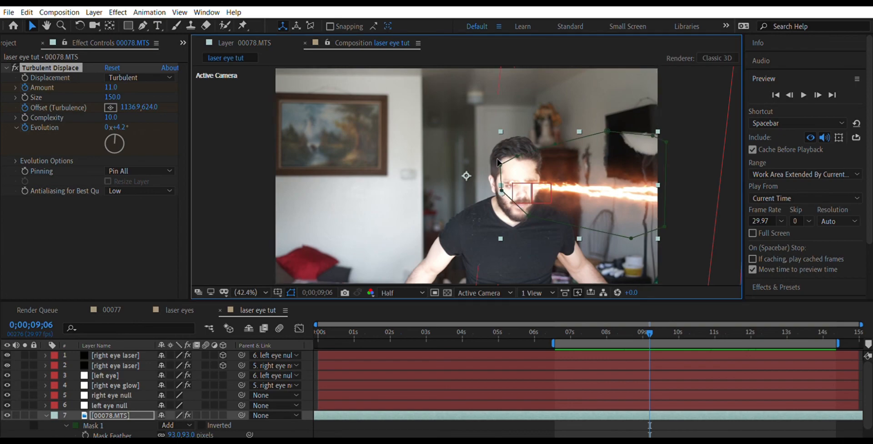
drag(500, 158, 545, 160)
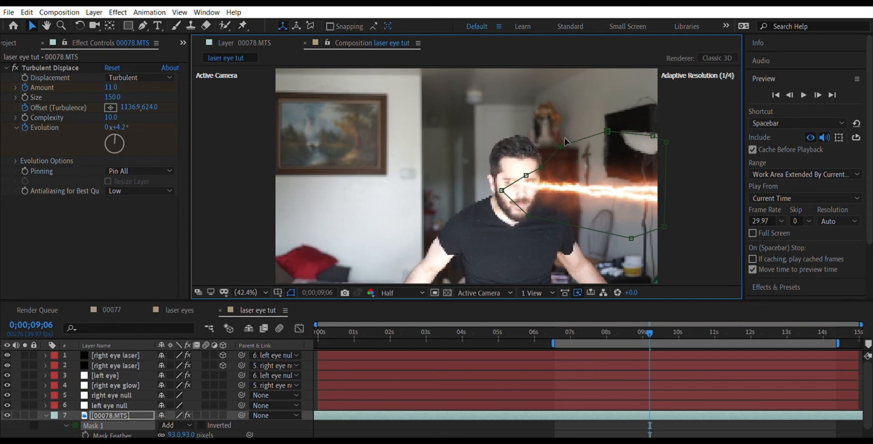
drag(502, 181, 512, 173)
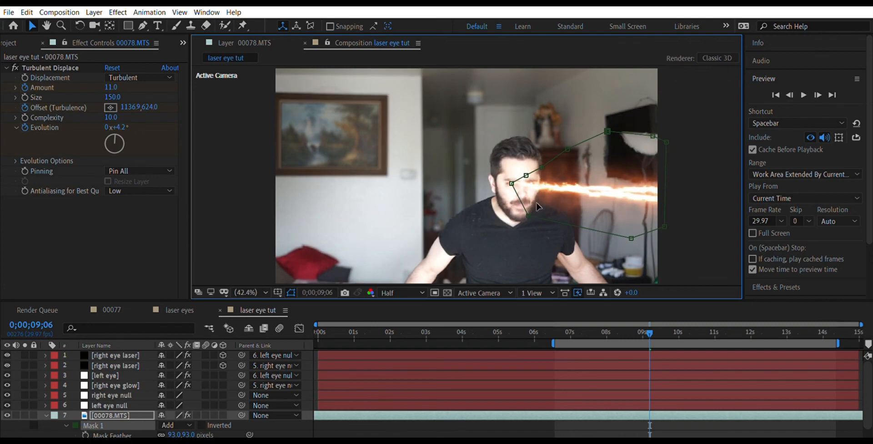
drag(529, 215, 543, 211)
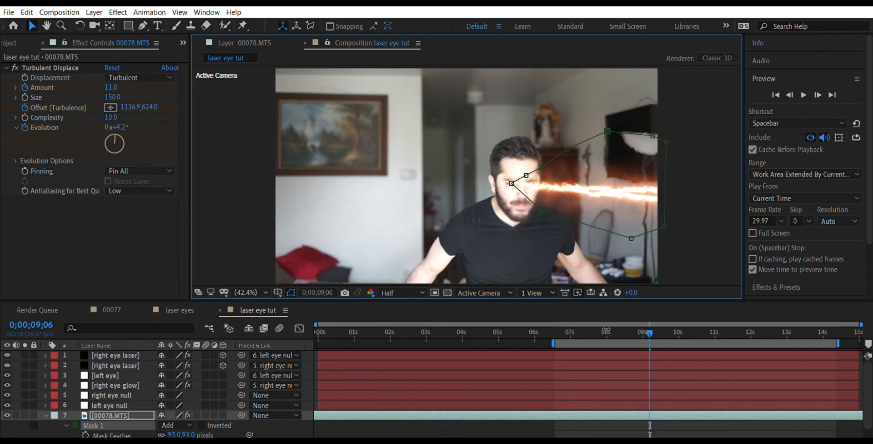
Step: Play the animation from 0;00;07;08 and again from 0;00;08;01 to check the distortion within the adjusted mask
click(580, 318)
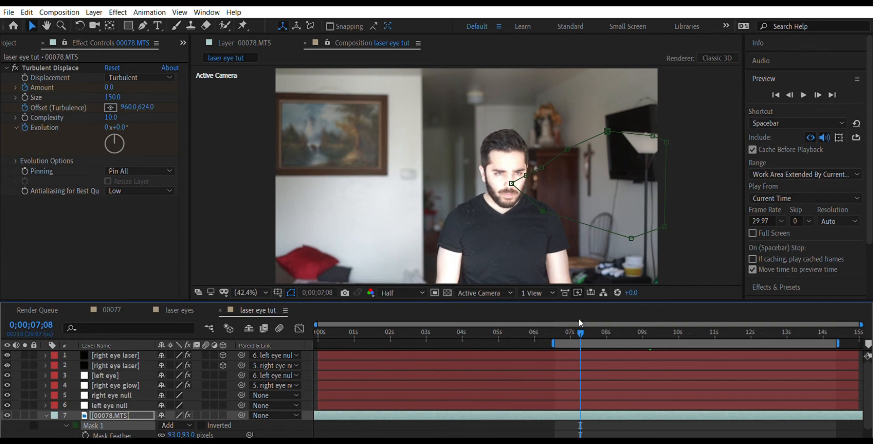
key(space)
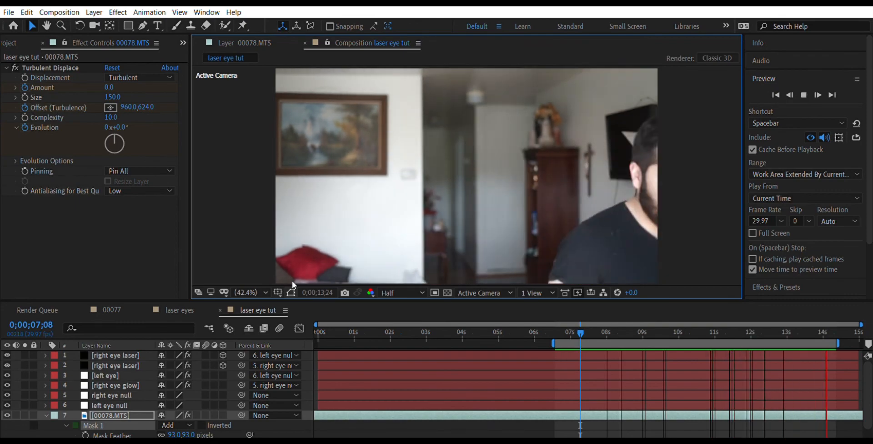
click(601, 332)
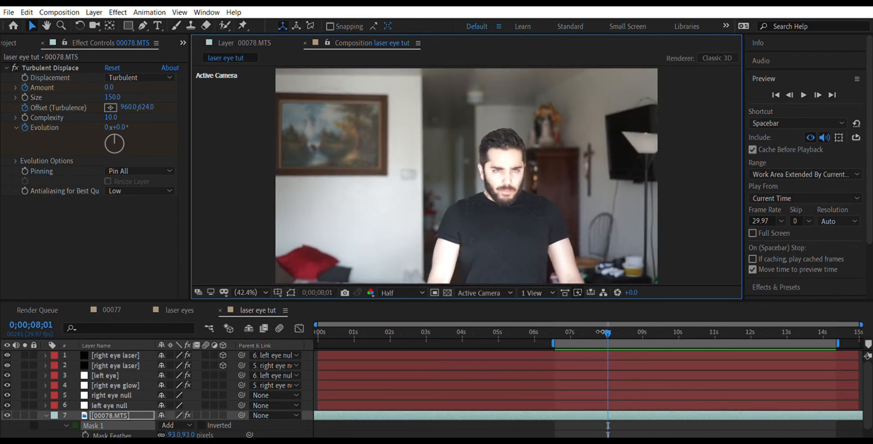
key(space)
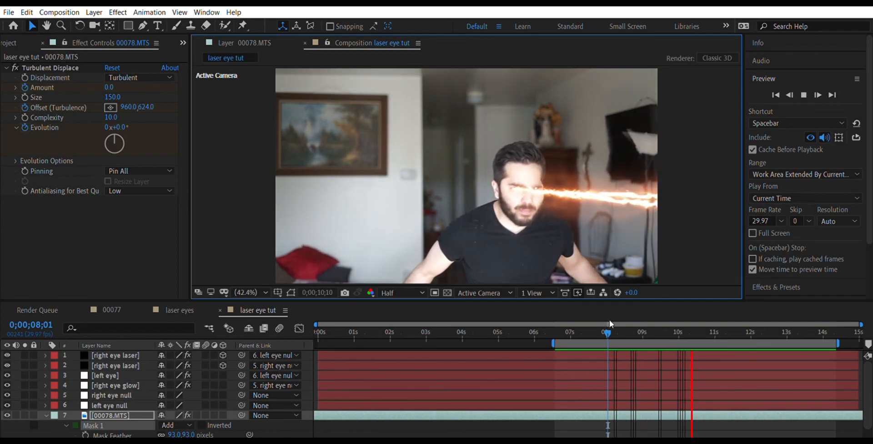
key(space)
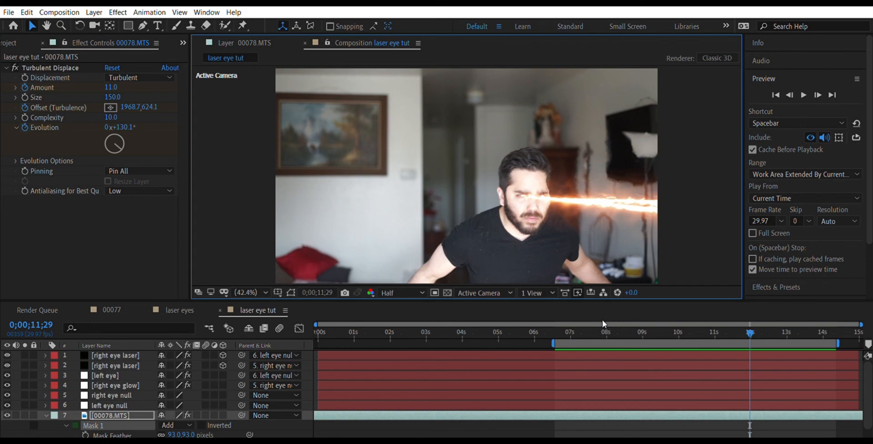
click(660, 332)
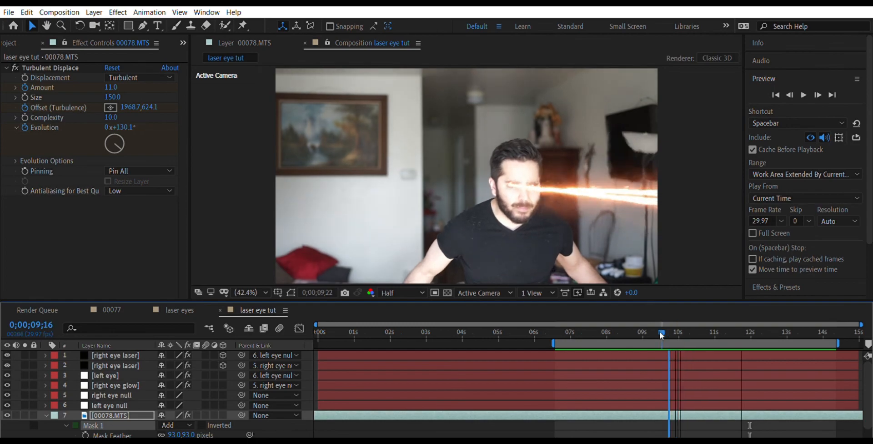
Step: Key the Evolution at 0x+28.0° at 0;00;11;27 and preview the distortion from 0;00;07;22
drag(661, 334, 744, 339)
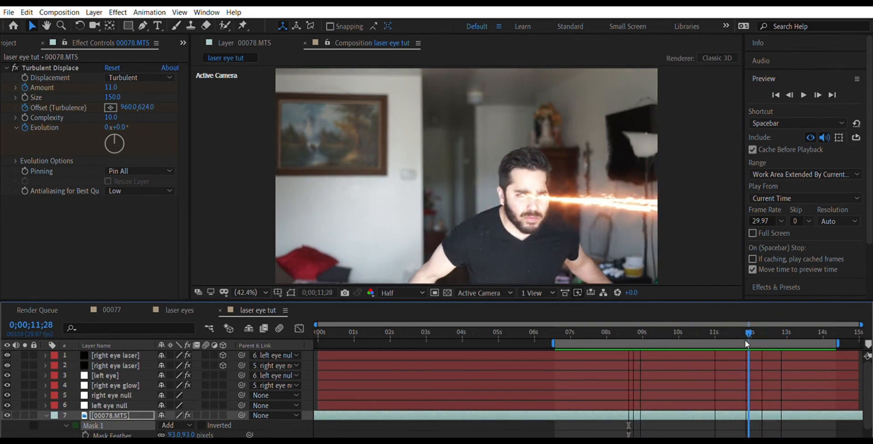
click(120, 132)
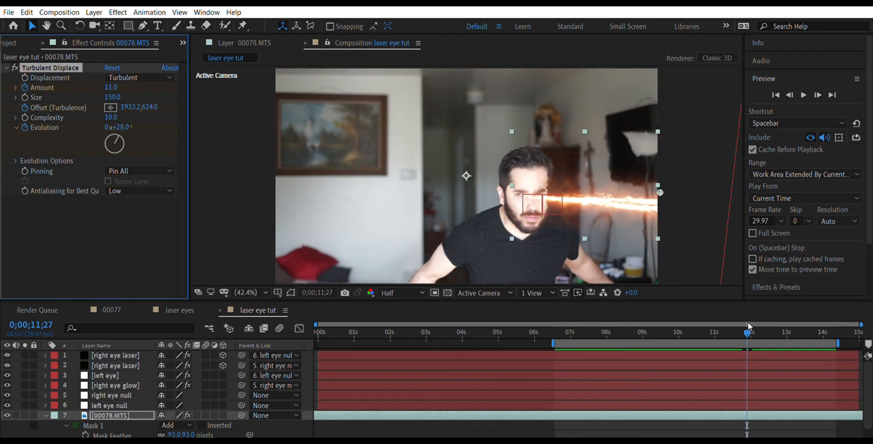
drag(749, 326, 597, 321)
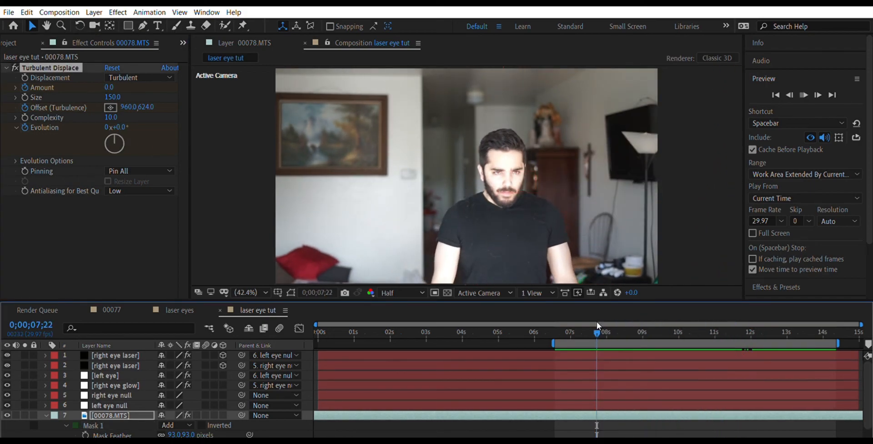
key(space)
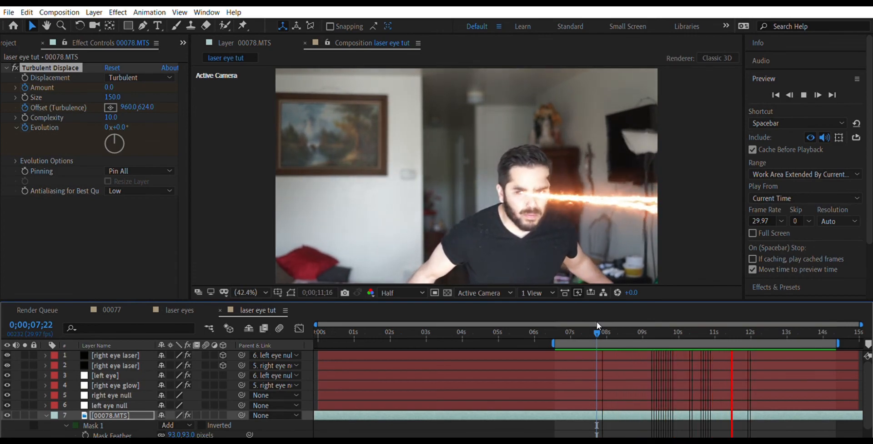
click(781, 324)
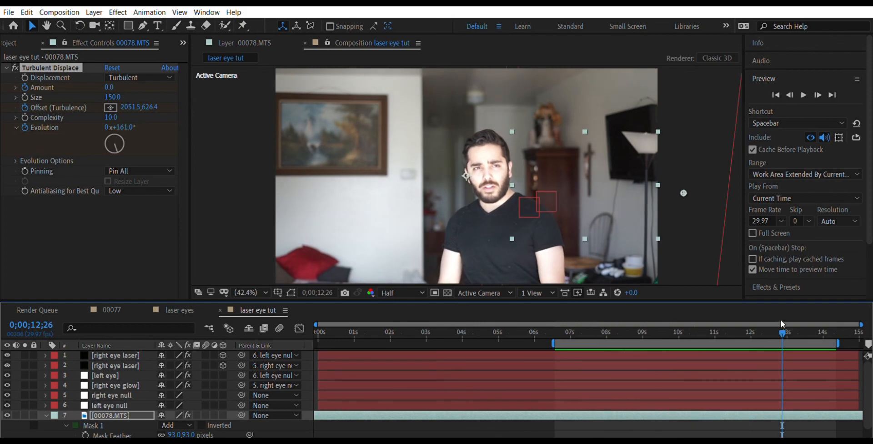
drag(781, 325, 582, 342)
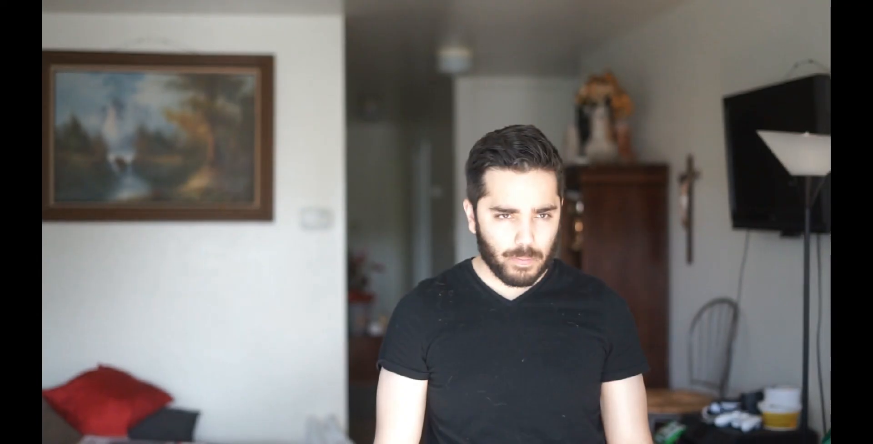